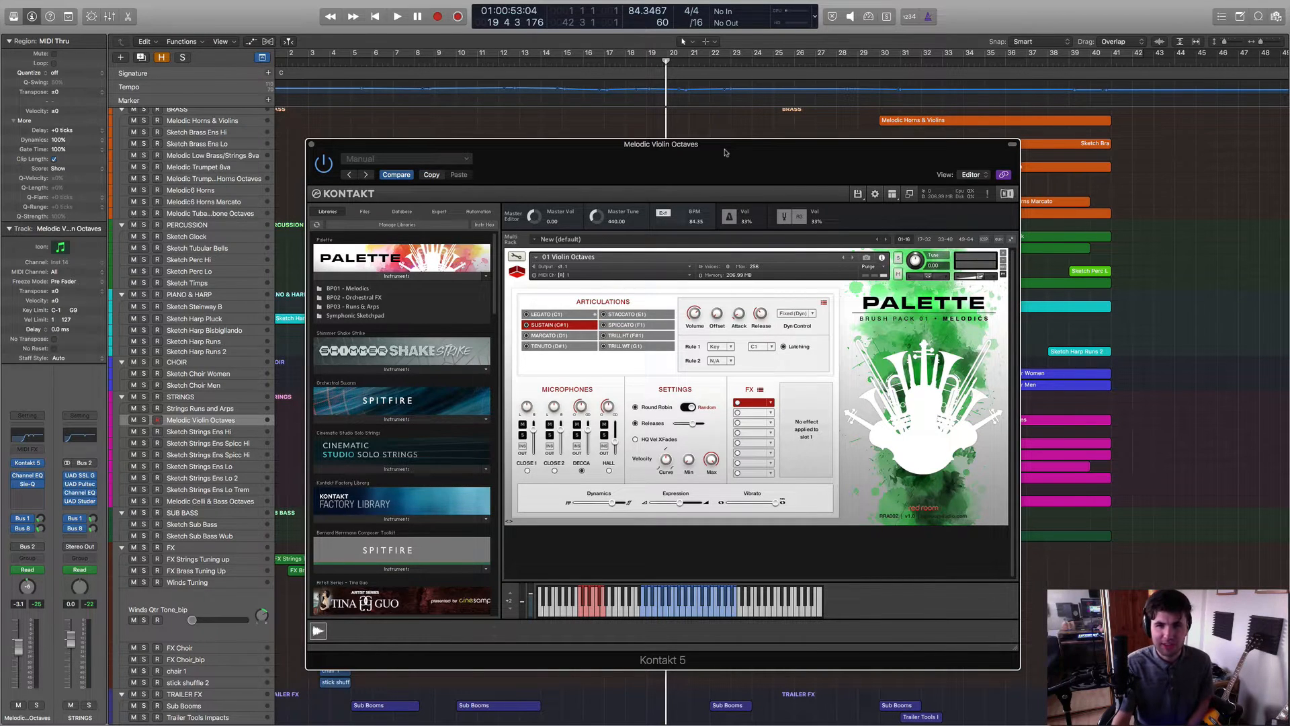
Show the Sketch Strings Ens Hi track's instrument and list the Symphonic Sketchpad patches in the Palette library.
drag(695, 149, 729, 145)
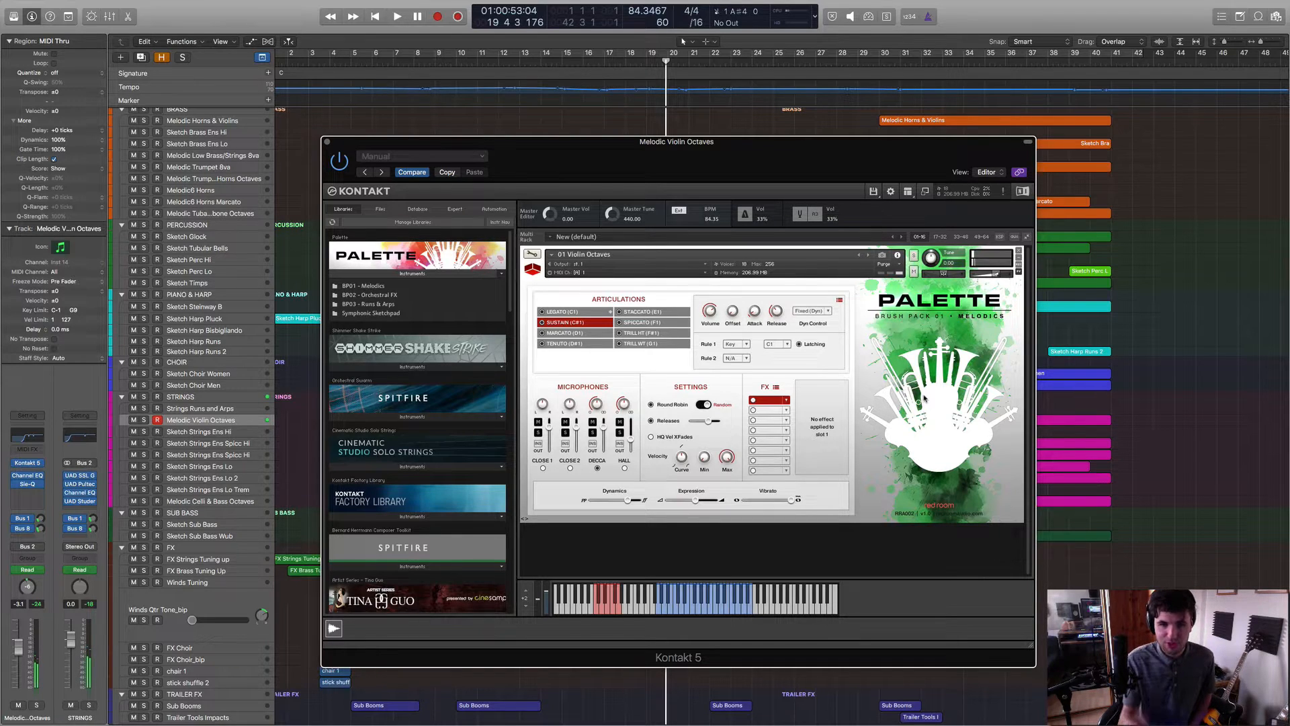
click(204, 432)
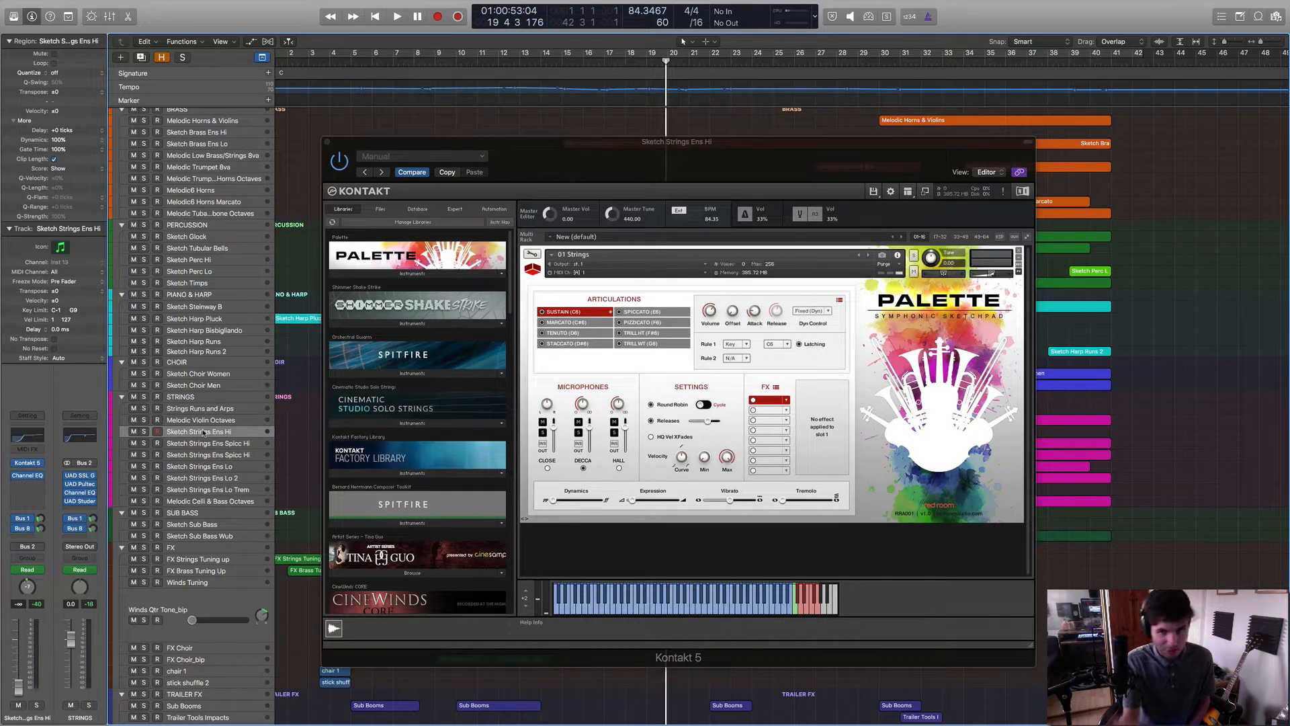
click(392, 274)
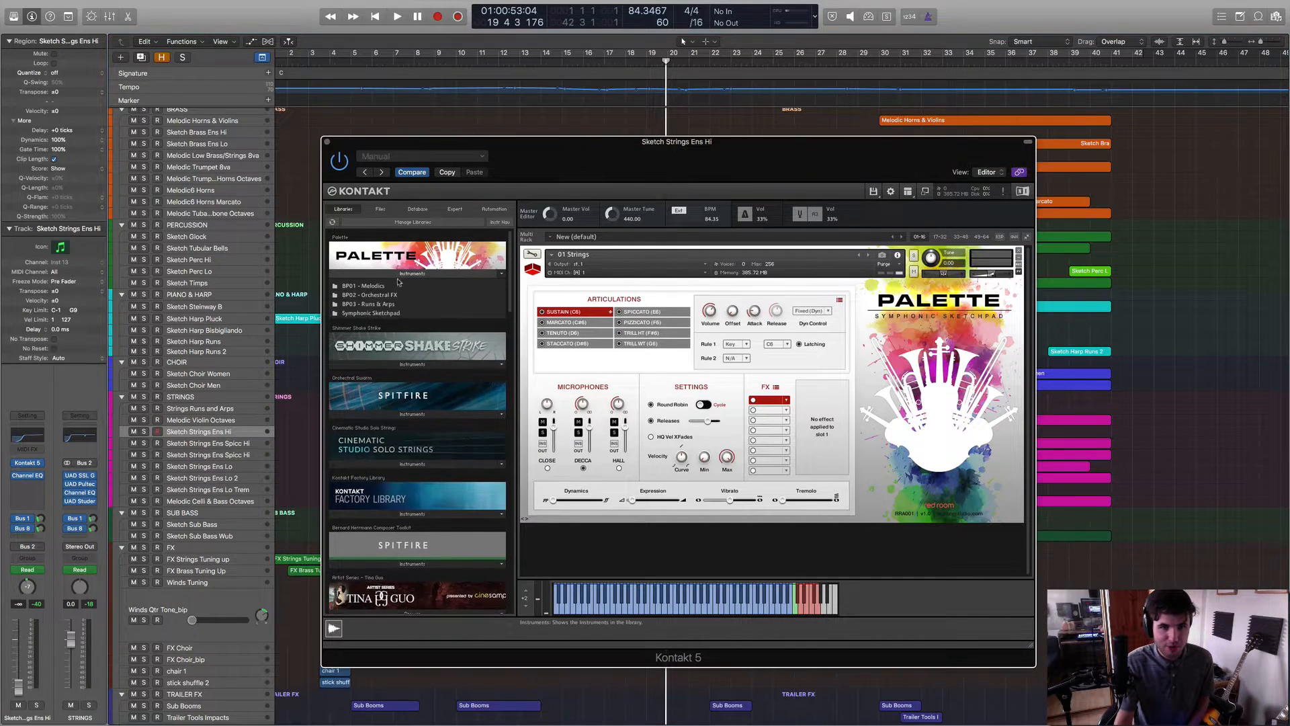
click(377, 312)
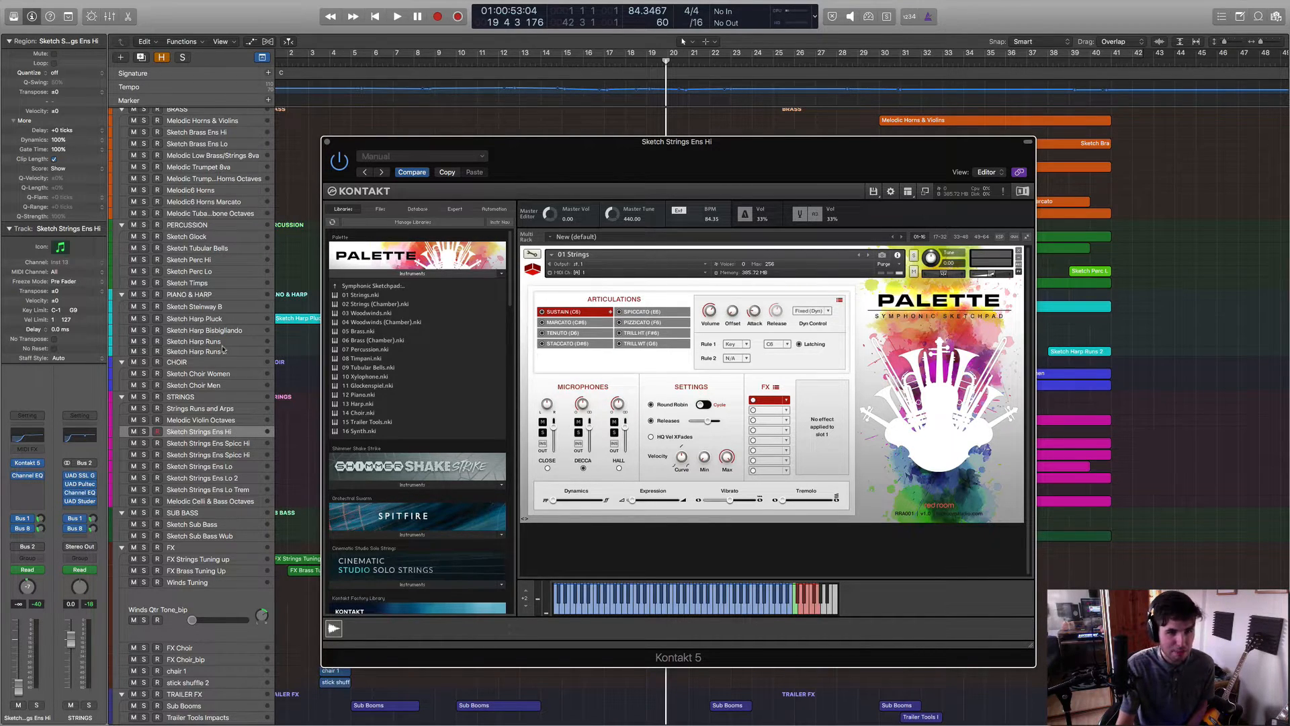
View the Sketch Steinway B track's piano instrument in Kontakt, and close the plug-in window.
click(202, 310)
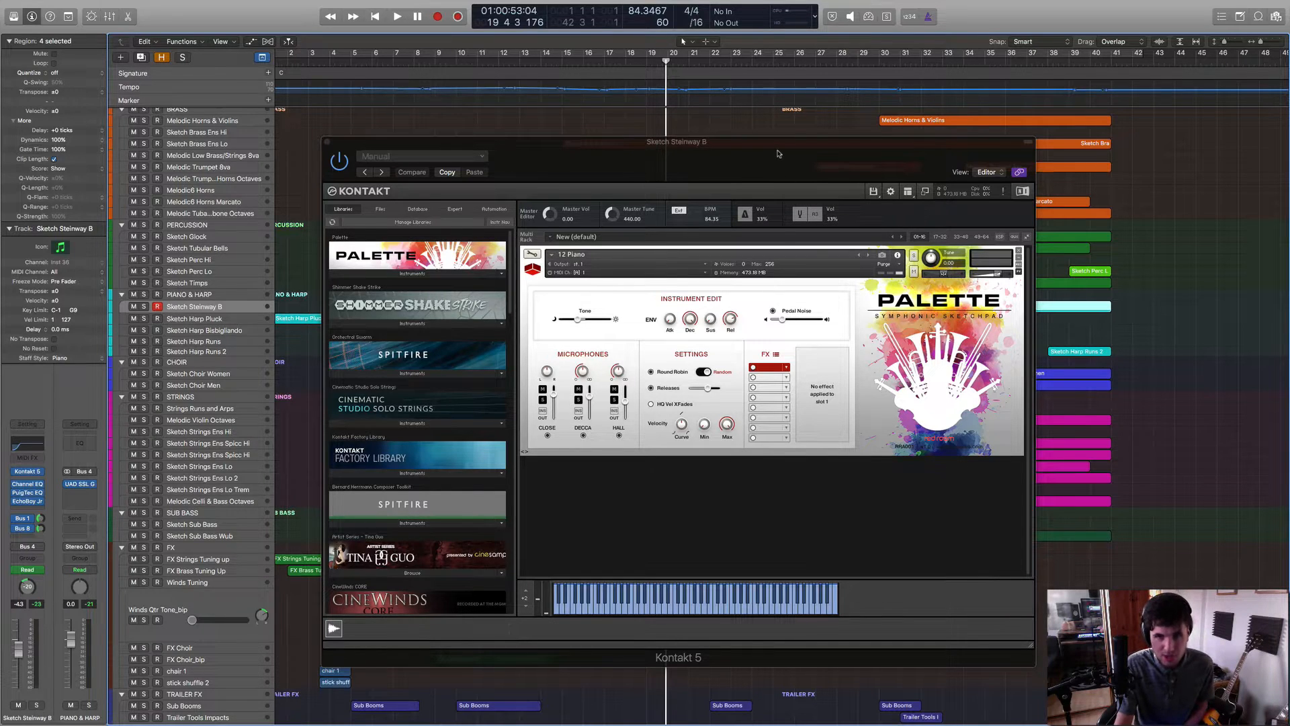
drag(778, 152, 772, 118)
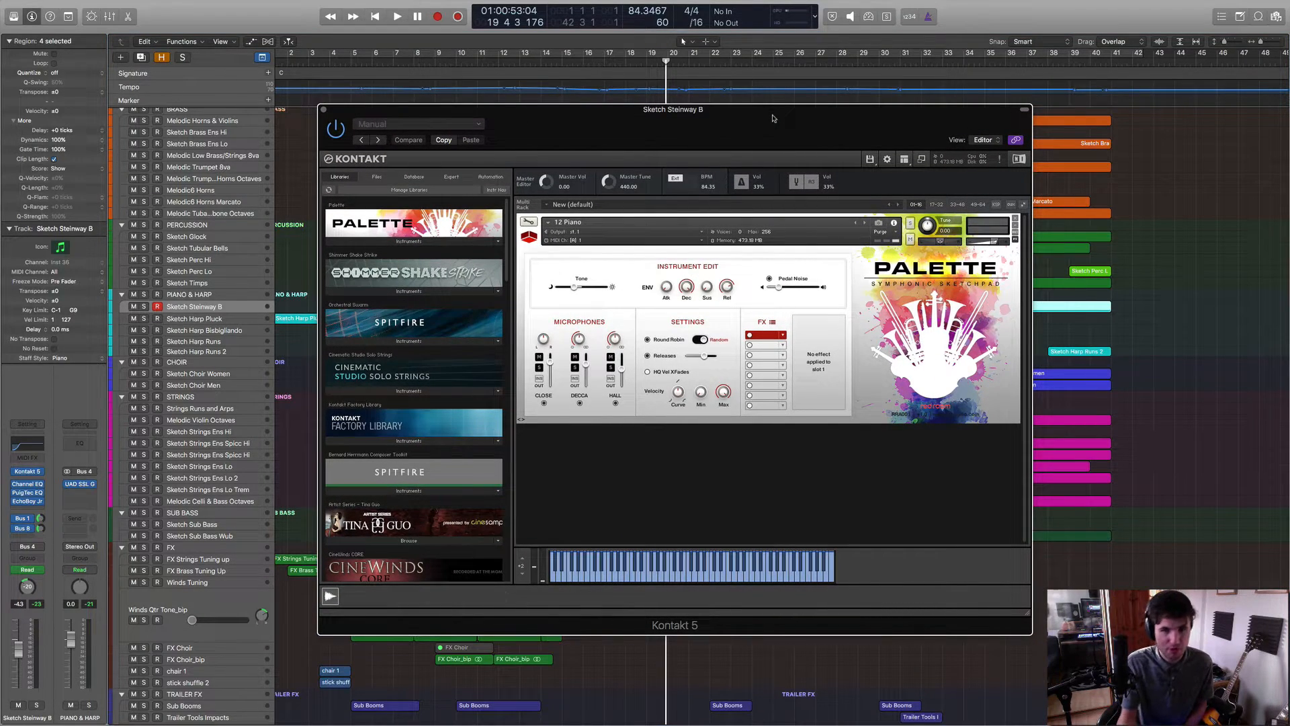
drag(764, 117, 771, 148)
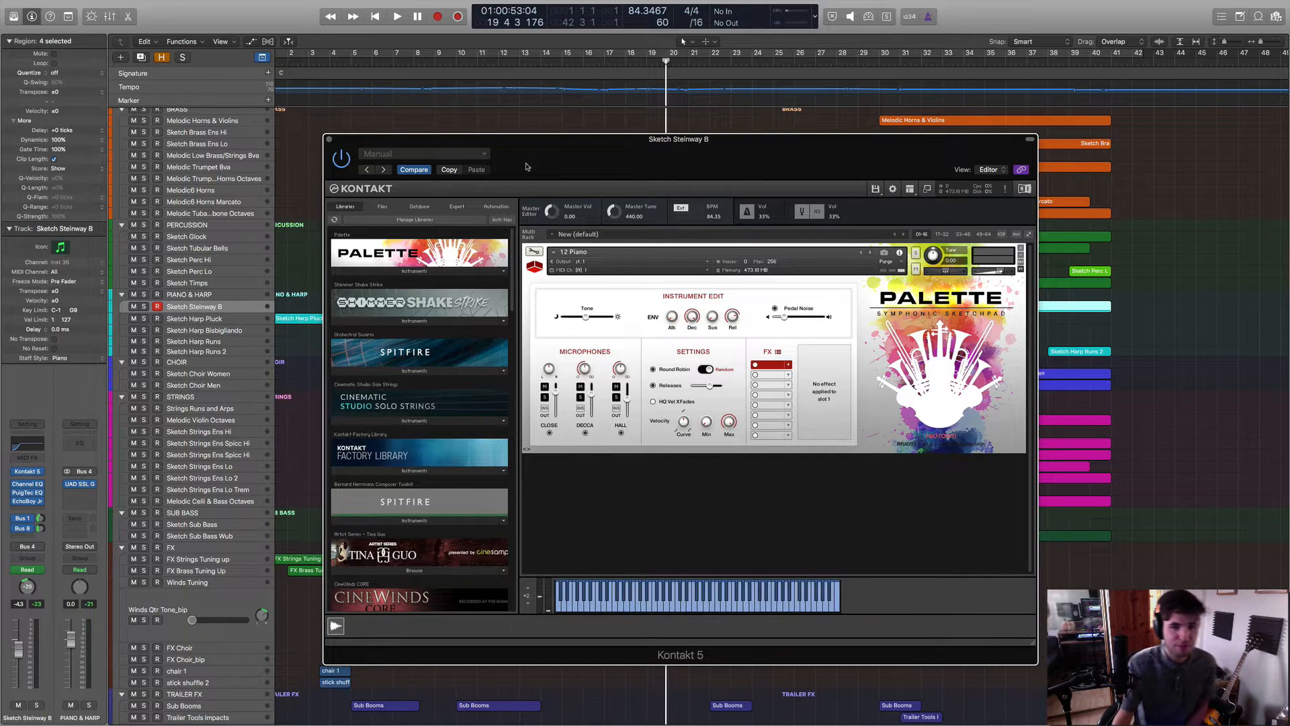
drag(639, 150, 638, 126)
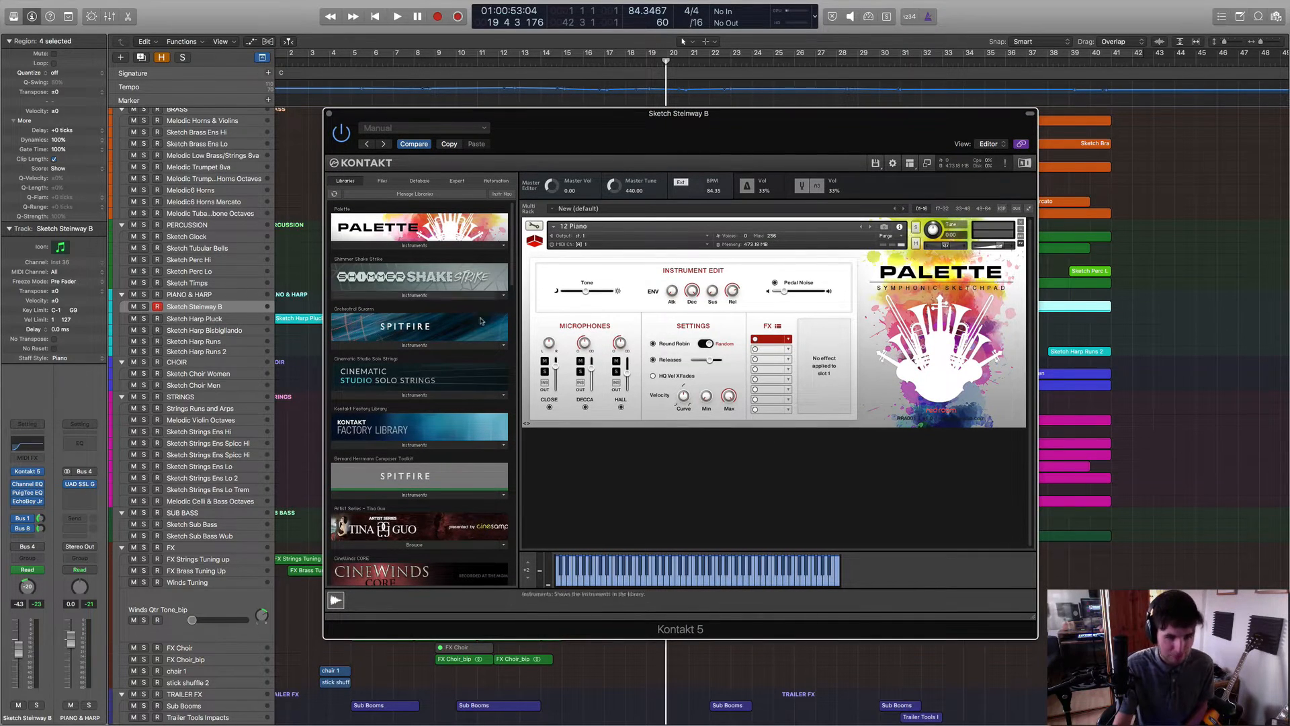
scroll(280, 458, down, 1)
click(291, 455)
click(330, 113)
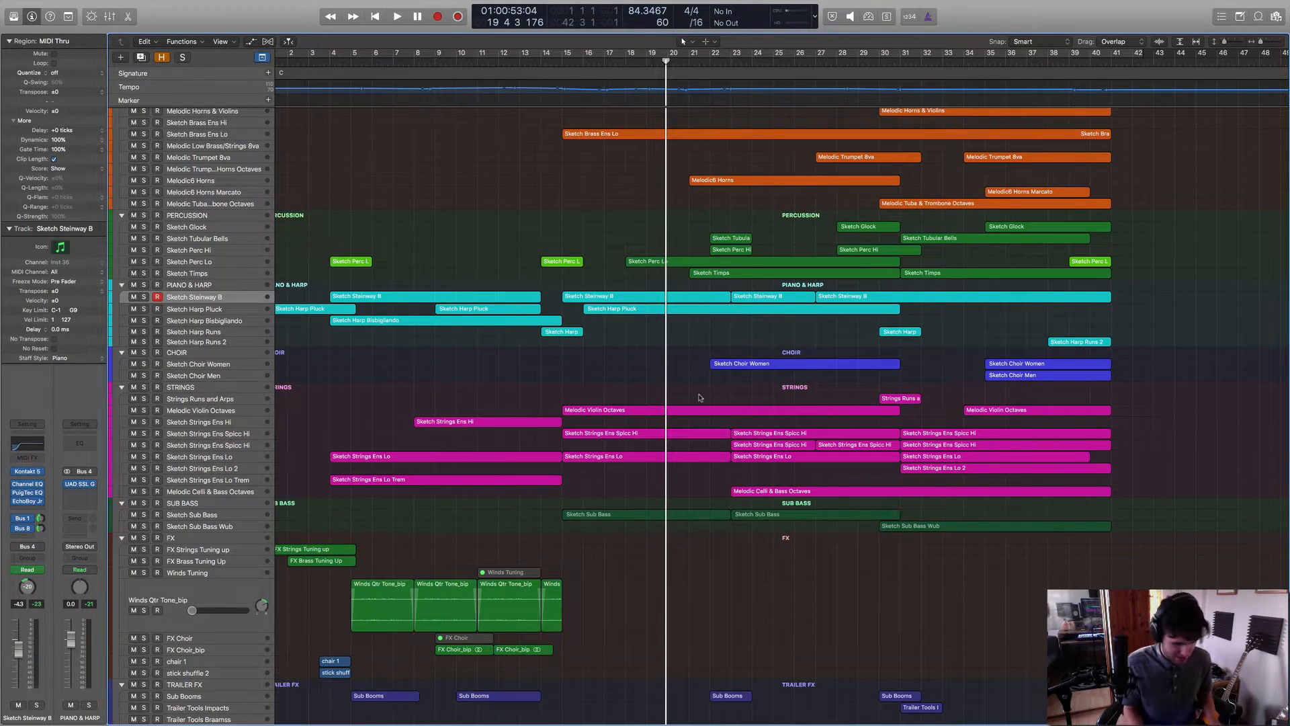
Play the whole arrangement from the beginning and stop playback after the last regions end.
key(super+Left)
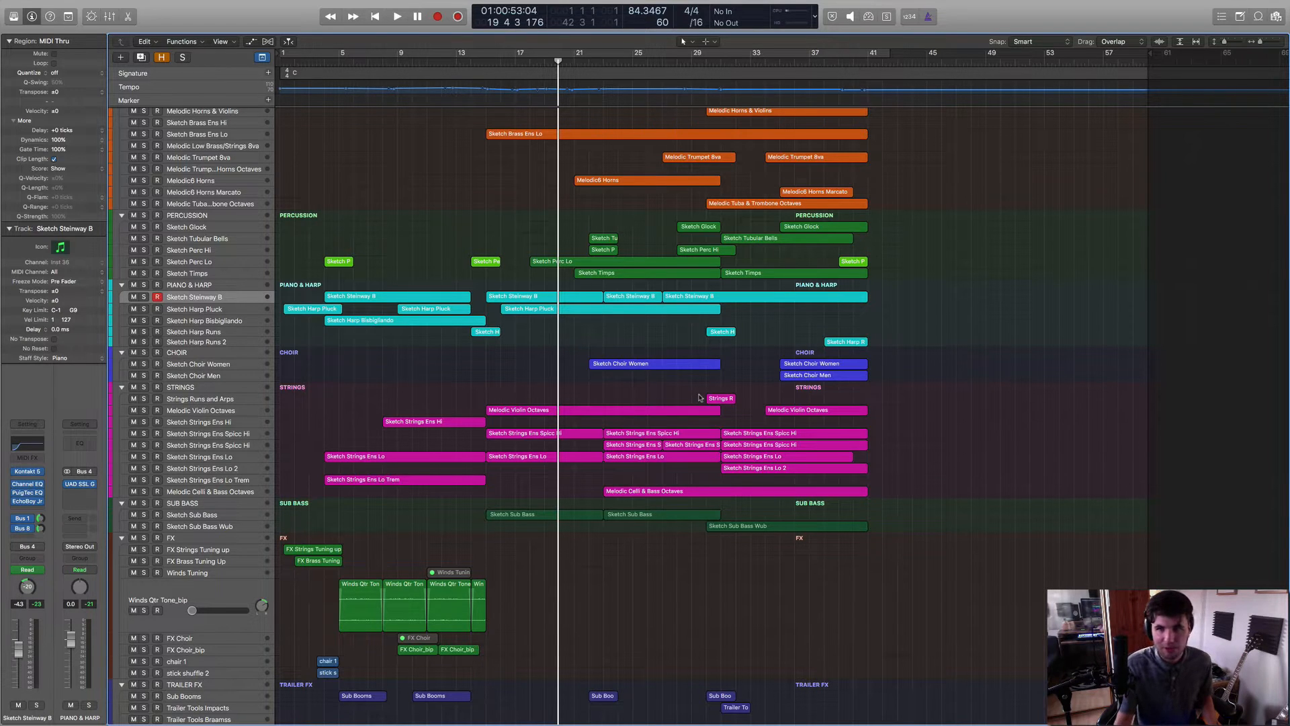
key(super+Right)
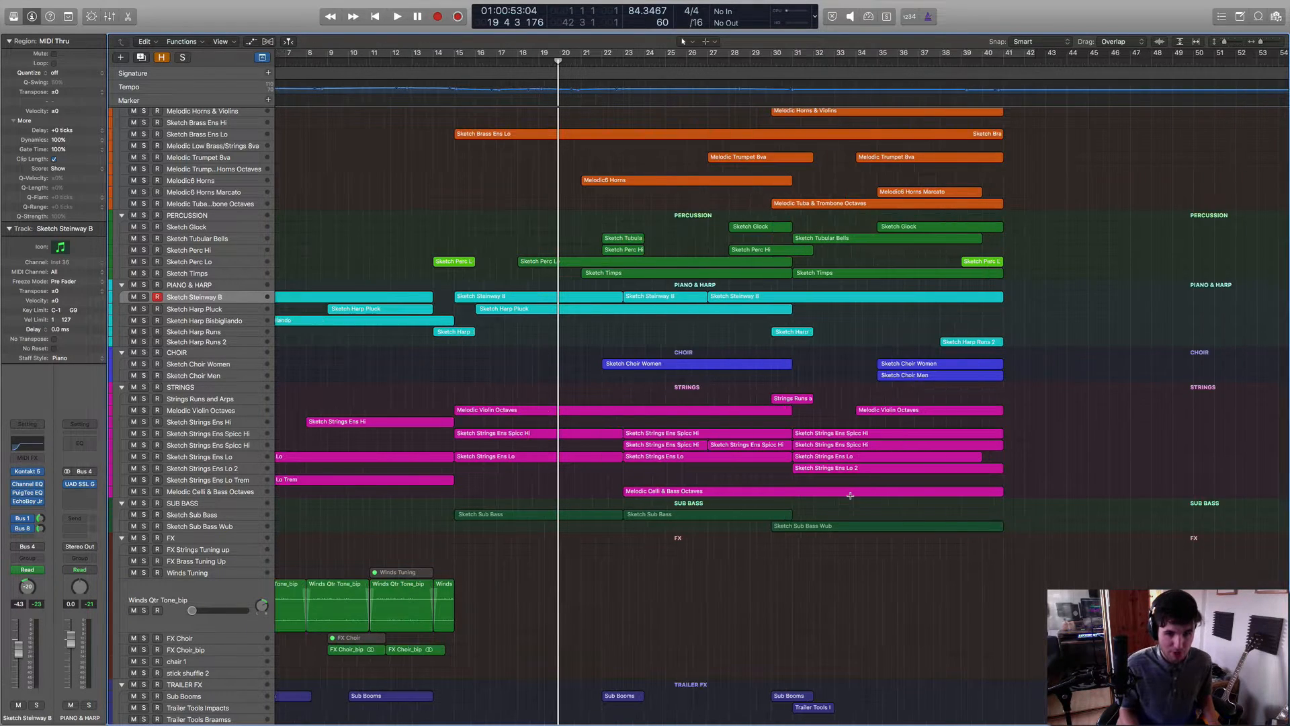
scroll(518, 378, left, 6)
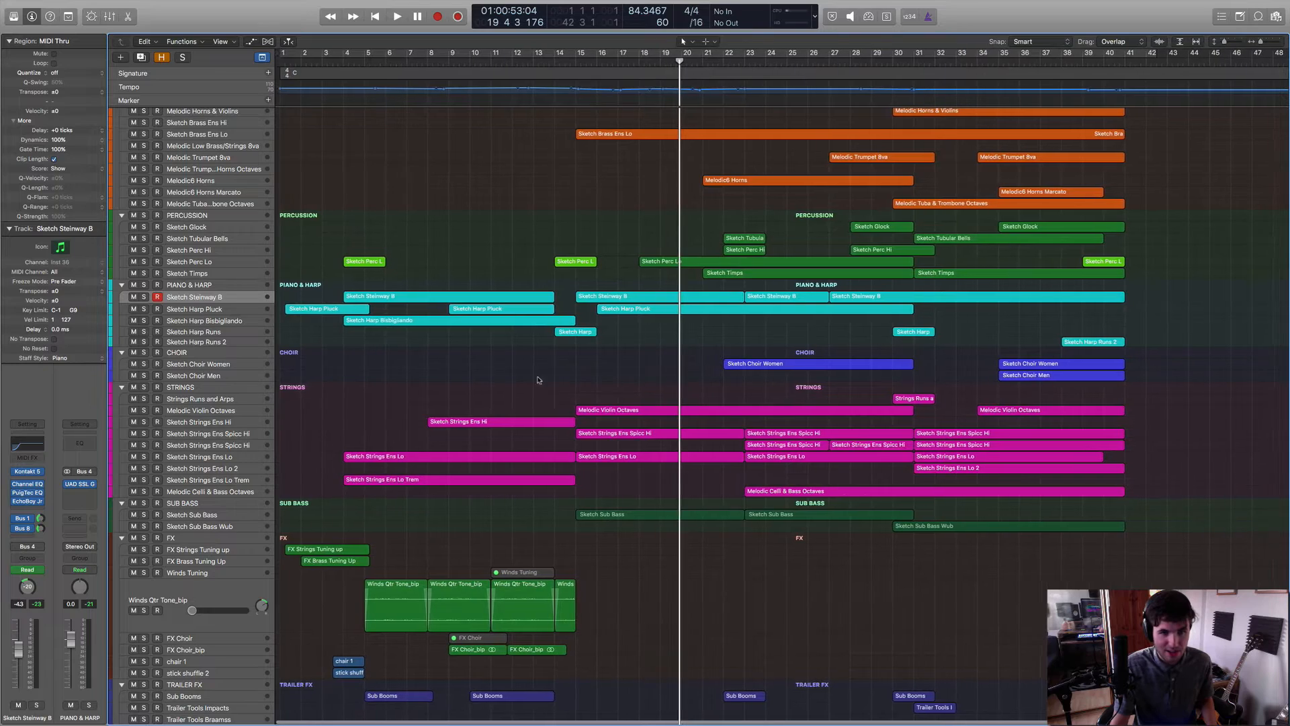
key(Return)
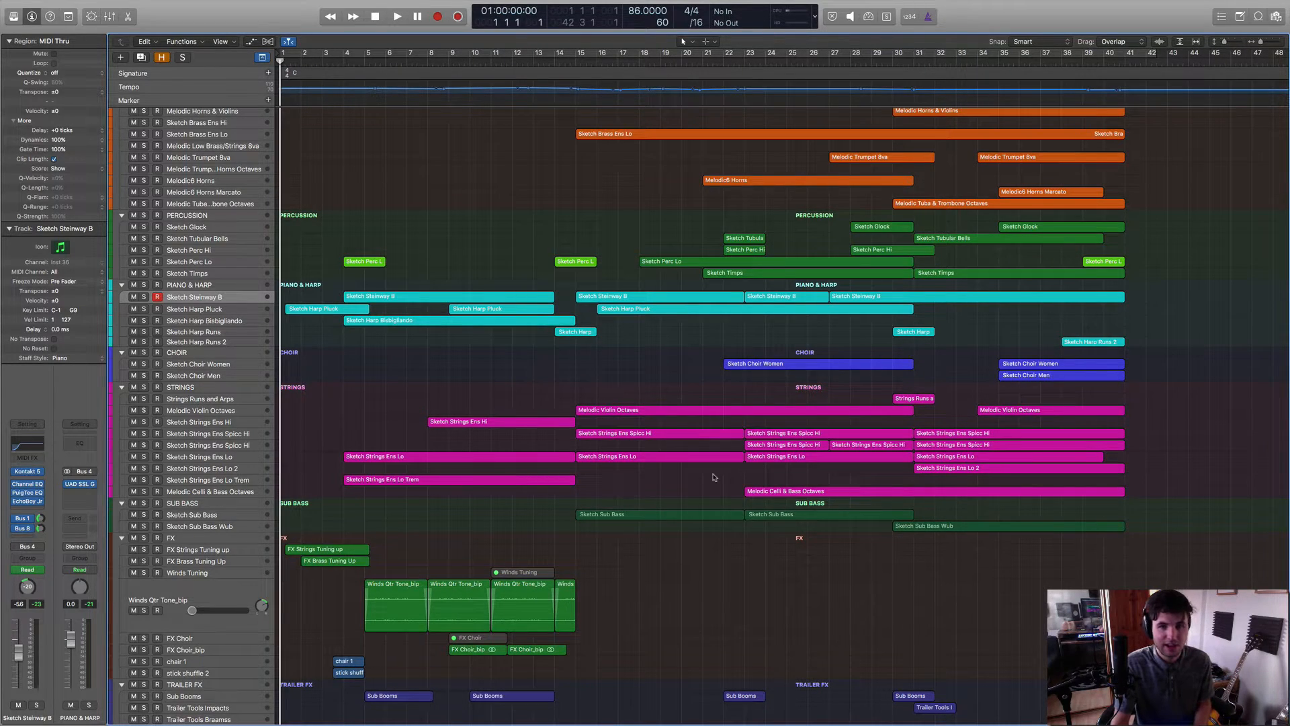
scroll(714, 477, up, 5)
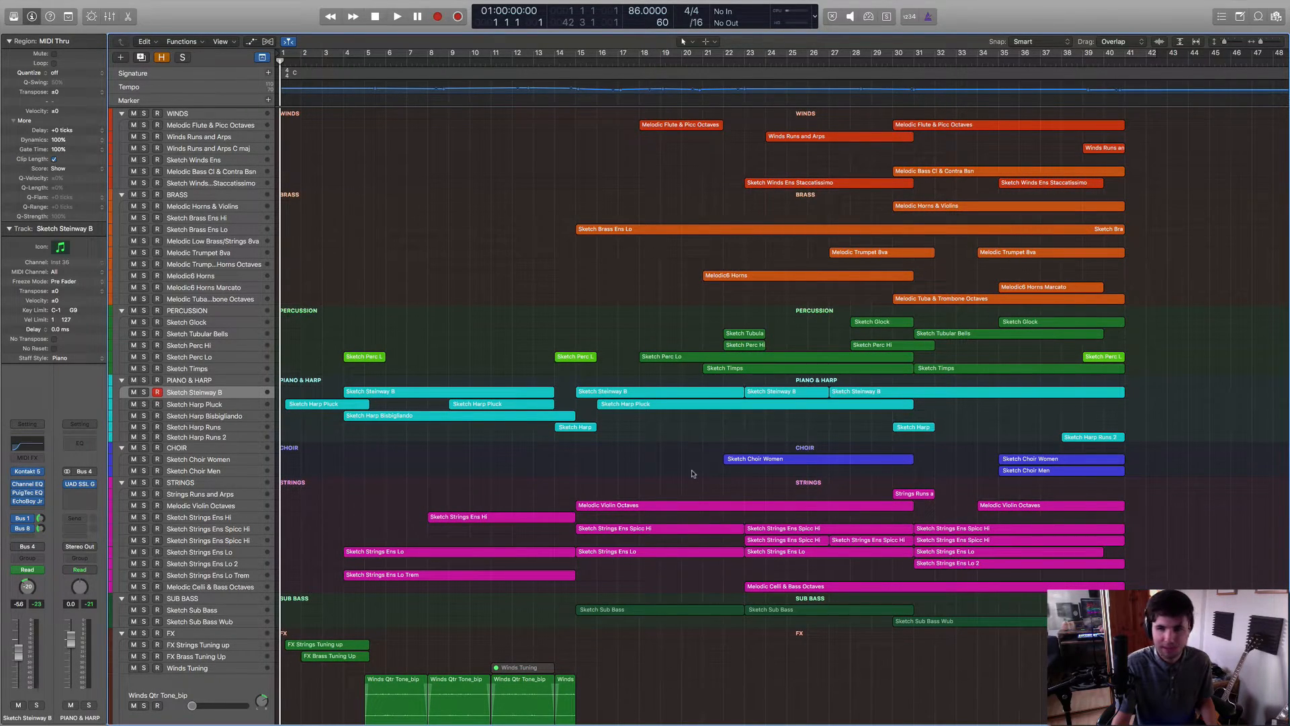
key(space)
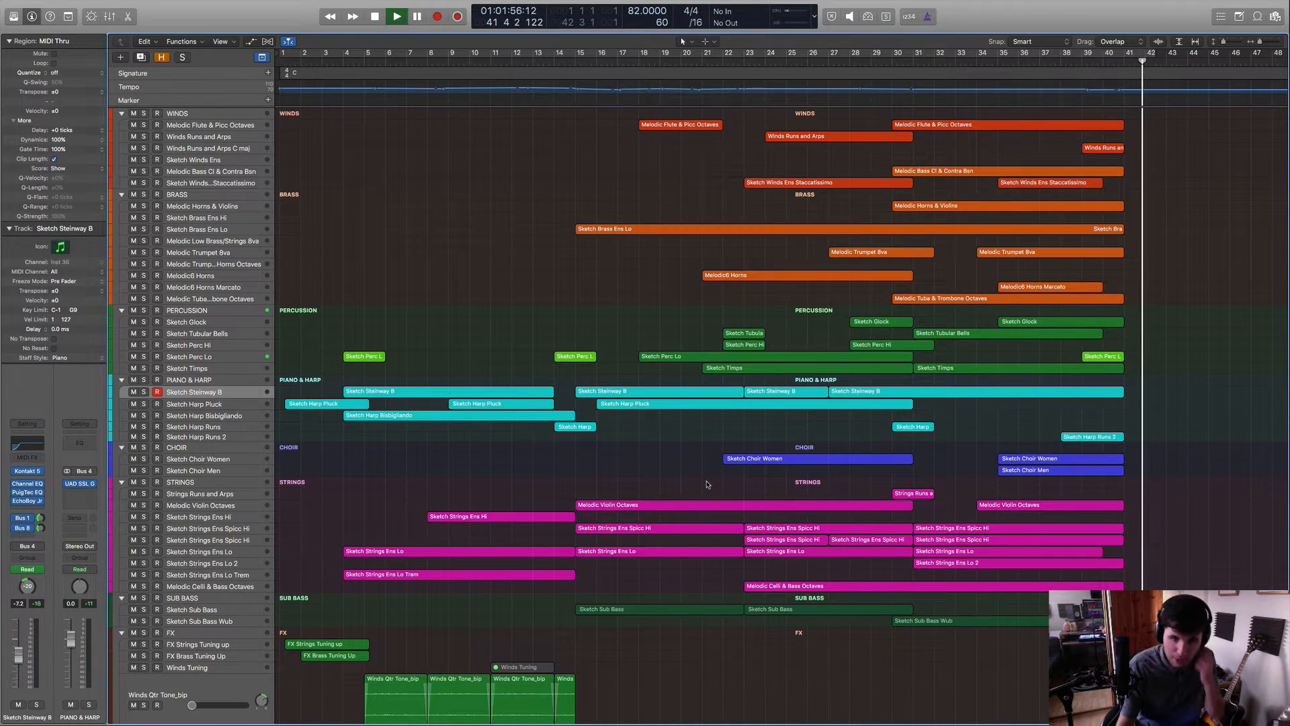
key(space)
View the Sub Booms track's Trailer Tools instrument in Kontakt, and close its window.
scroll(624, 474, down, 3)
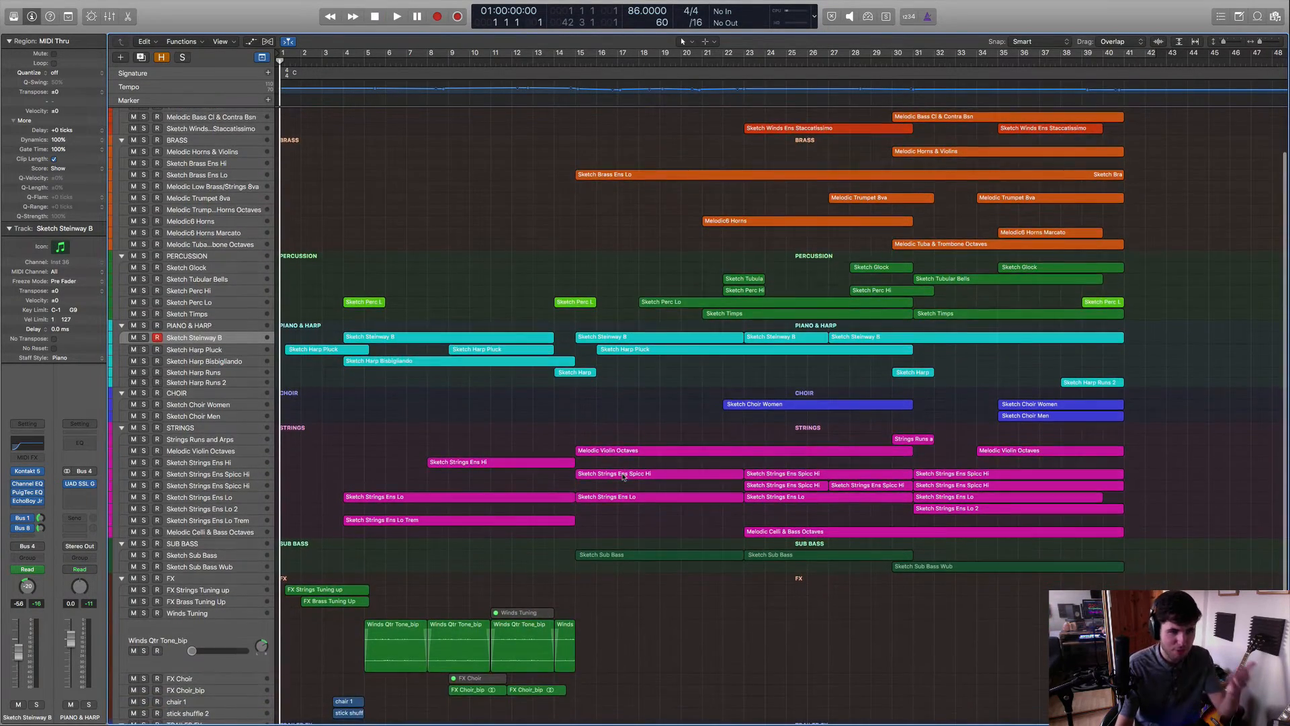
scroll(624, 476, down, 2)
scroll(625, 569, down, 1)
scroll(330, 566, down, 3)
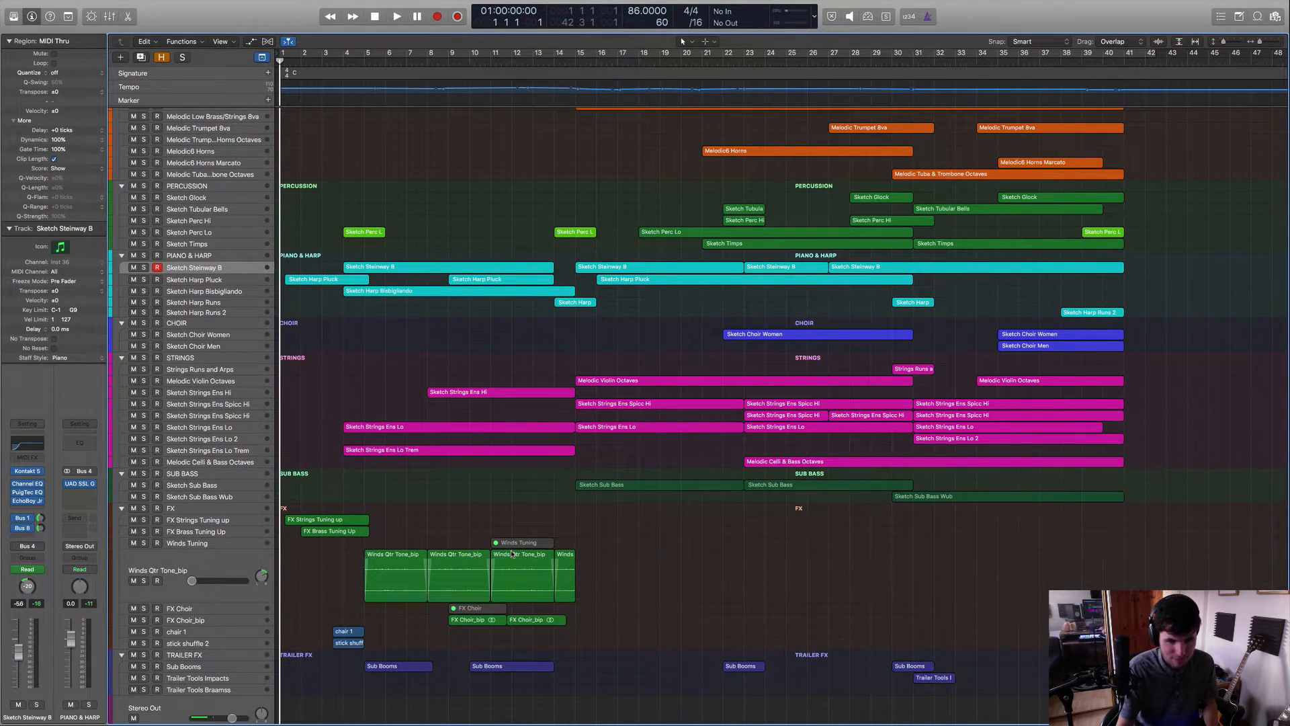
scroll(514, 554, up, 1)
scroll(752, 592, up, 1)
scroll(753, 592, down, 1)
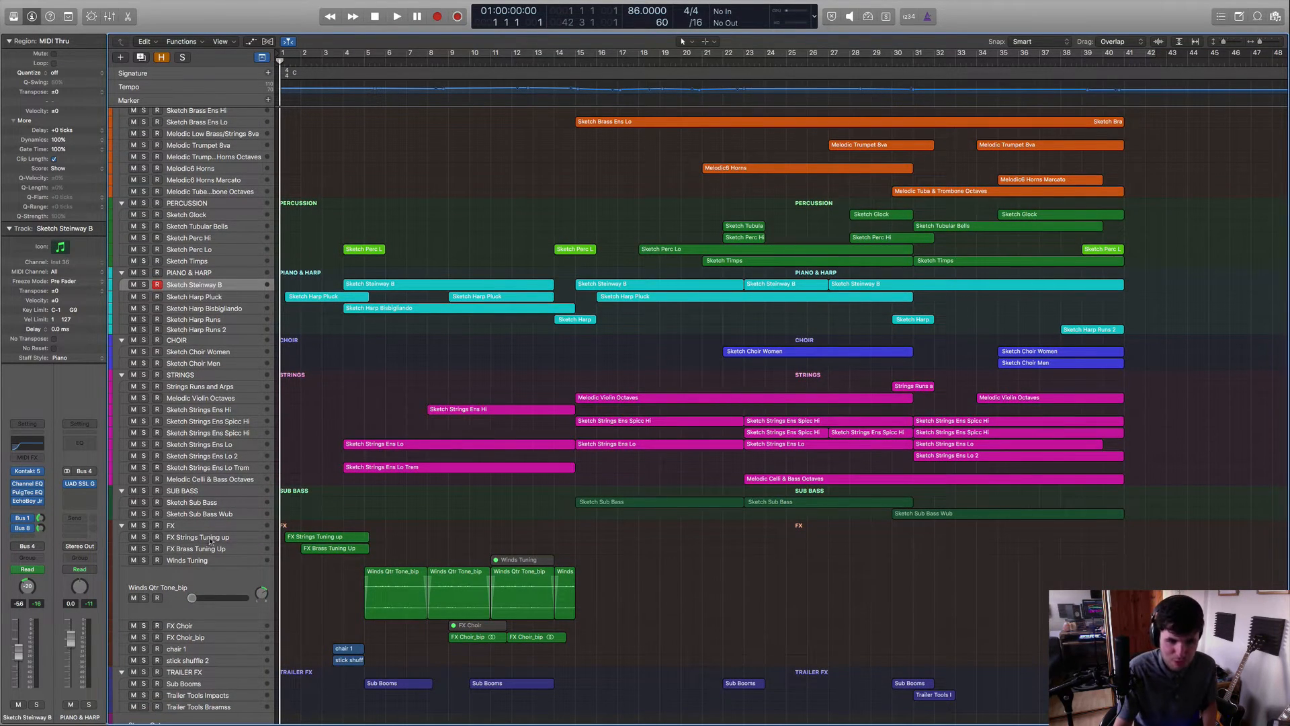
click(211, 538)
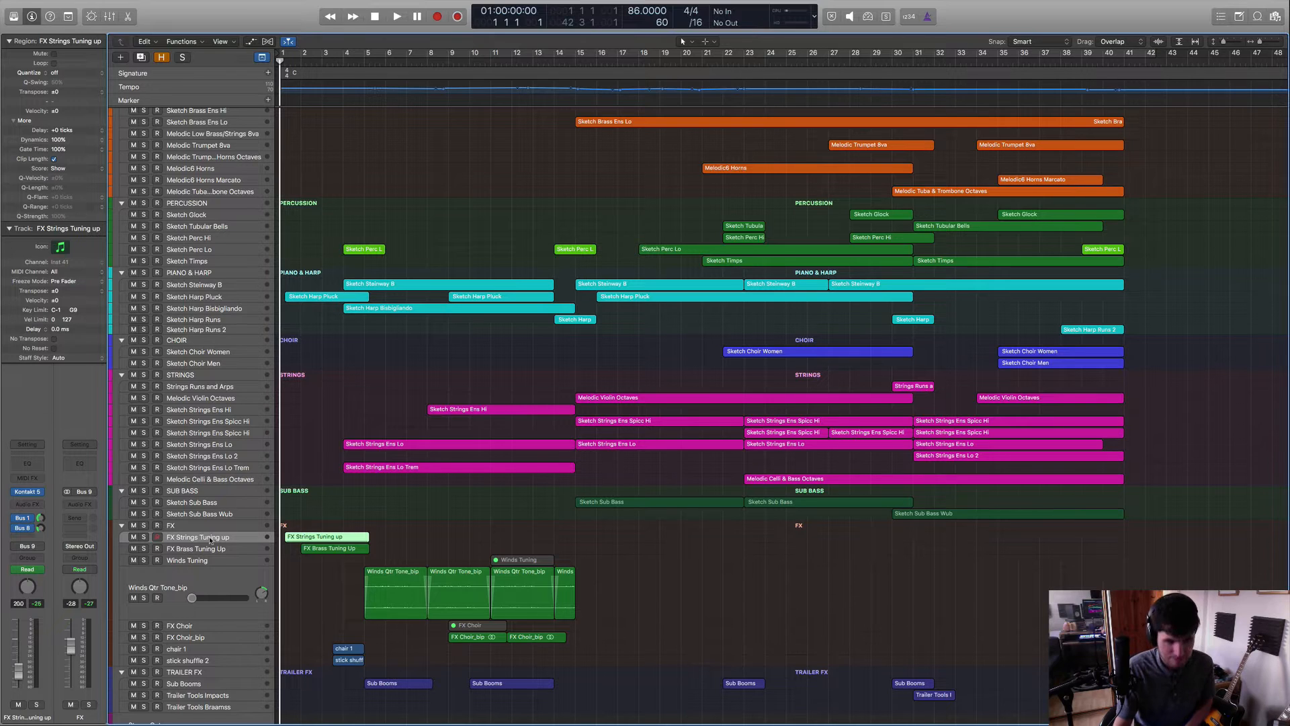
click(214, 683)
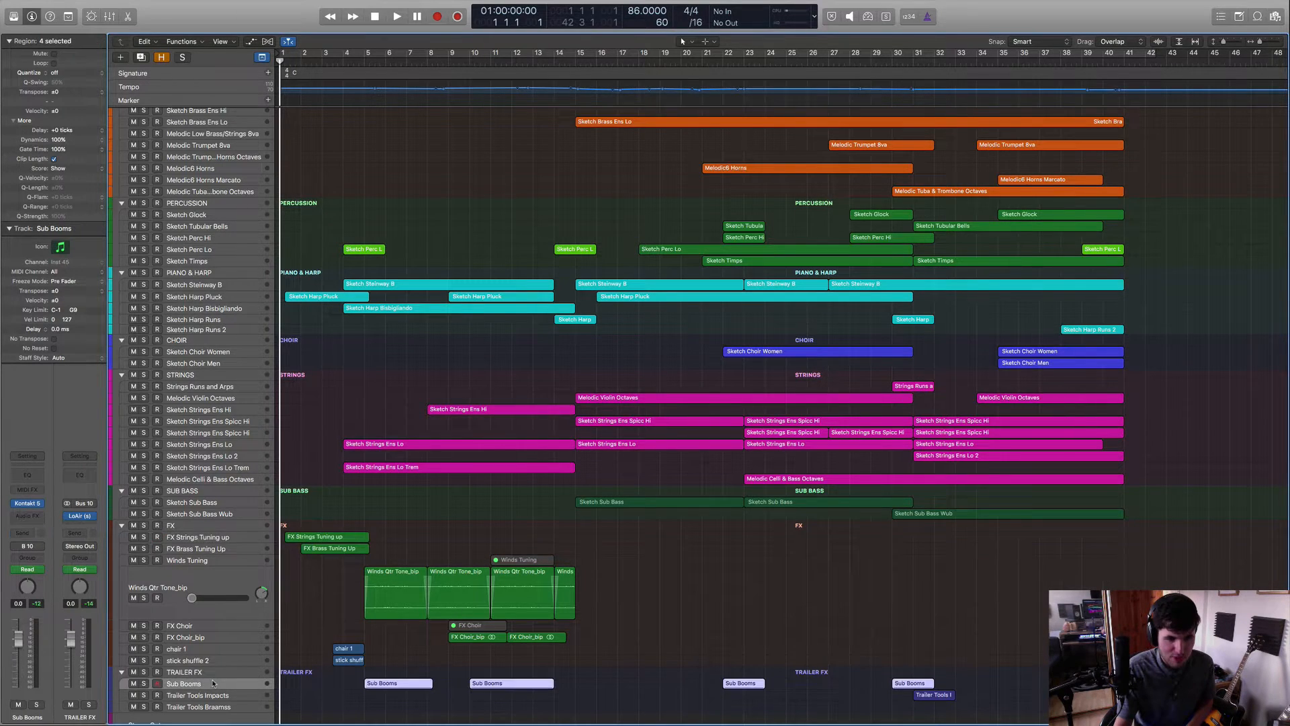
click(29, 509)
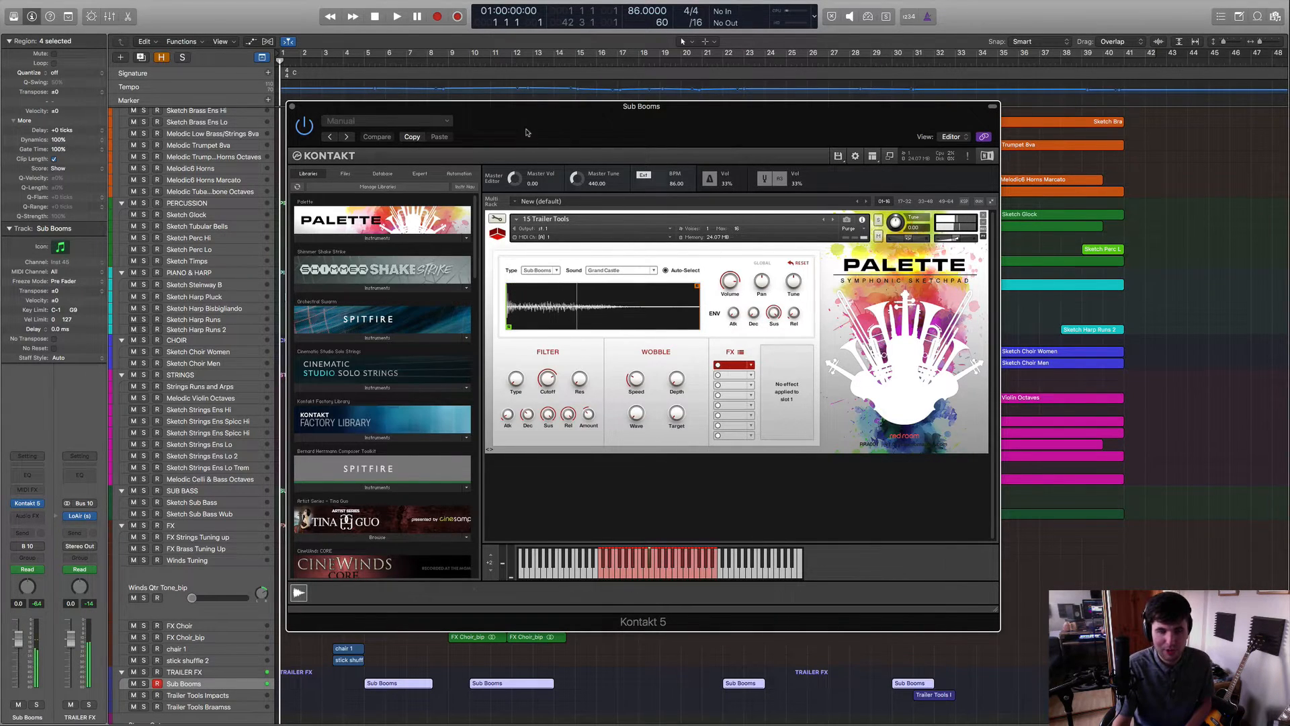
click(292, 107)
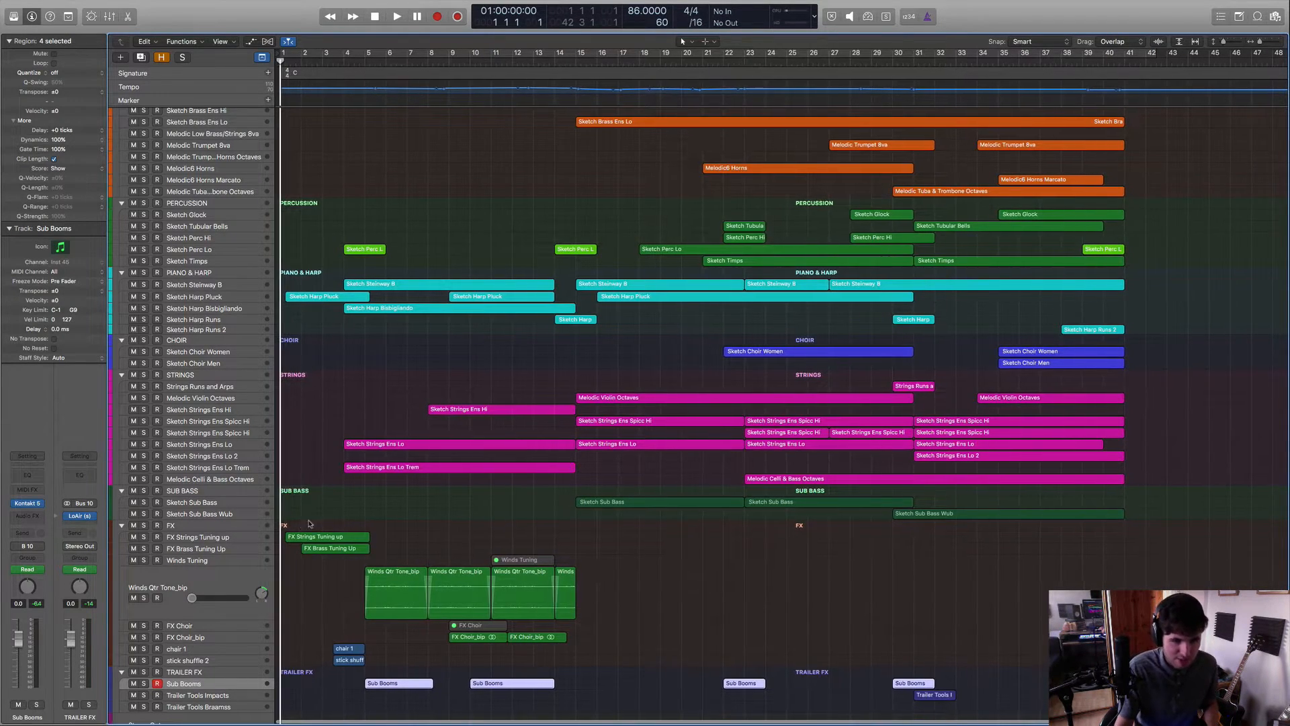
With the FX Strings Tuning up track selected, play the opening, stop in bar 3 and deselect the region.
click(205, 537)
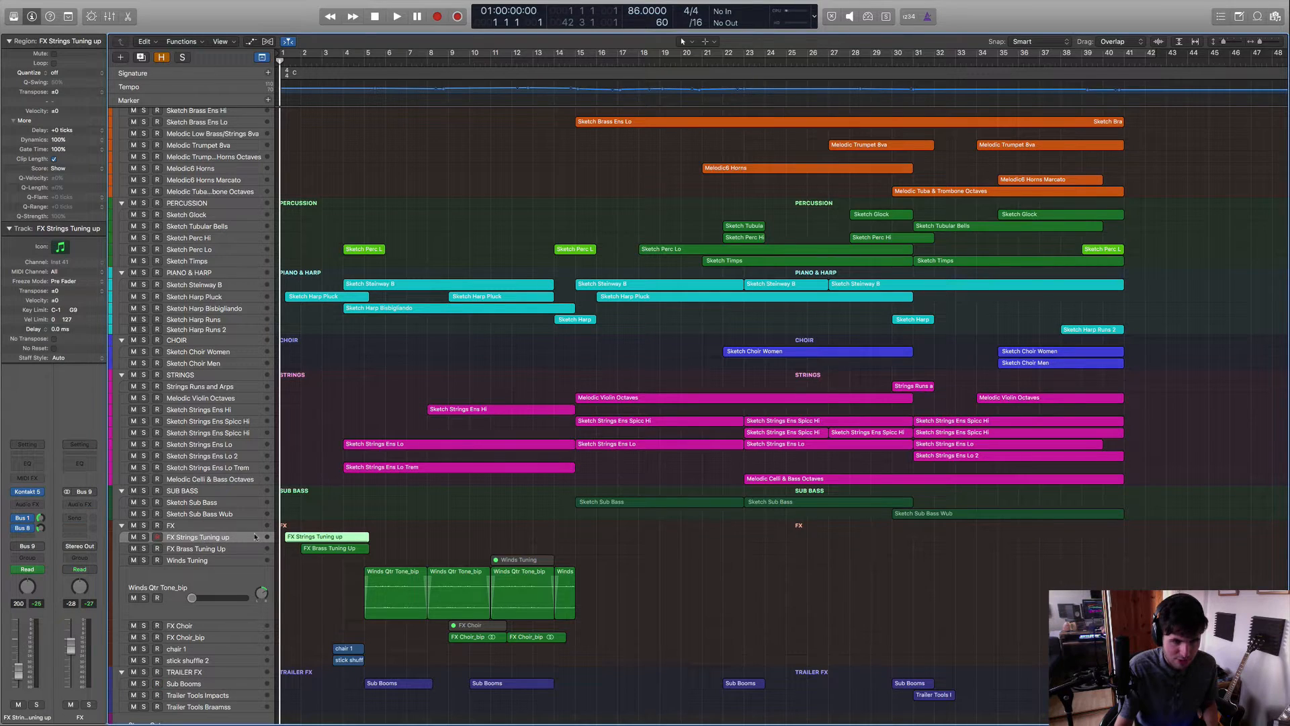
key(space)
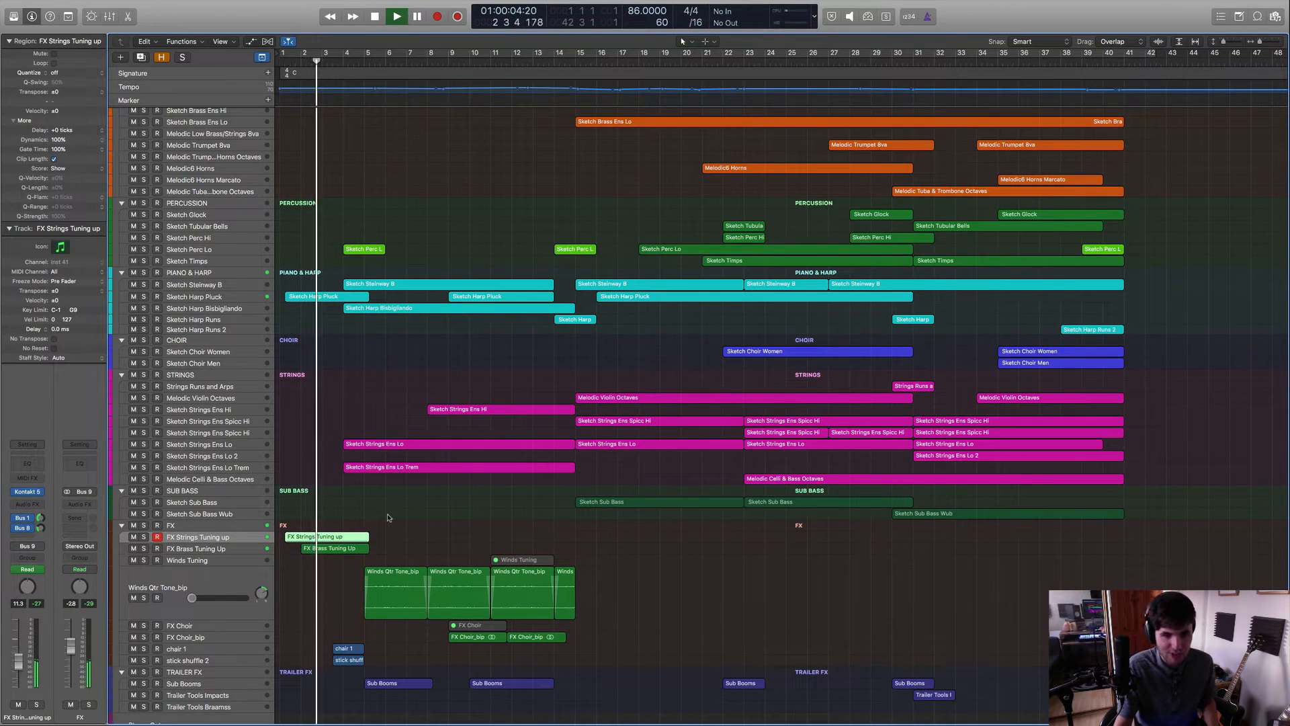
key(space)
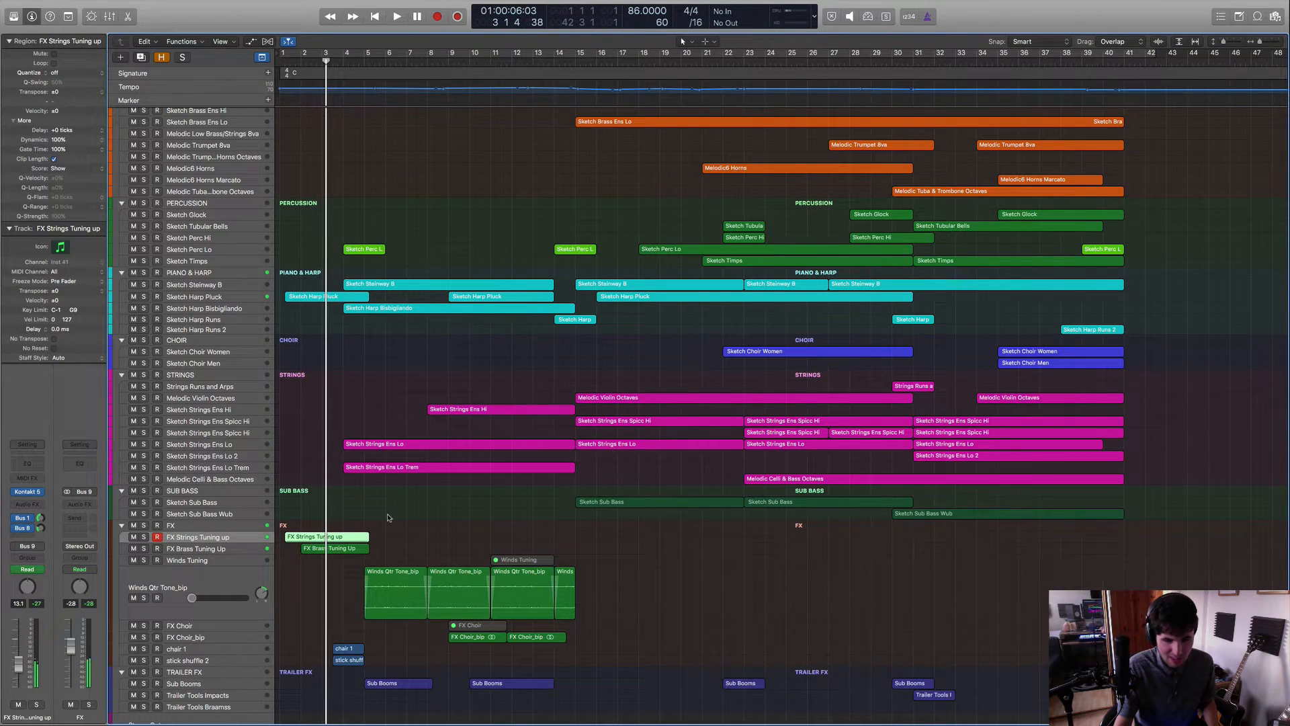
click(681, 533)
scroll(681, 533, up, 1)
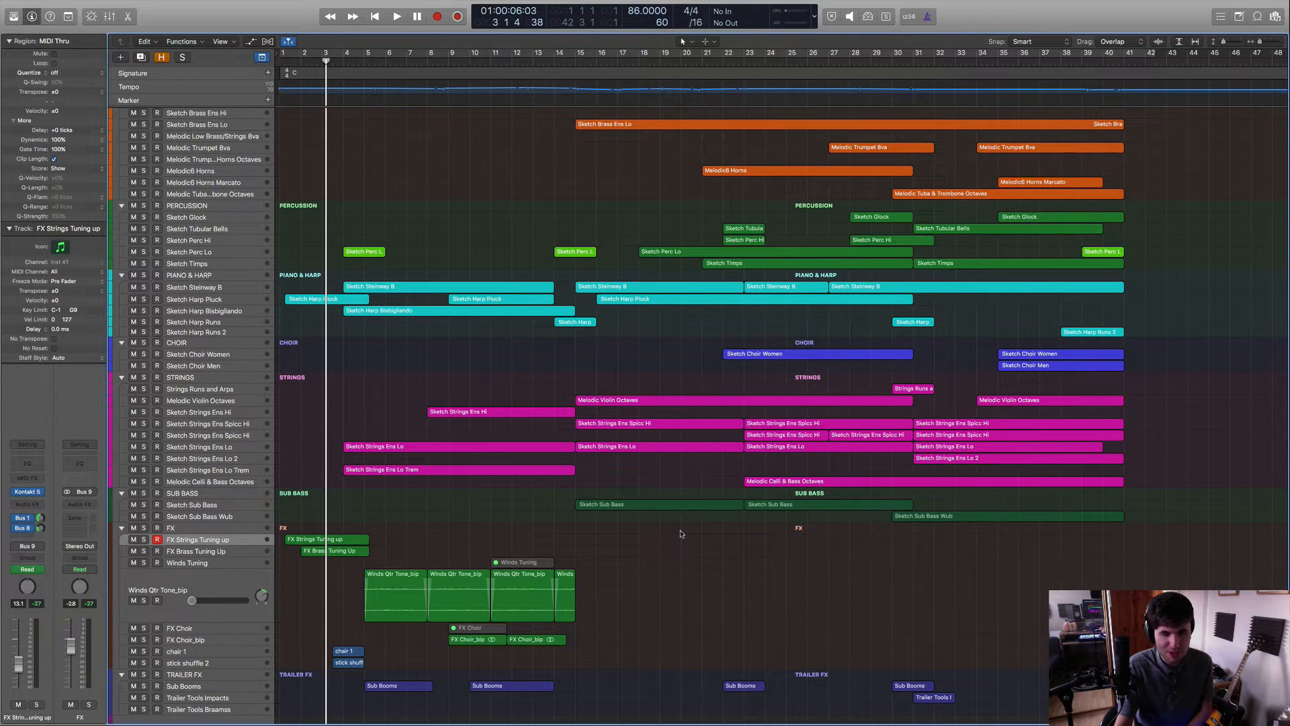
scroll(681, 533, up, 1)
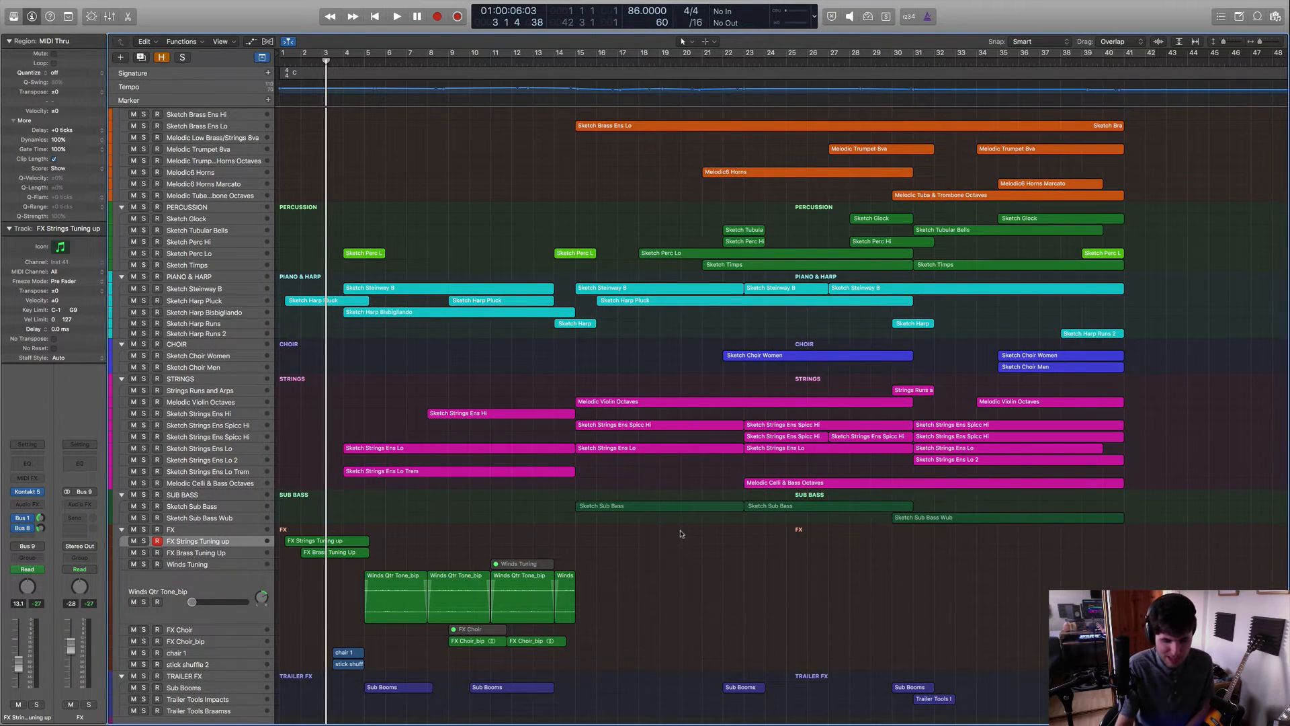
scroll(681, 533, up, 1)
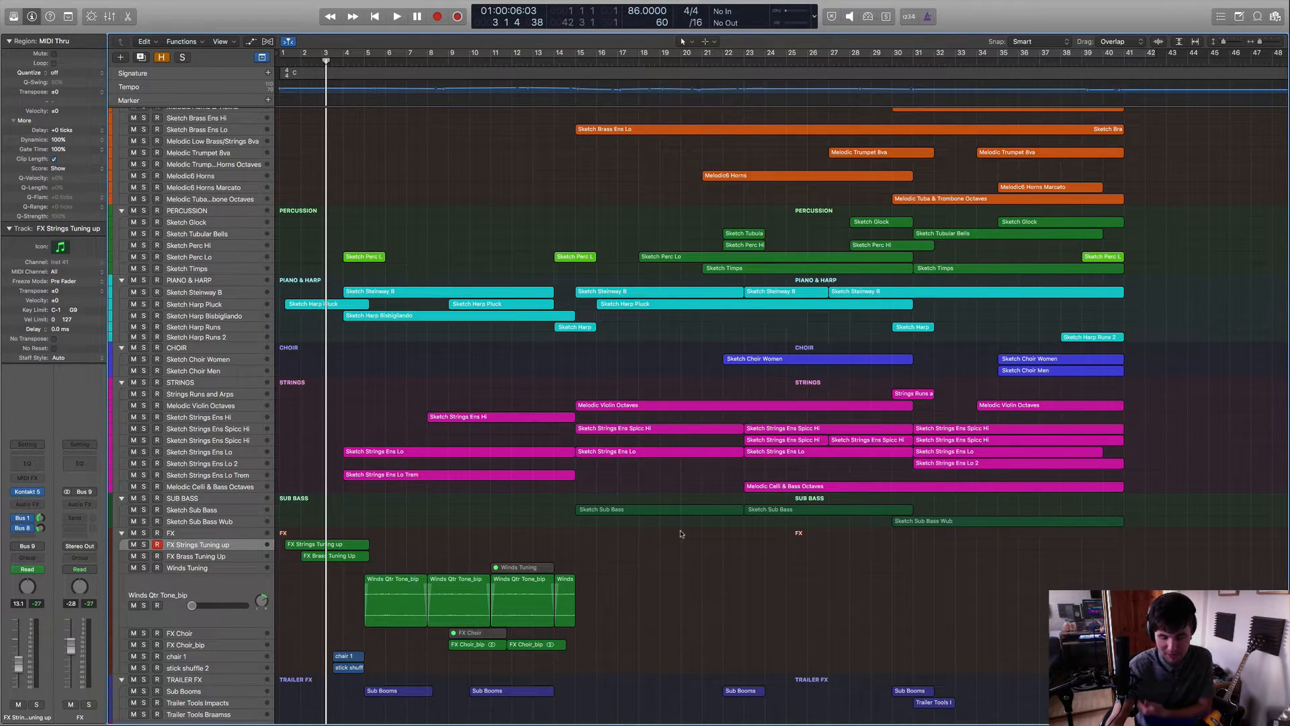
scroll(681, 534, up, 1)
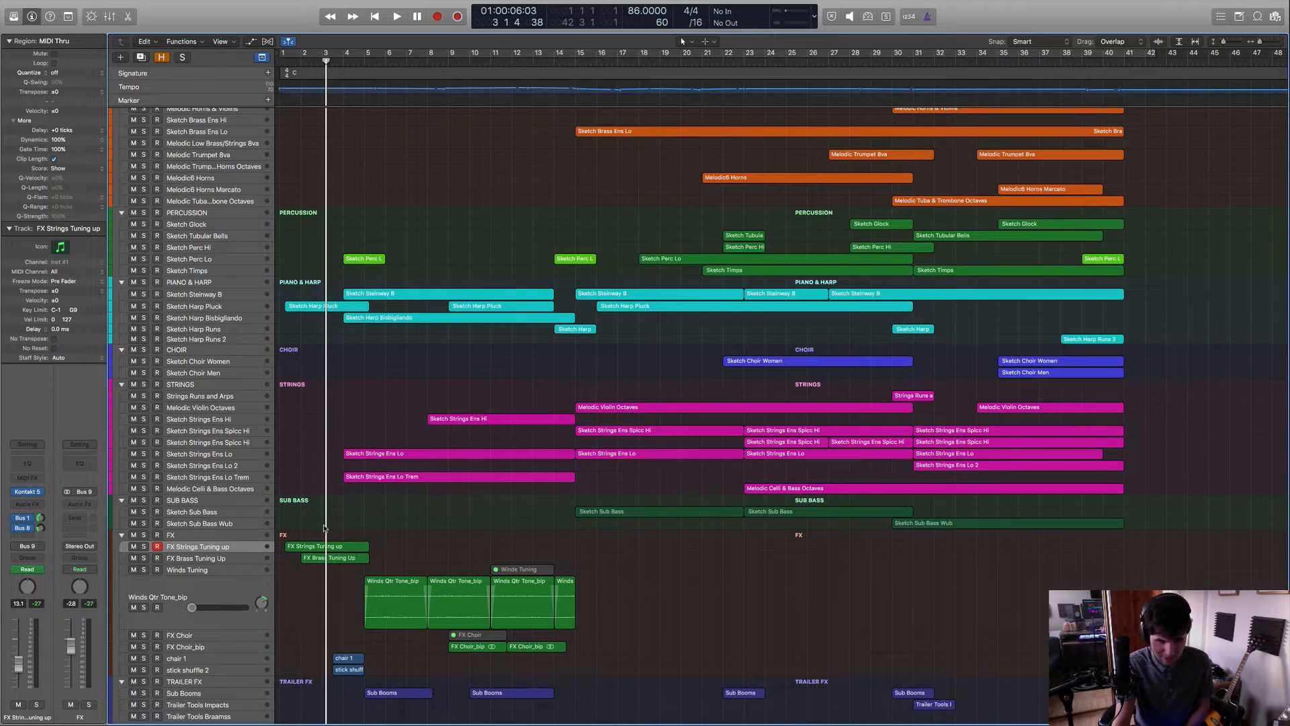
drag(329, 534, 330, 571)
click(451, 539)
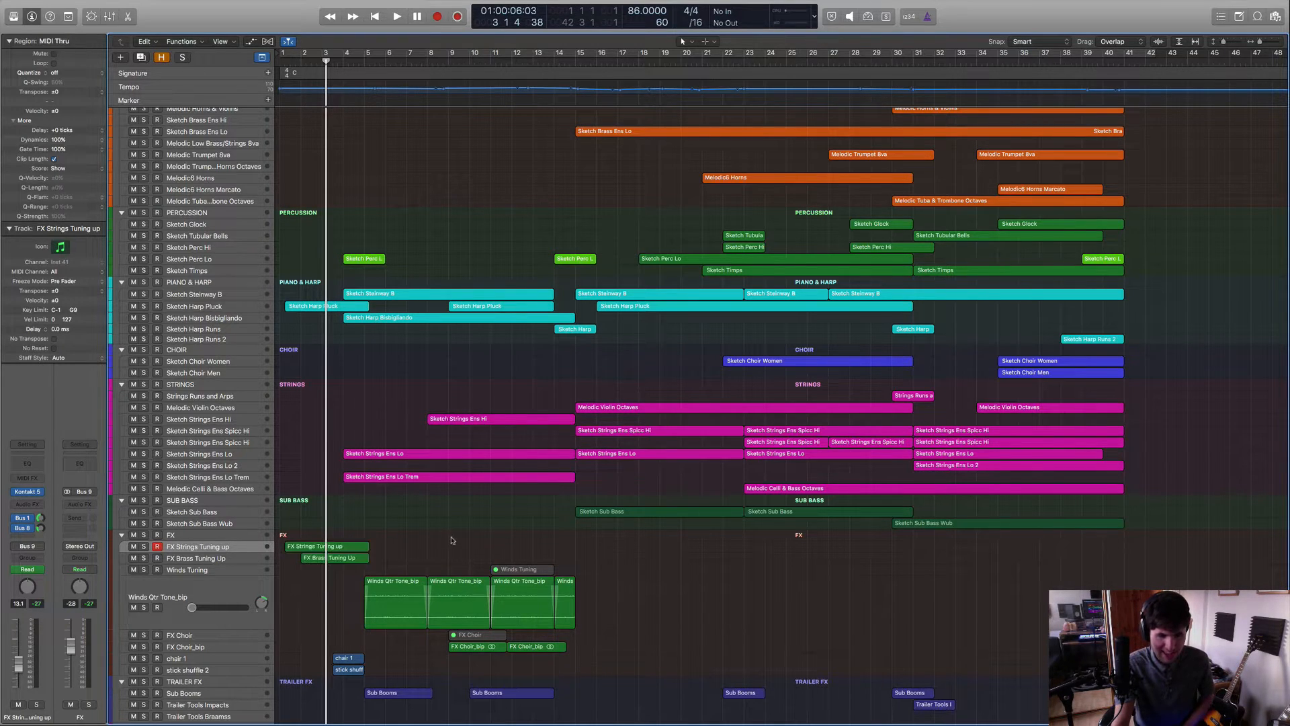
Place the playhead in bar 4 beat 3 and open the Winds Tuning track's Kontakt instrument.
scroll(201, 564, down, 2)
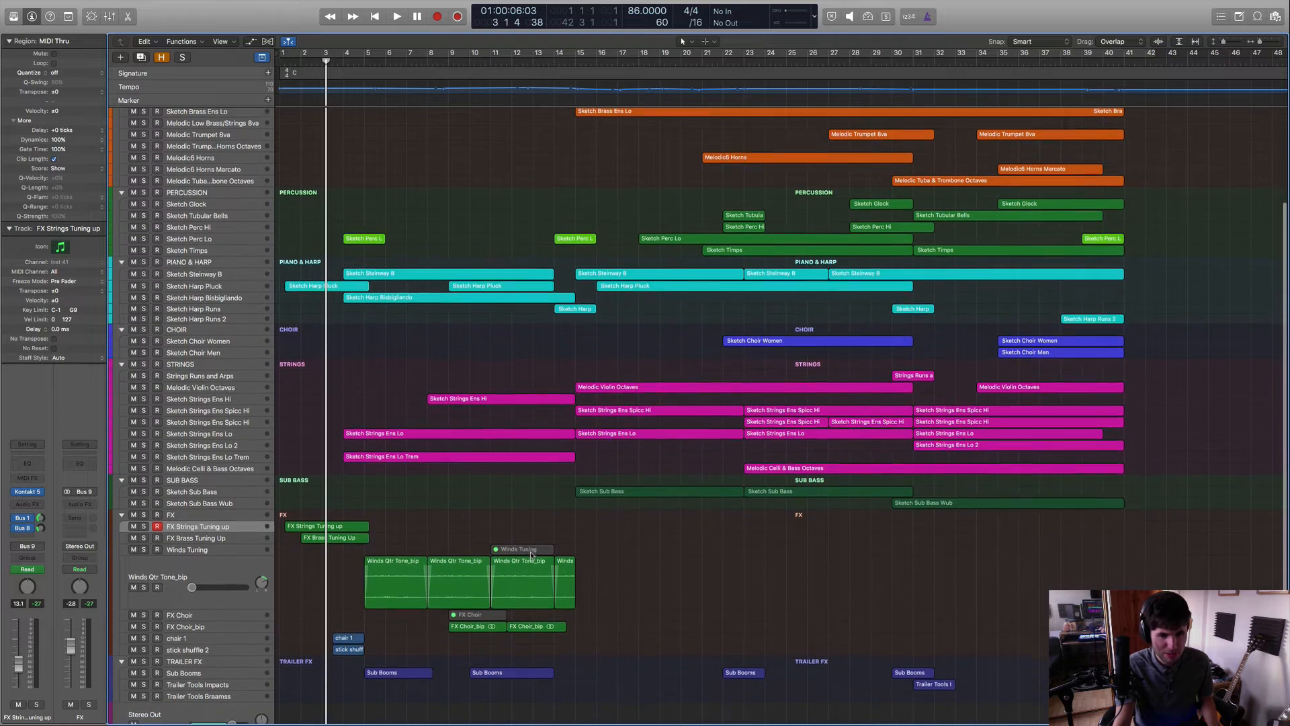
click(198, 570)
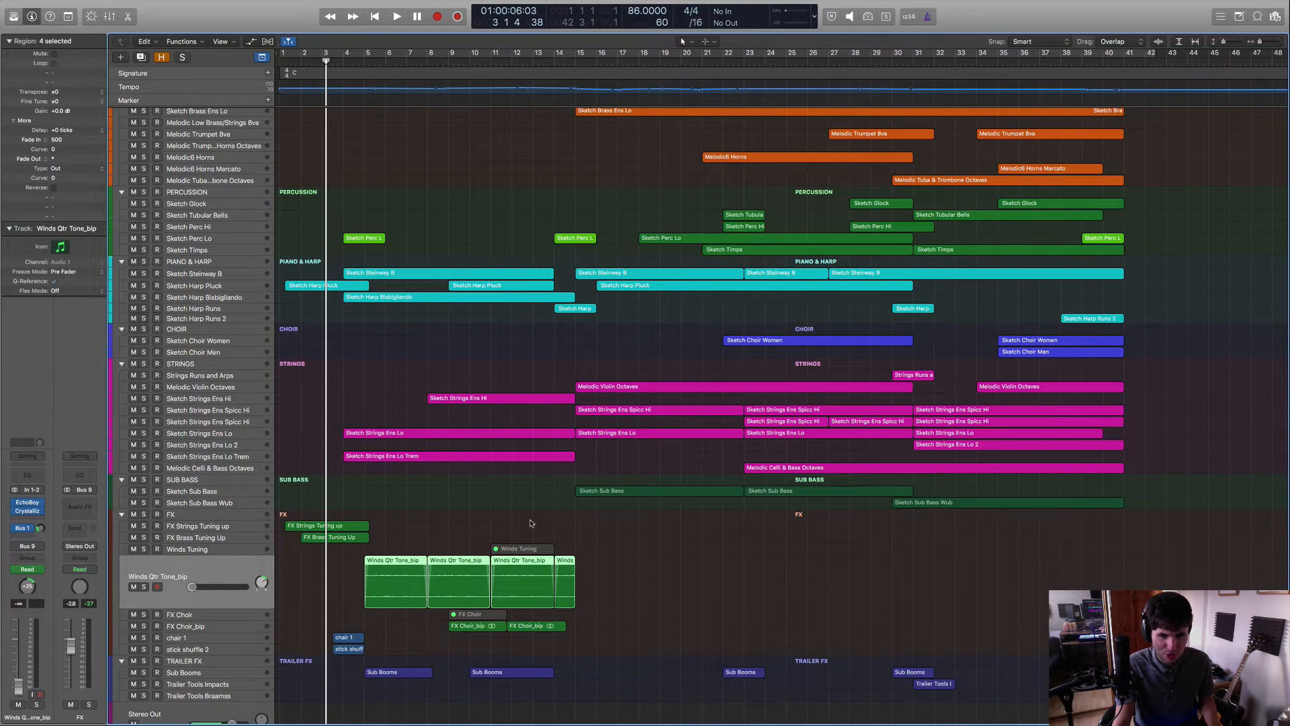
click(353, 62)
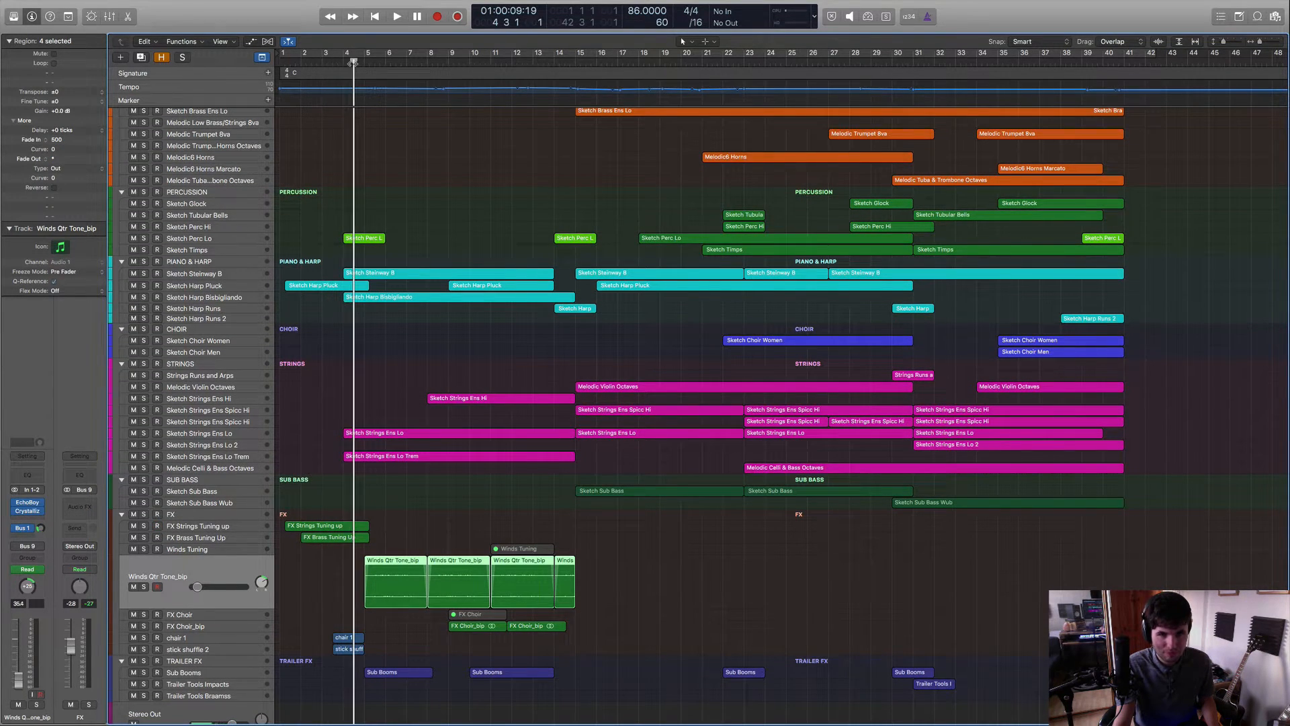
click(201, 550)
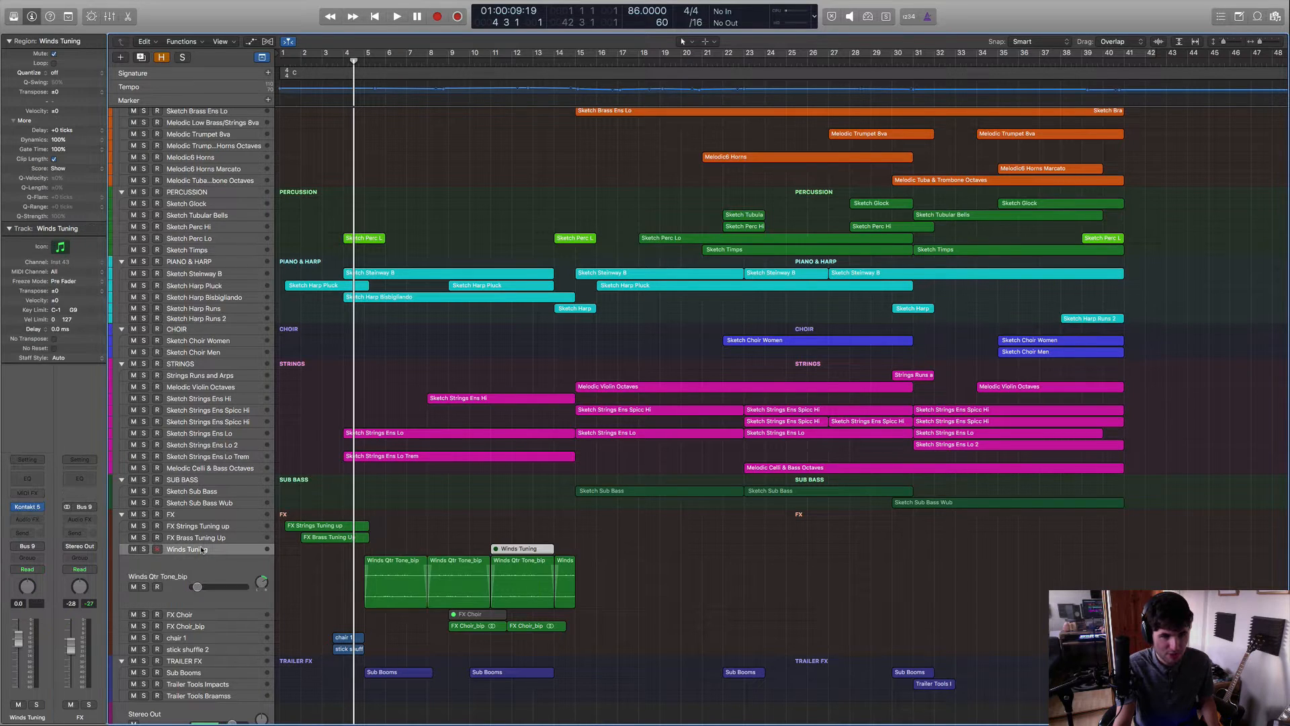
click(28, 507)
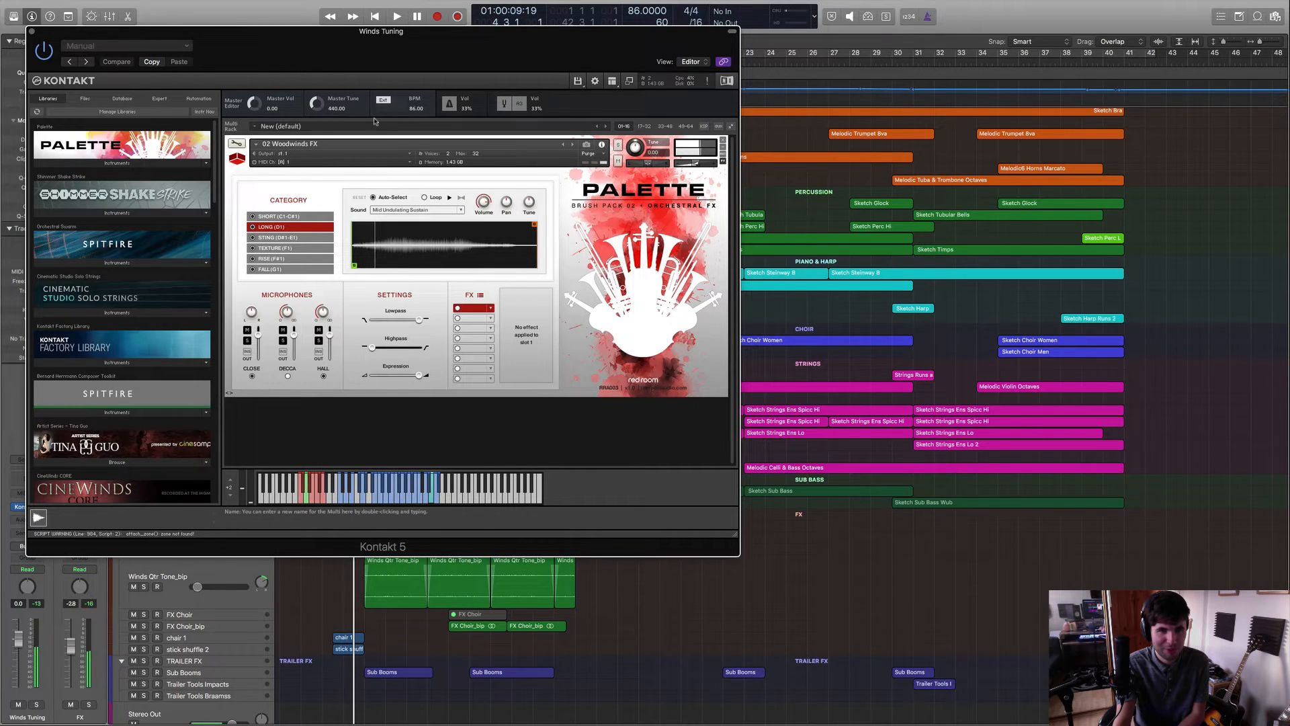
Move the Winds Tuning Kontakt window aside and close it.
drag(397, 38, 546, 43)
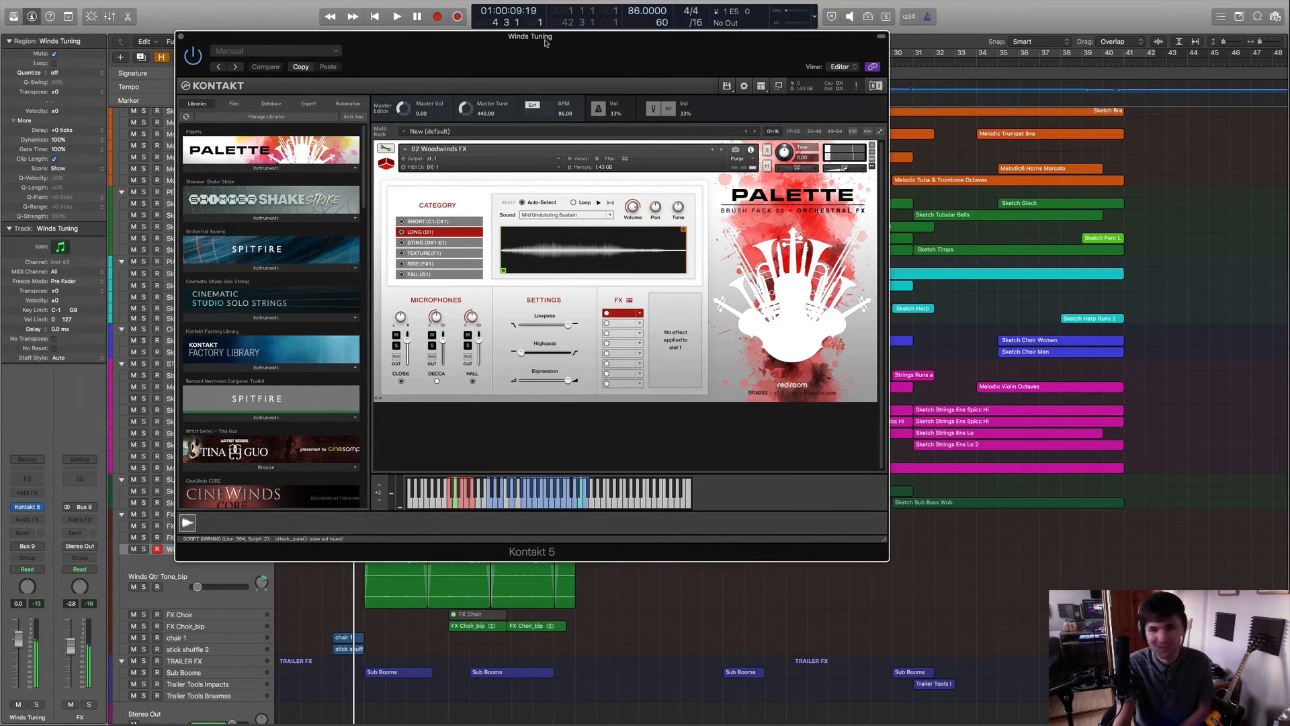
click(180, 37)
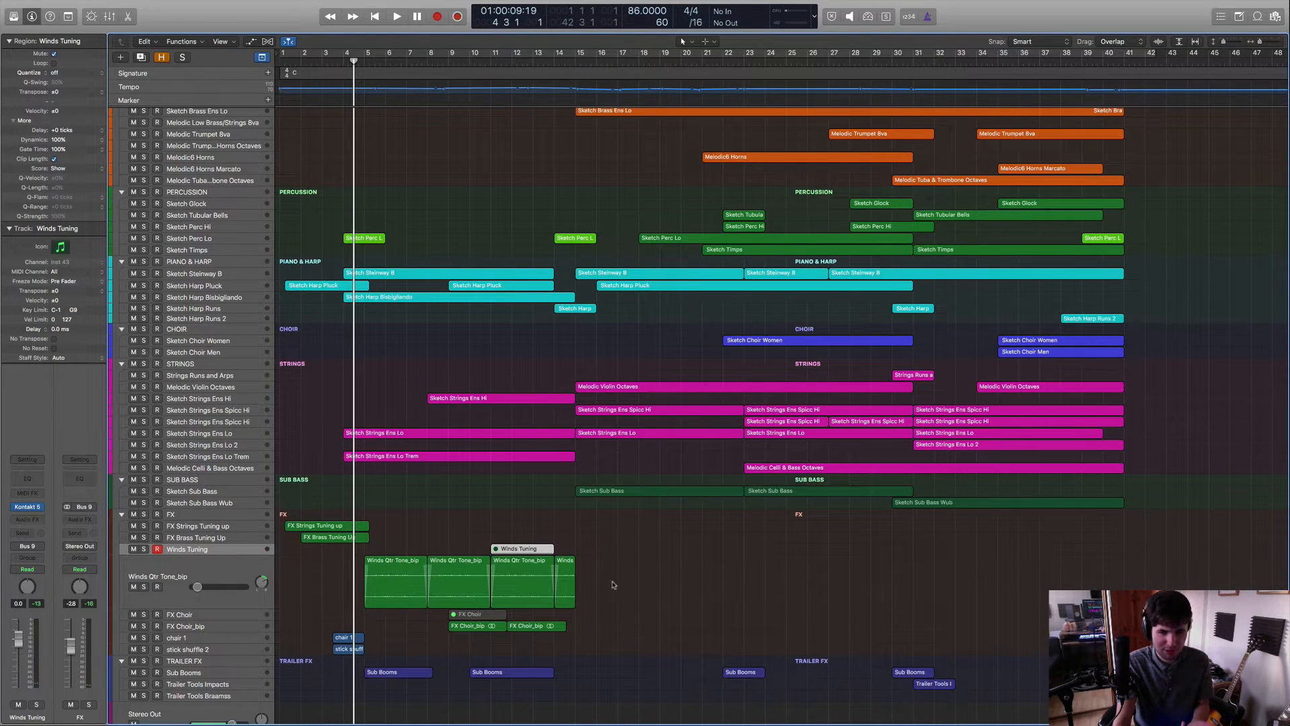
Select the Winds Qtr Tone_bip track and view its EchoBoy and Crystallizer effects.
drag(350, 575, 592, 590)
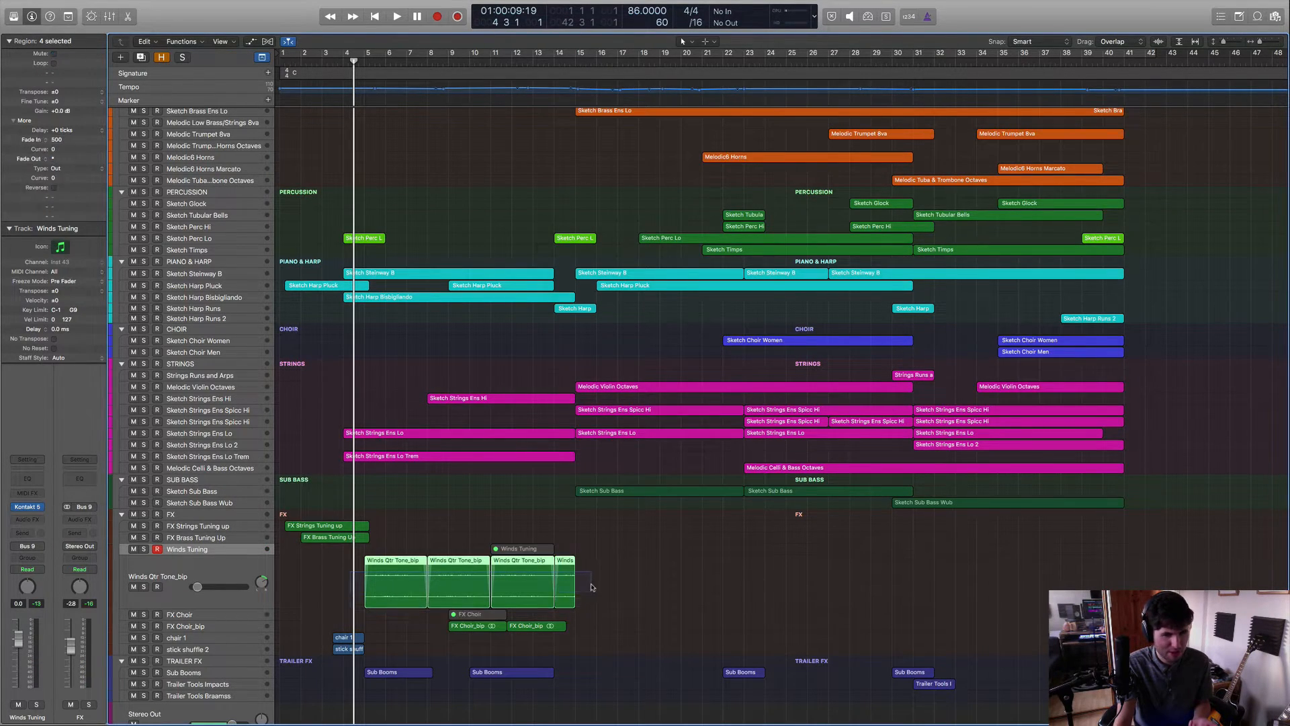
click(593, 586)
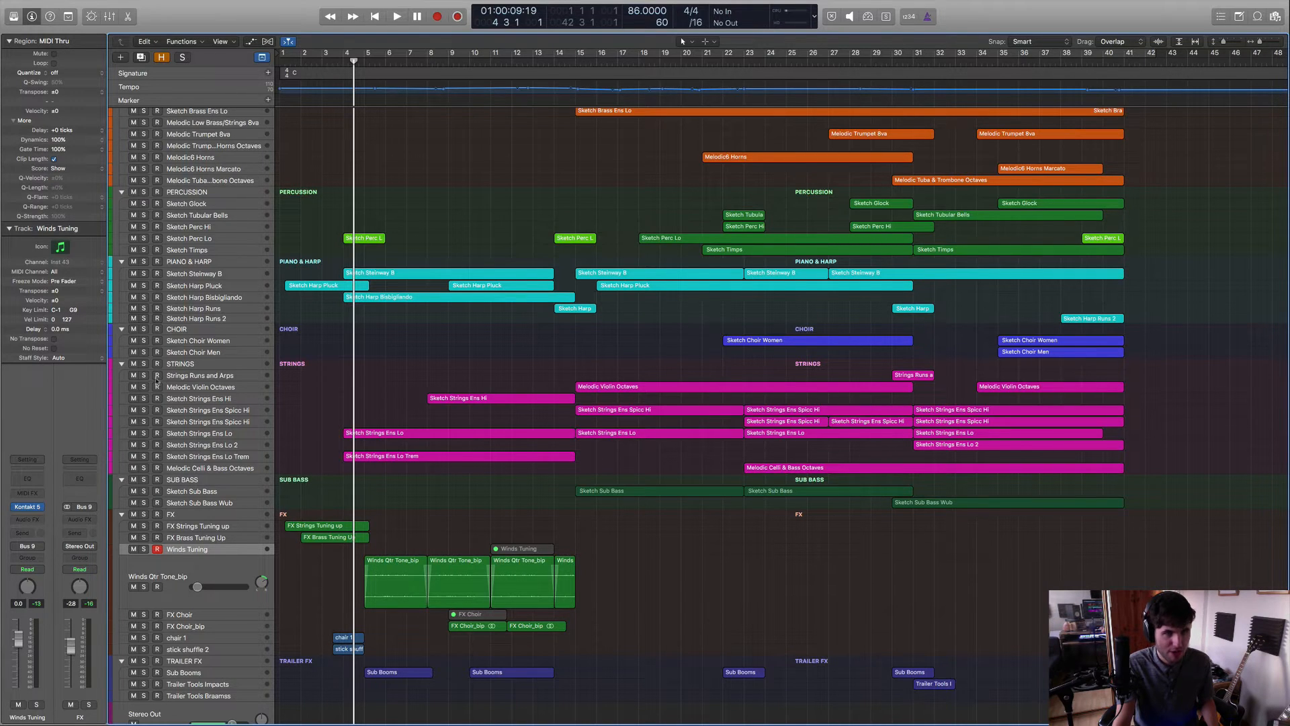
click(213, 573)
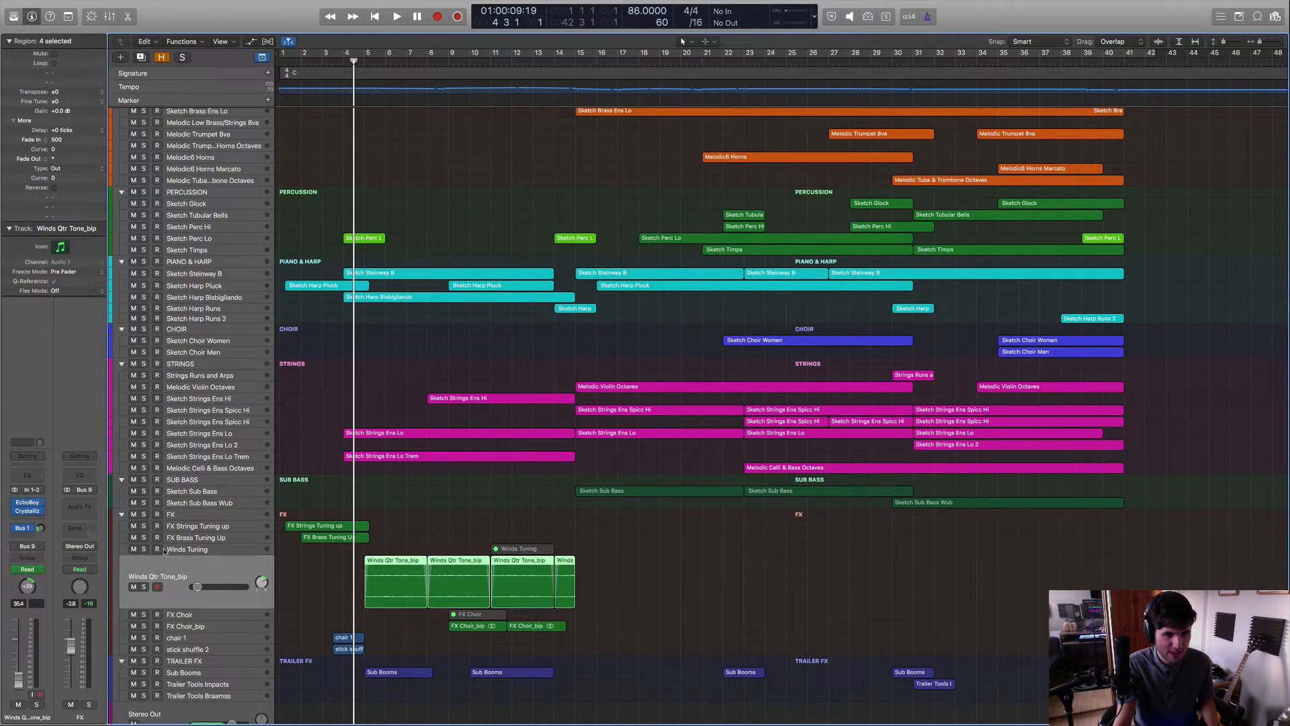
click(27, 503)
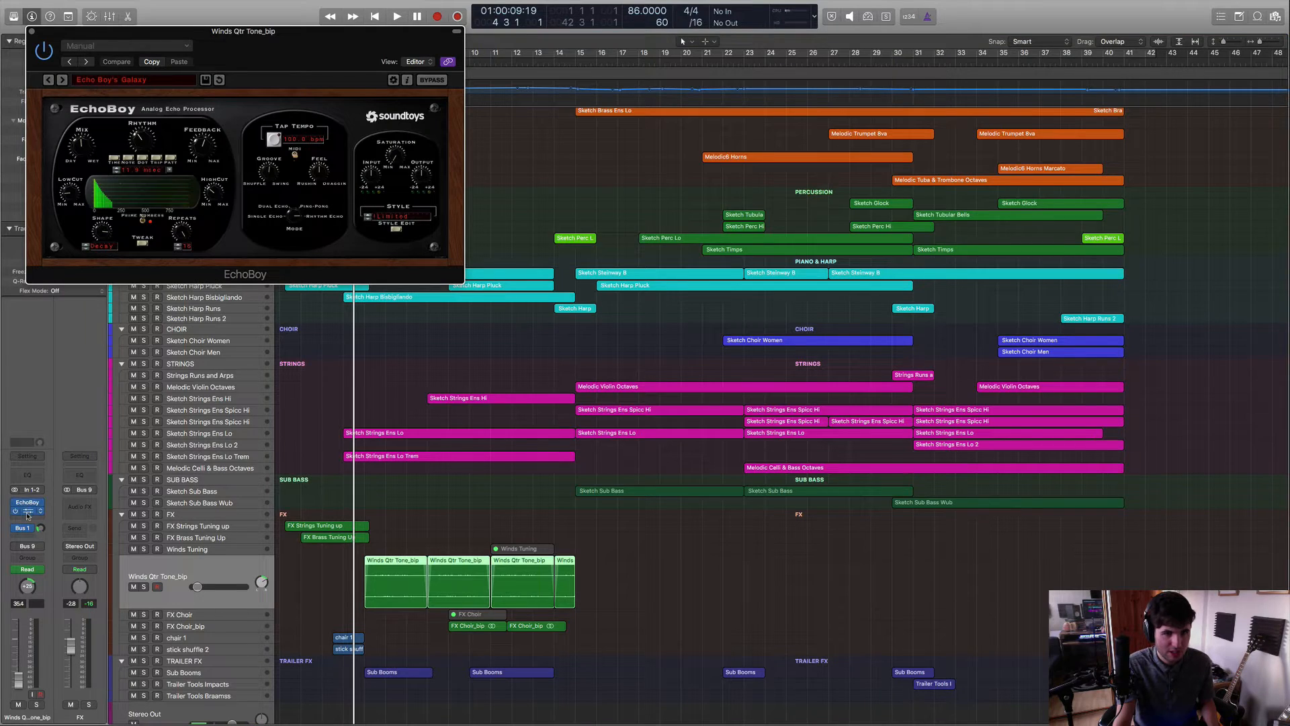
click(28, 510)
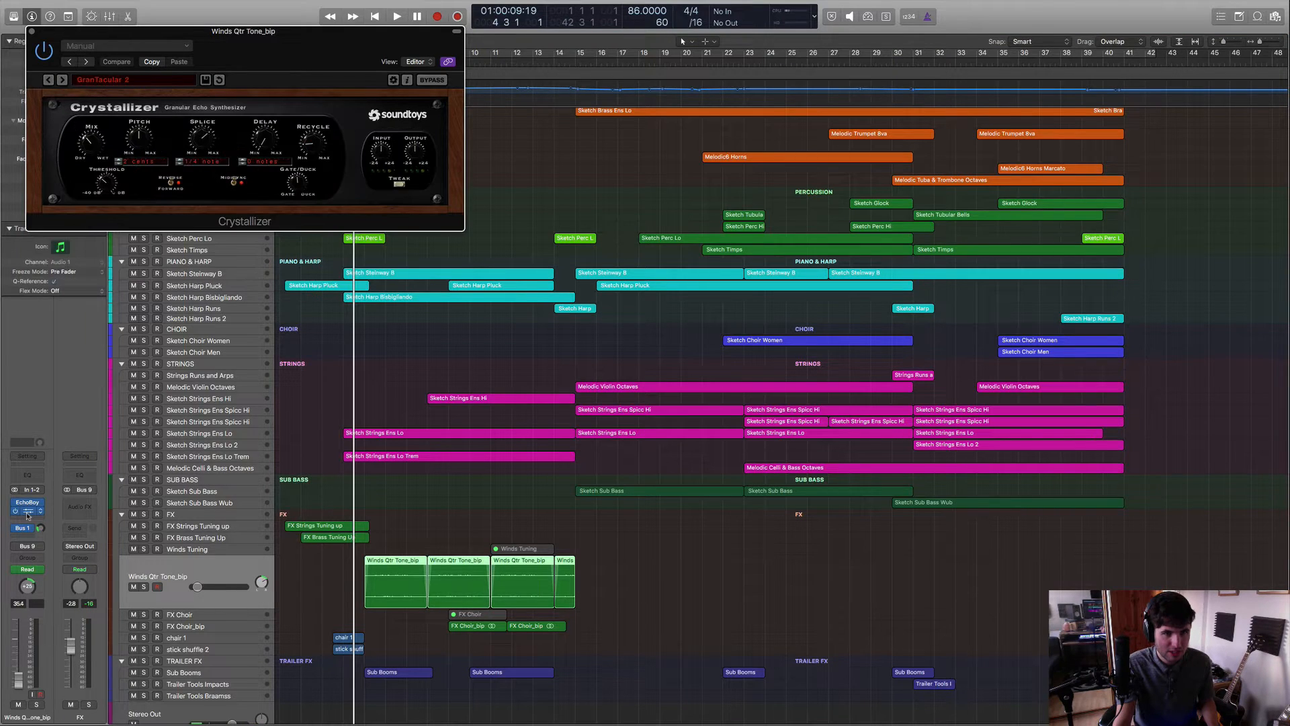
Solo the Winds Qtr Tone_bip track, play it from bar 4, stop in bar 9 and remove the solo.
click(145, 587)
key(space)
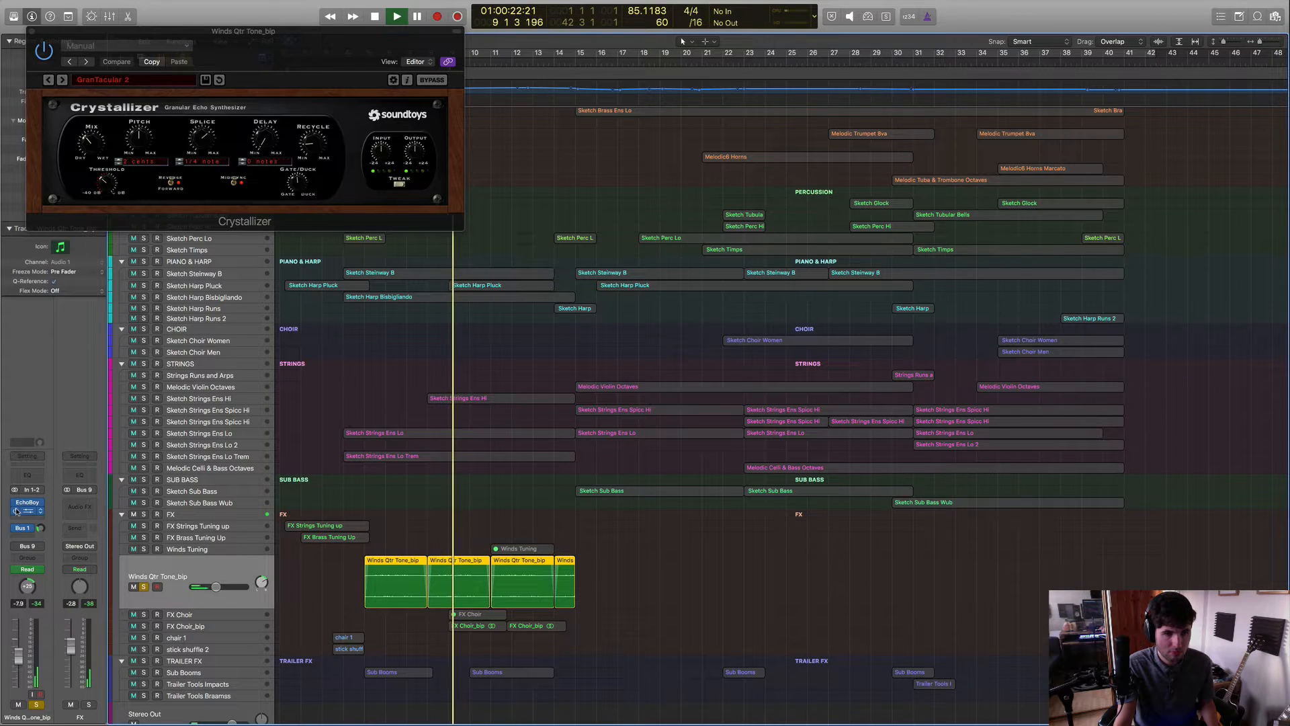
key(space)
click(144, 587)
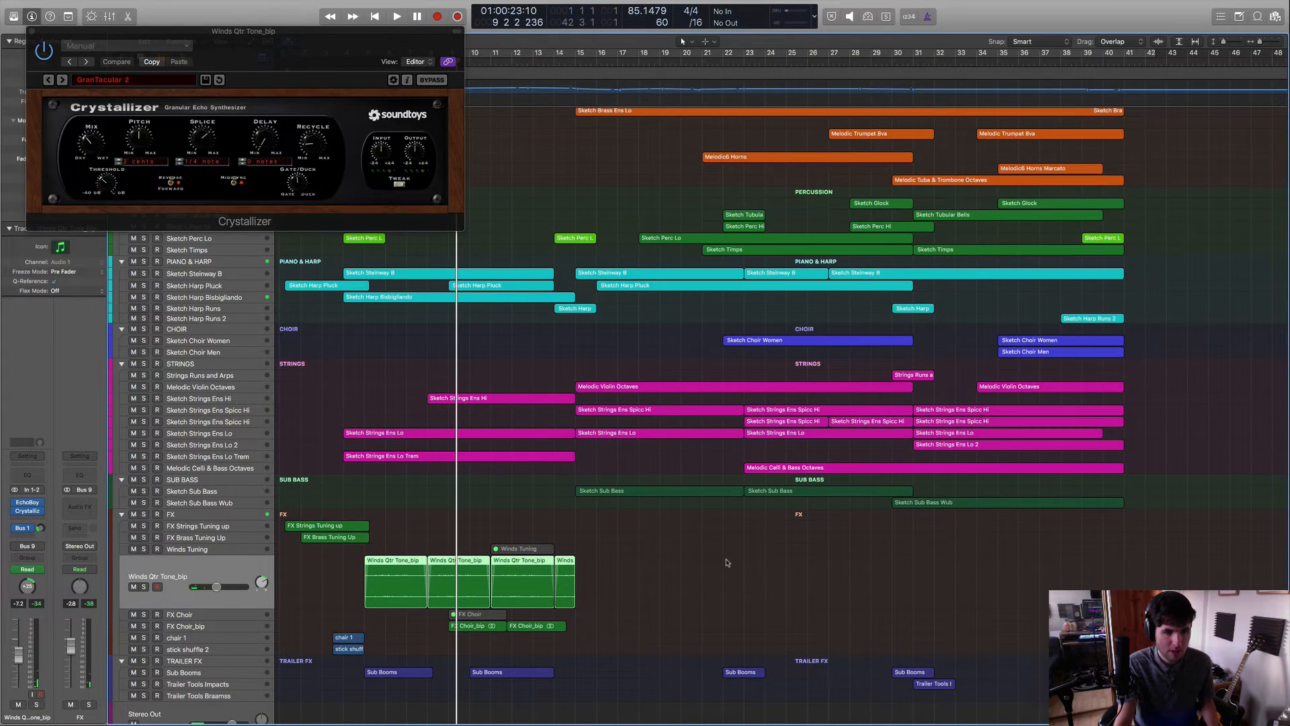
scroll(689, 544, up, 2)
click(638, 513)
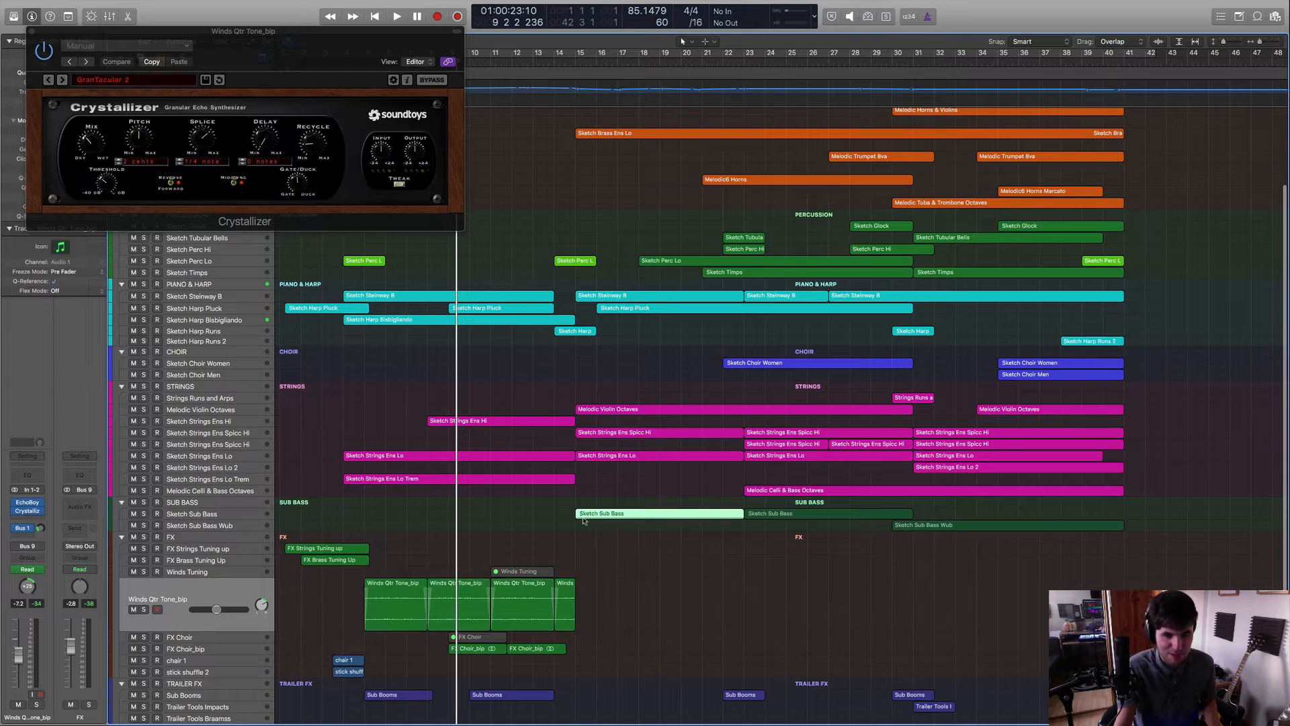
scroll(634, 549, down, 2)
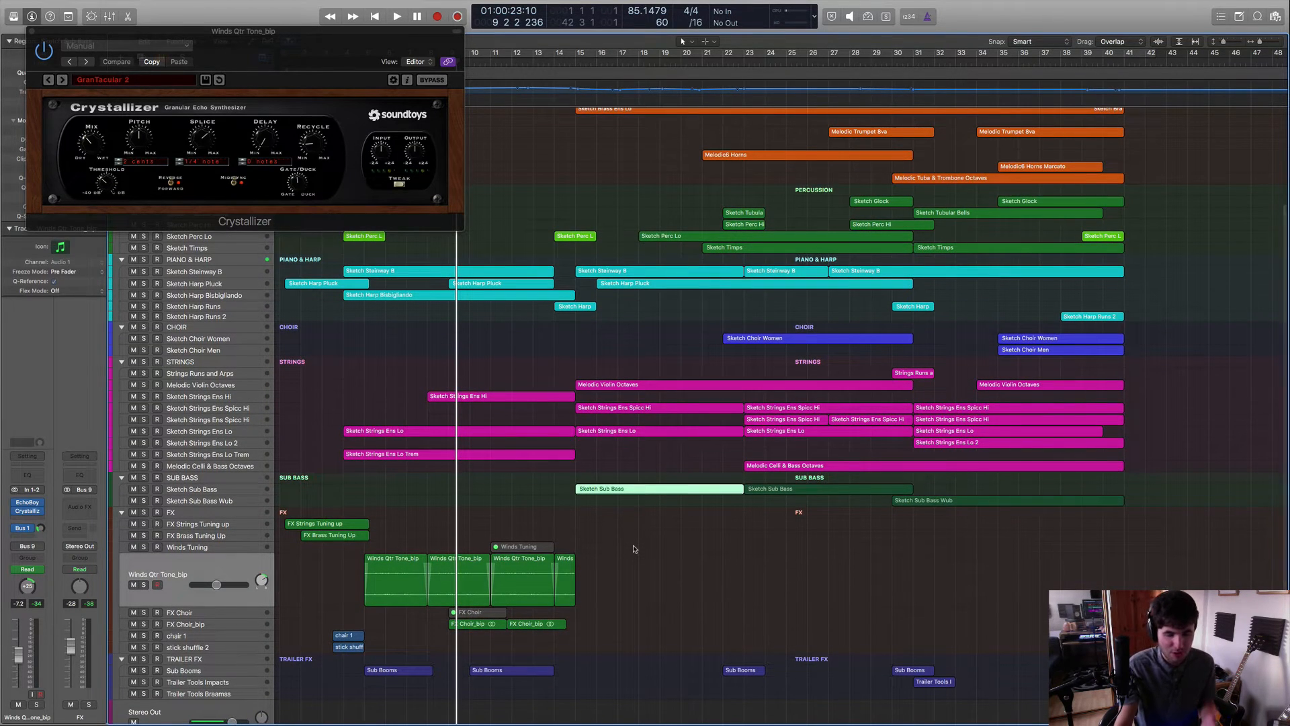
scroll(696, 572, down, 1)
scroll(696, 572, down, 2)
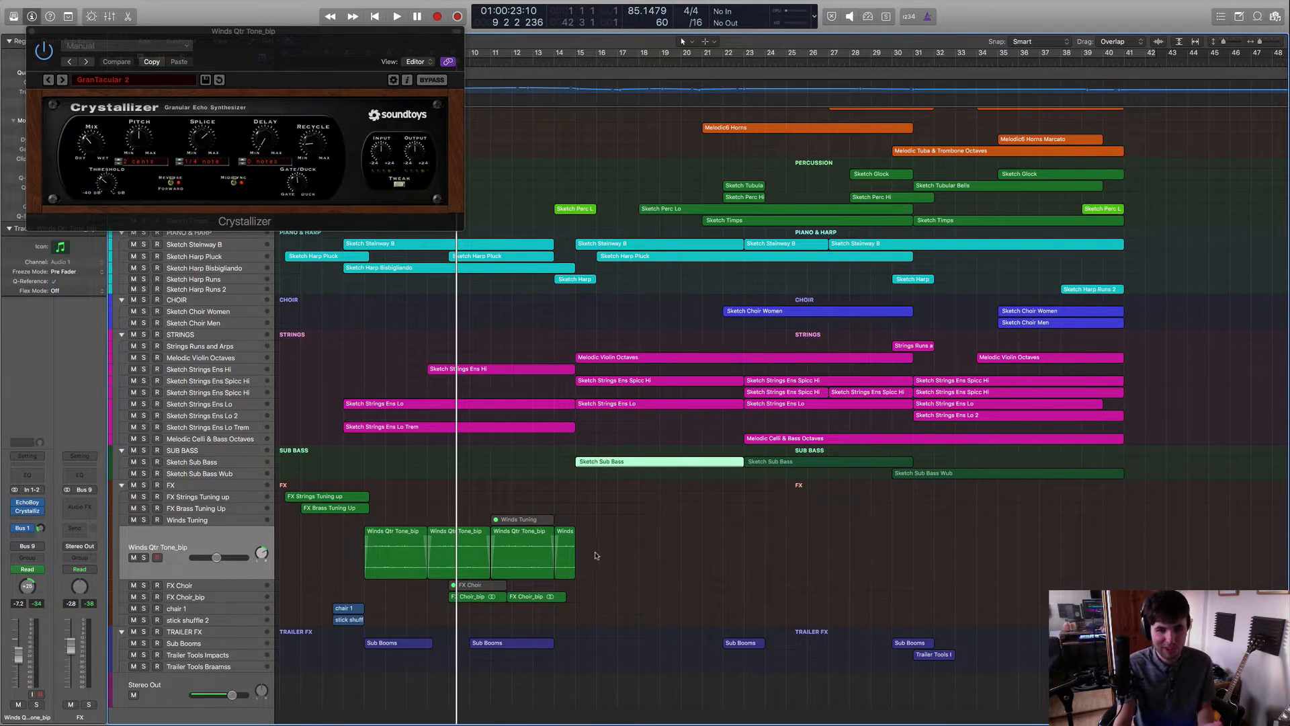
drag(595, 555, 470, 548)
click(678, 564)
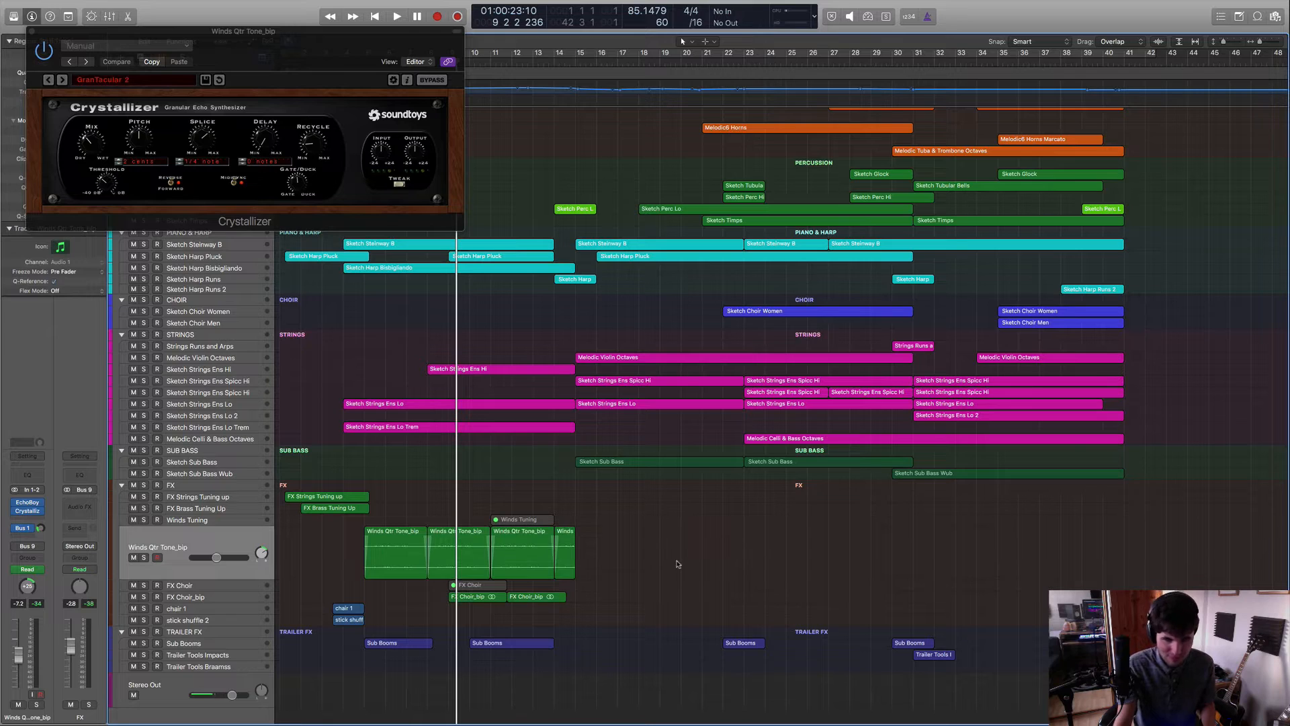
View the MicroShift effect on the FX Choir_bip track and close its window.
click(170, 598)
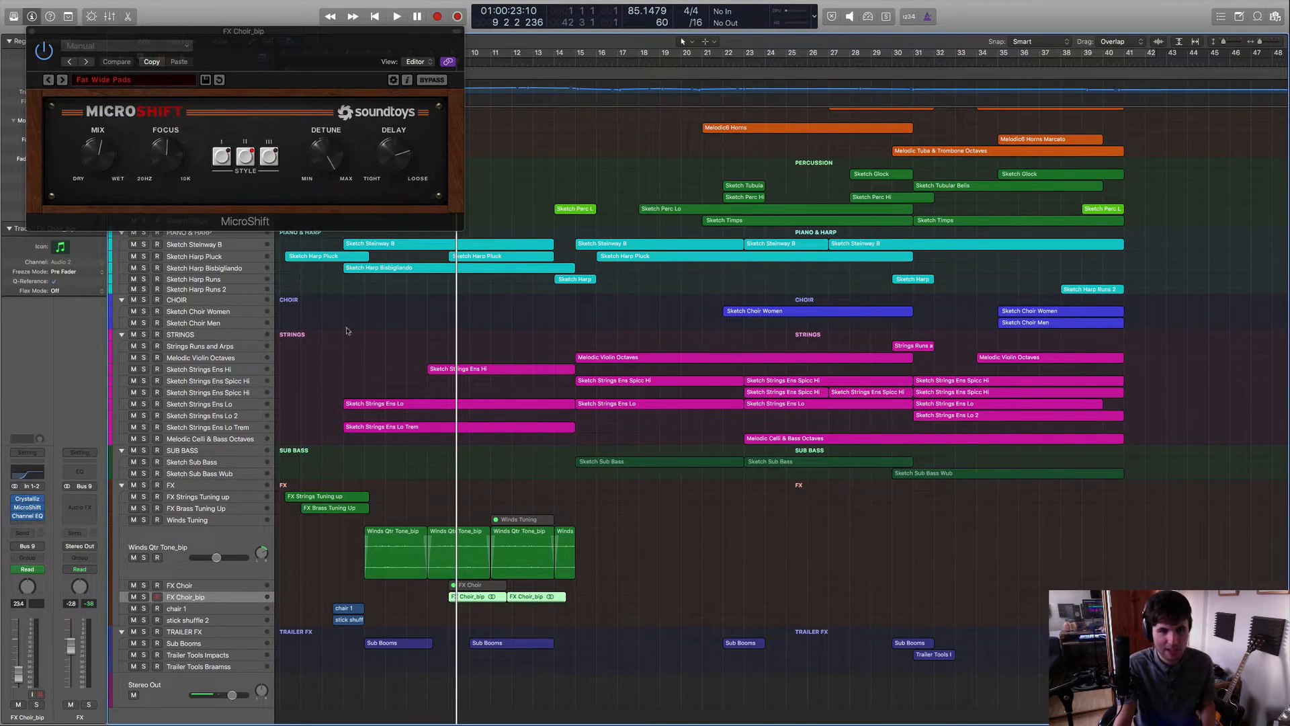
click(31, 33)
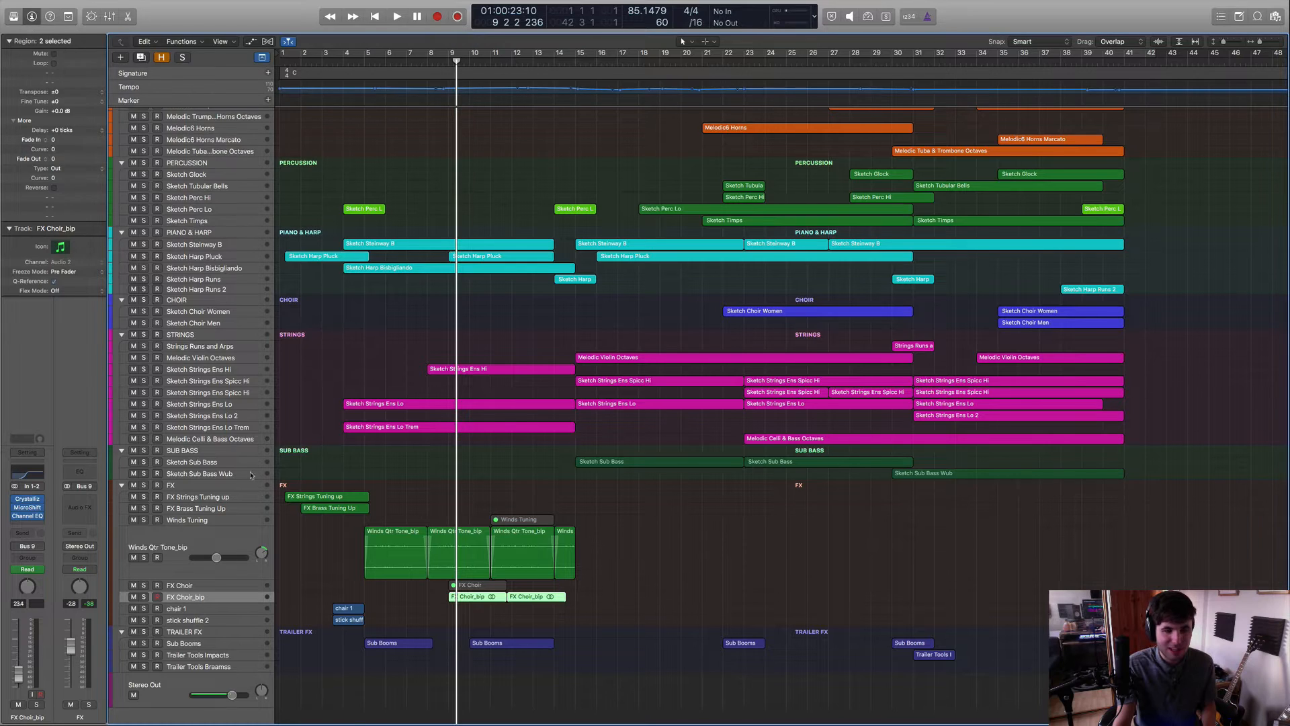
Open the FX Brass Tuning Up track's Kontakt instrument and load 05 Orchestral FX Builder from Palette's BP02 - Orchestral FX folder.
click(205, 509)
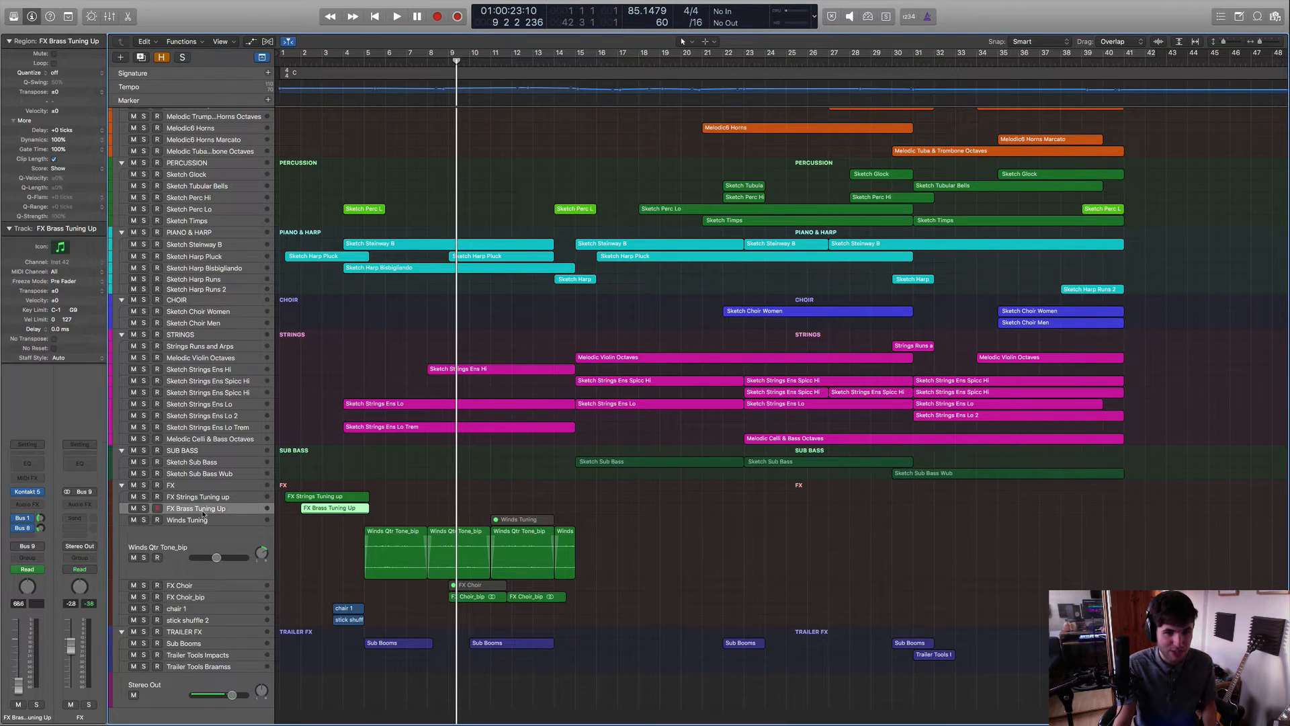
click(32, 491)
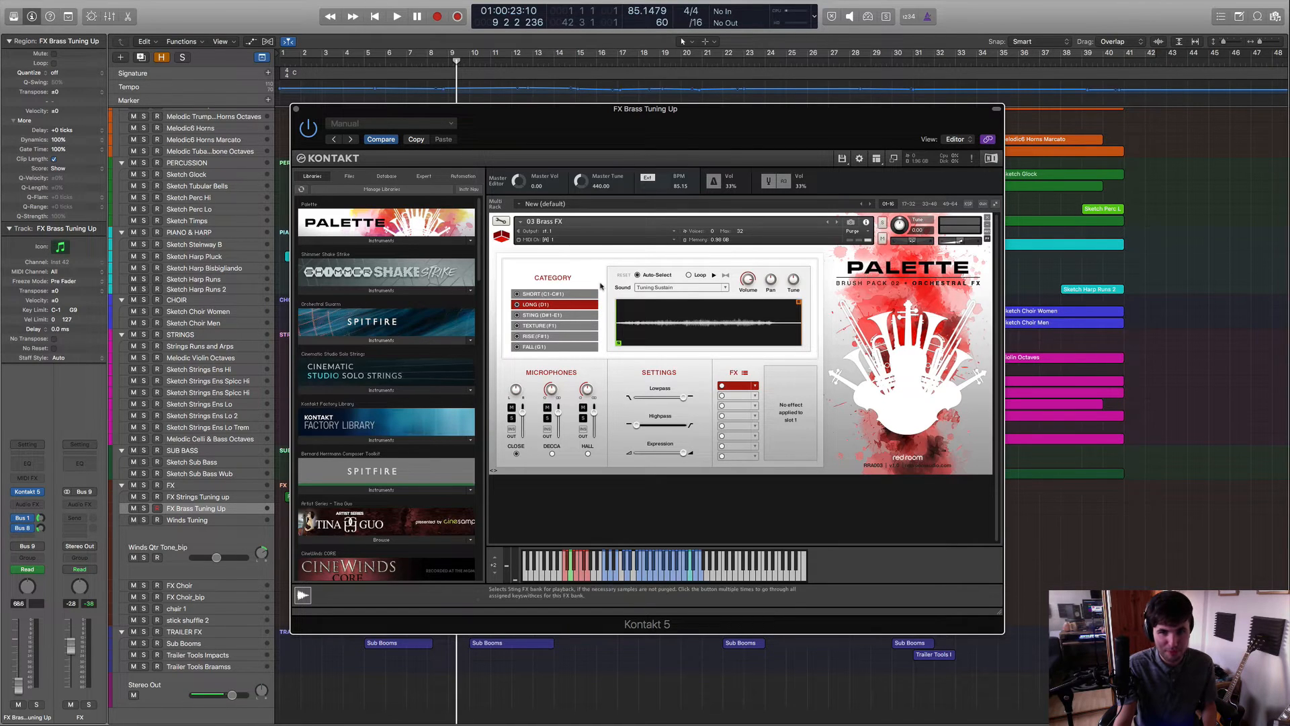
click(400, 236)
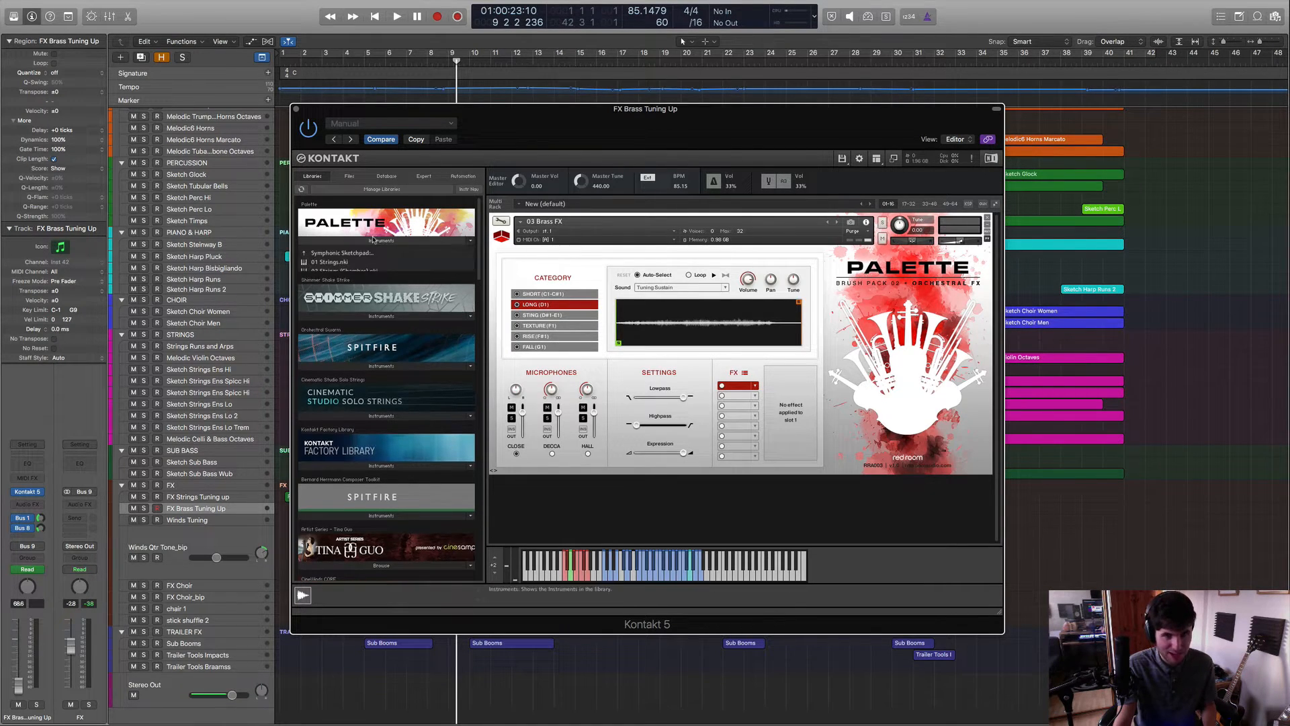
click(342, 253)
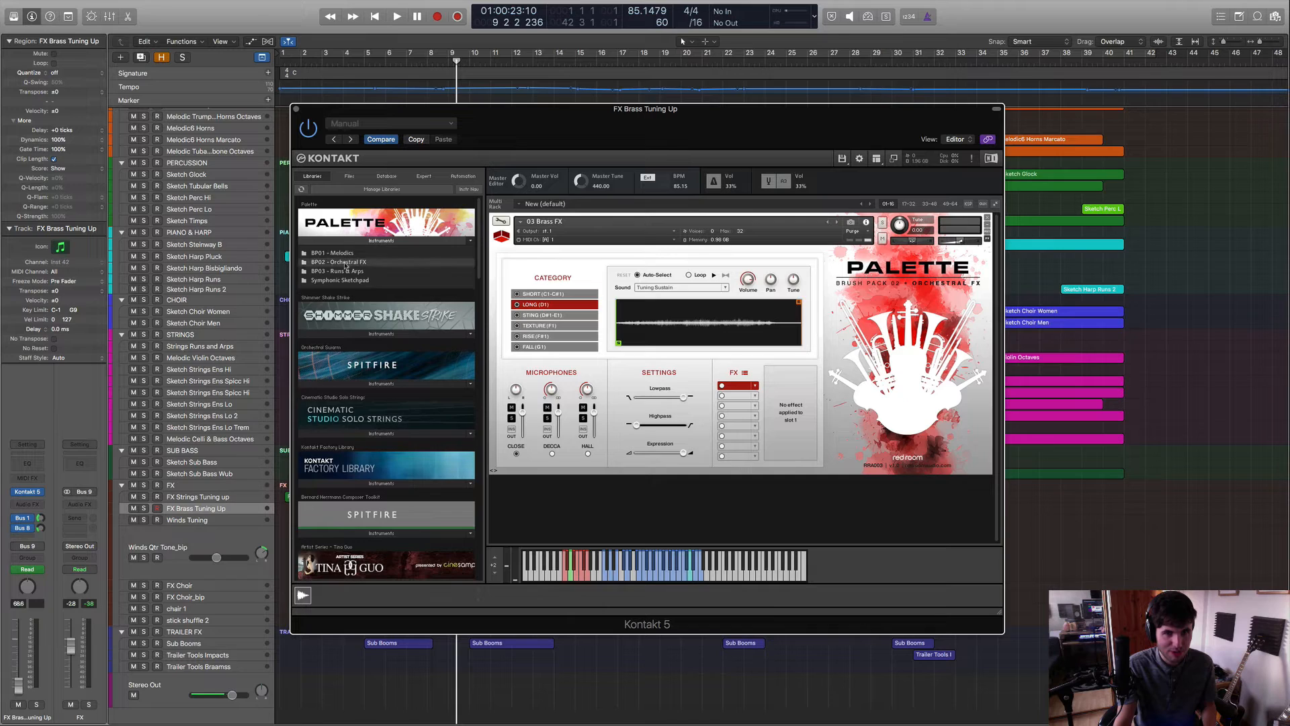
click(339, 262)
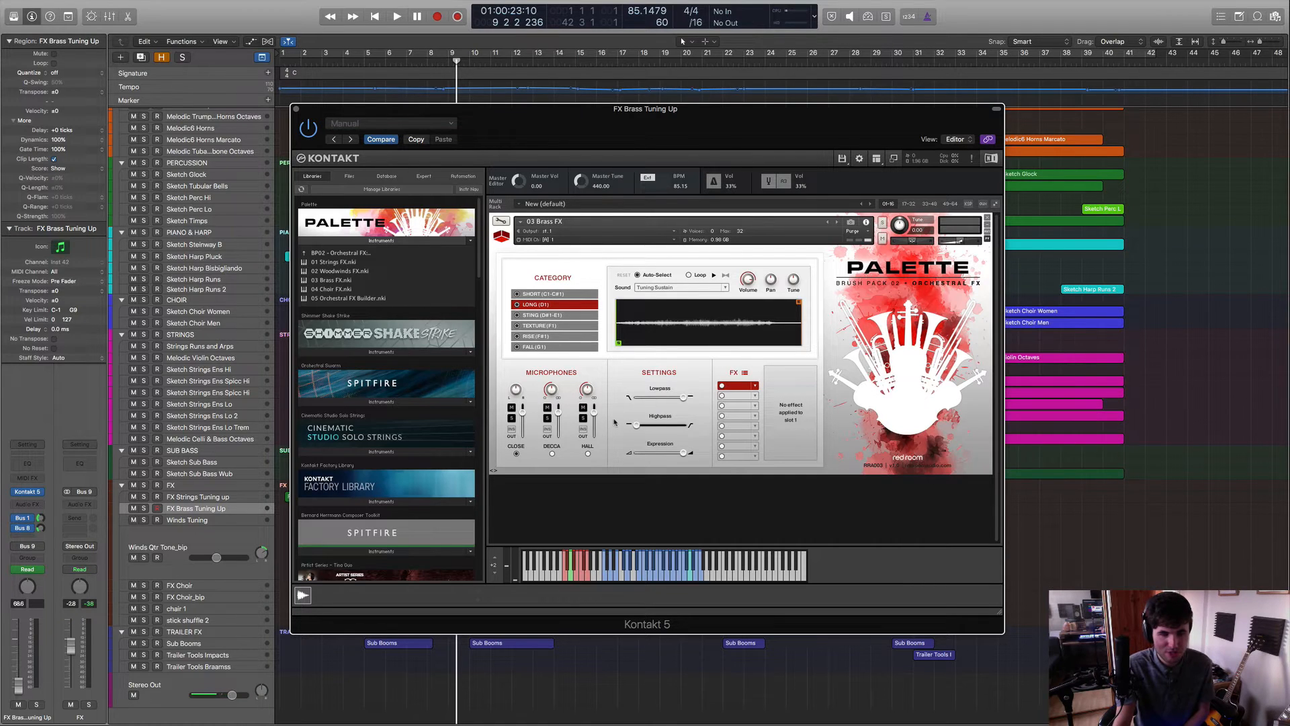
double_click(328, 299)
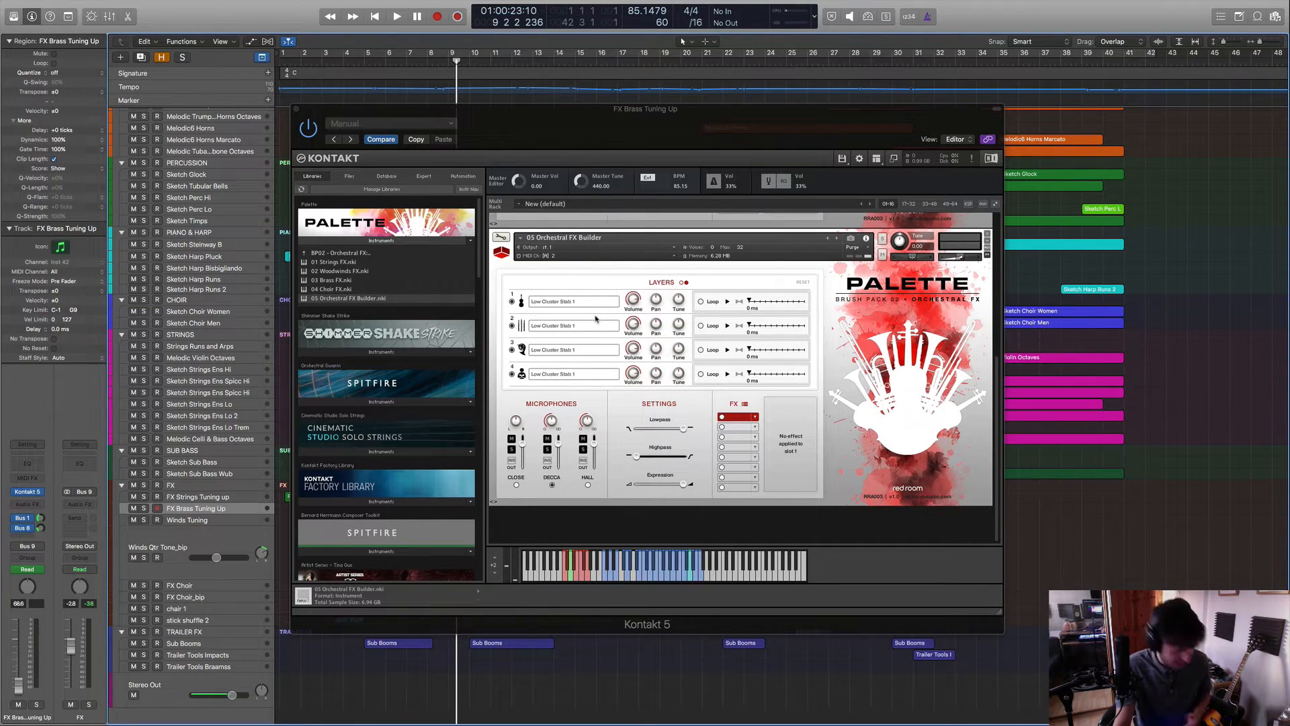
Try the bidirectional looping, reverse playback and loop switches of layer 4 in Orchestral FX Builder, and reset the layers.
click(740, 378)
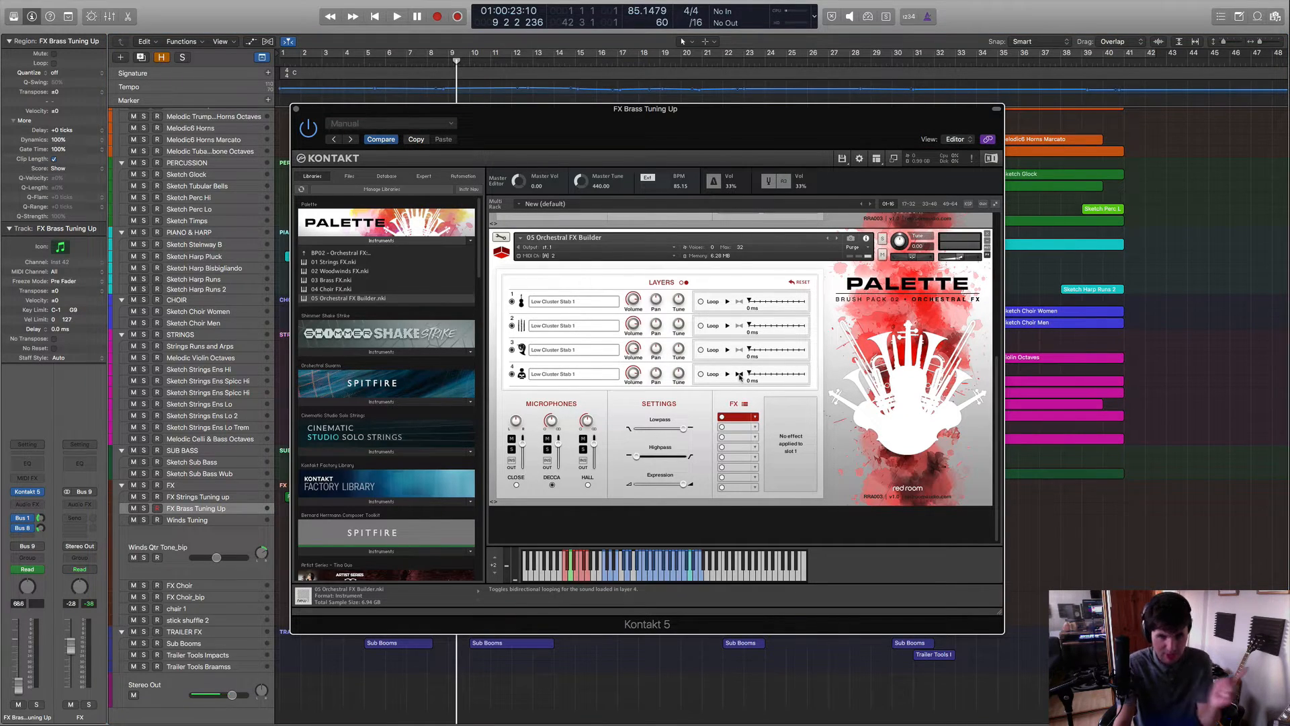
click(740, 377)
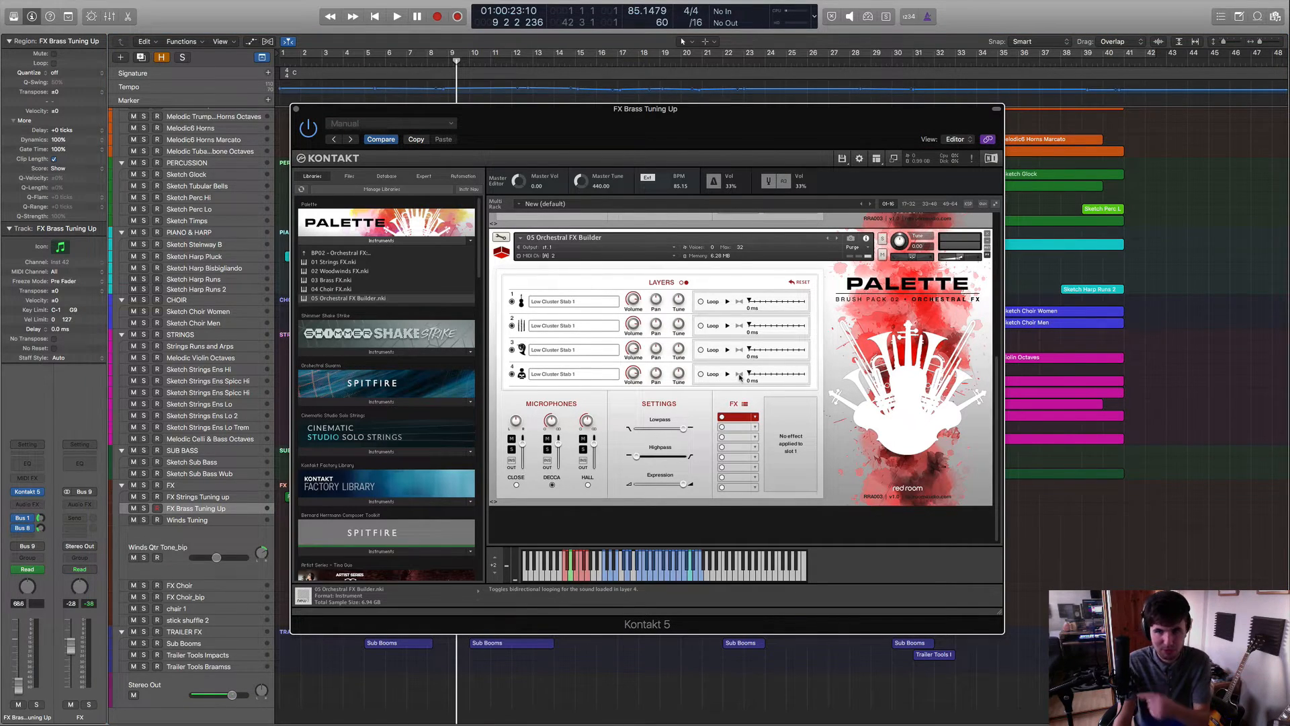
click(727, 376)
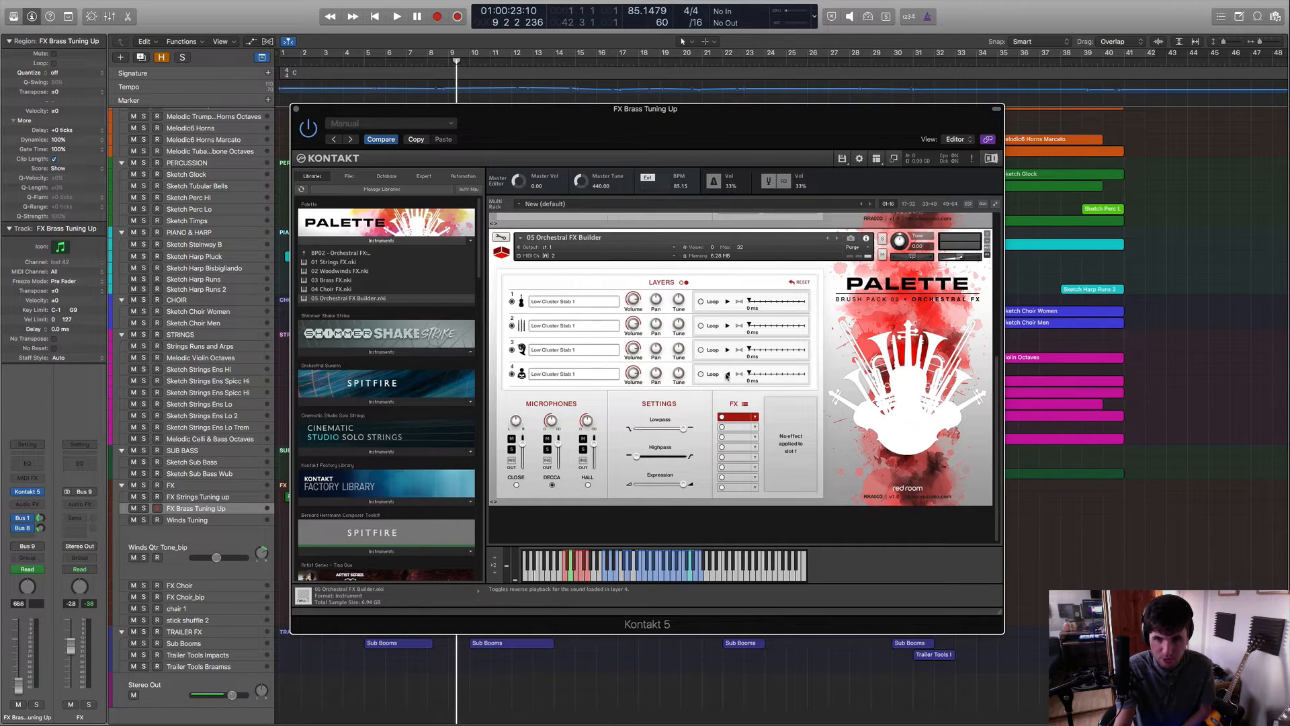
click(701, 376)
click(801, 282)
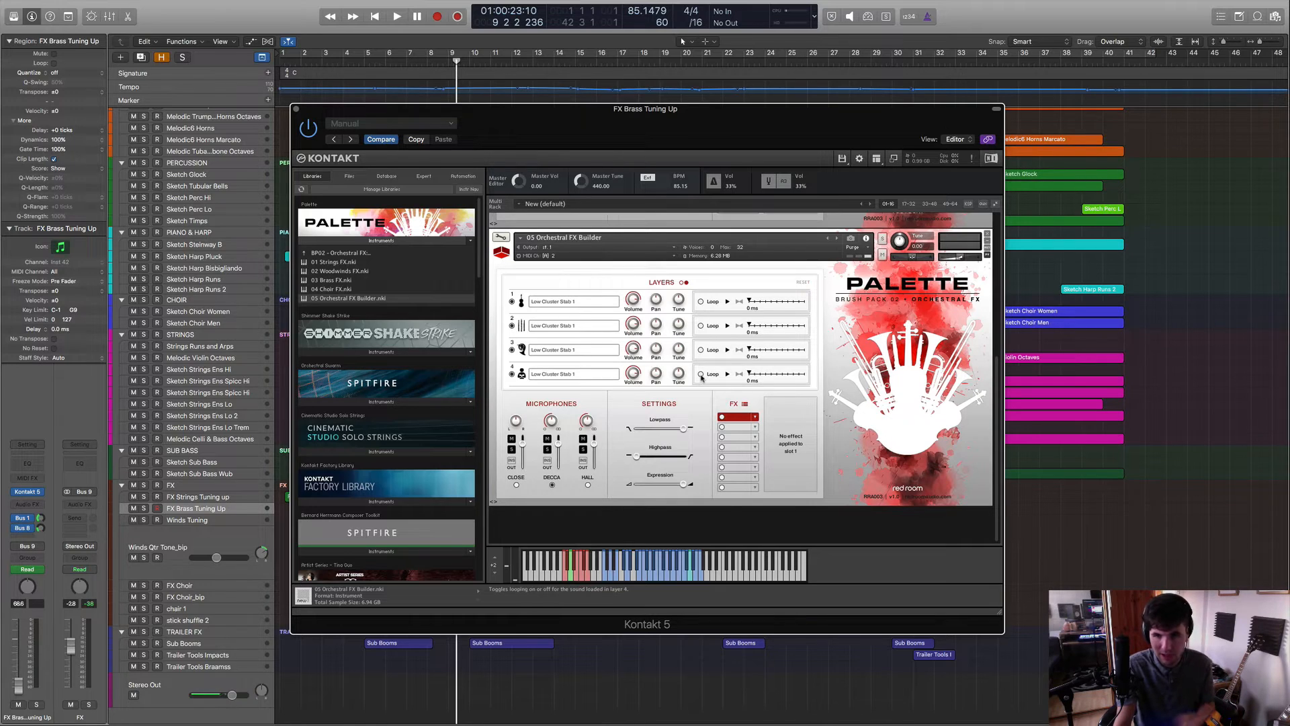
Load the Equalizer in the first FX slot and the Feedback Compressor in the second slot of Orchestral FX Builder.
click(752, 422)
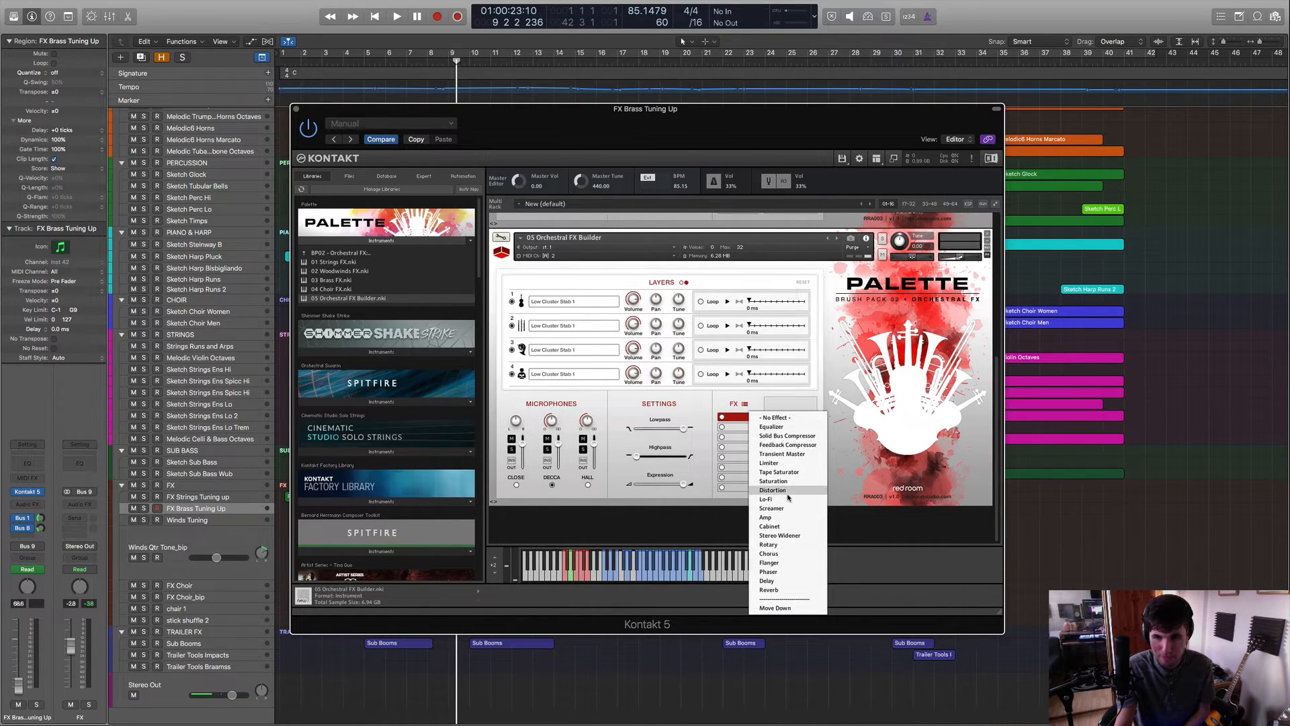
click(864, 412)
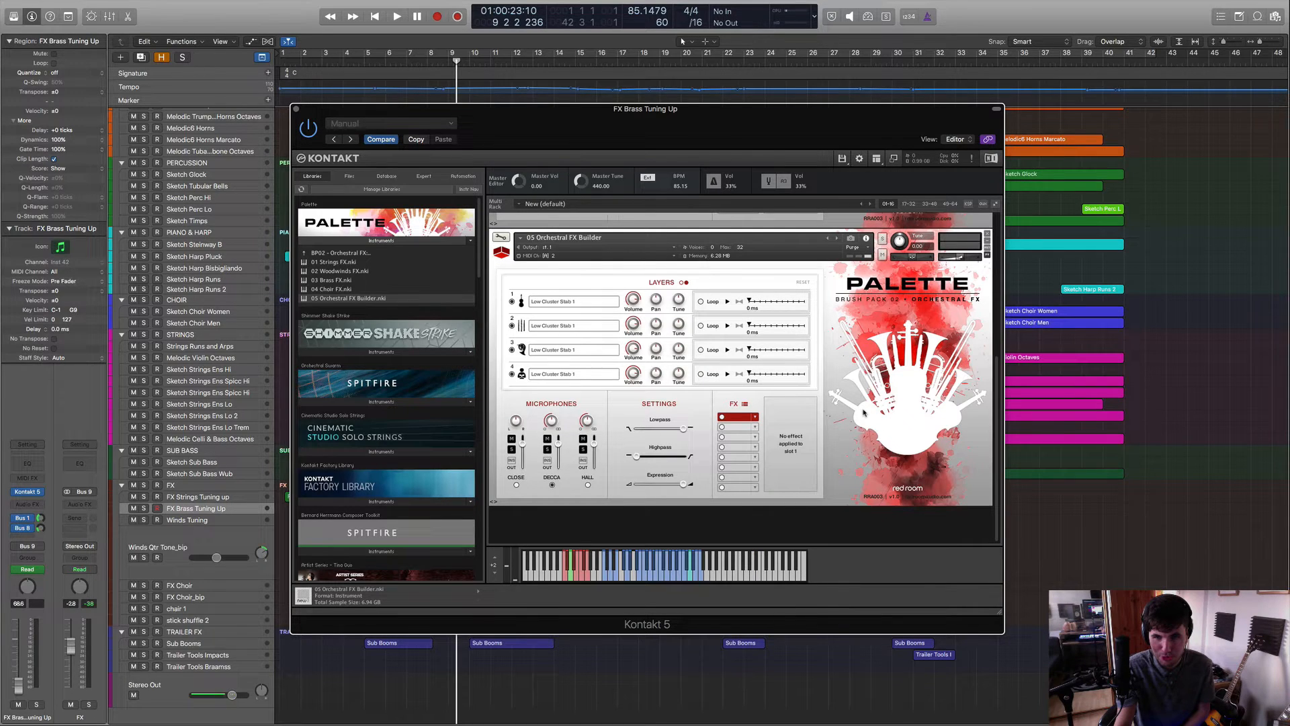
click(756, 416)
click(760, 428)
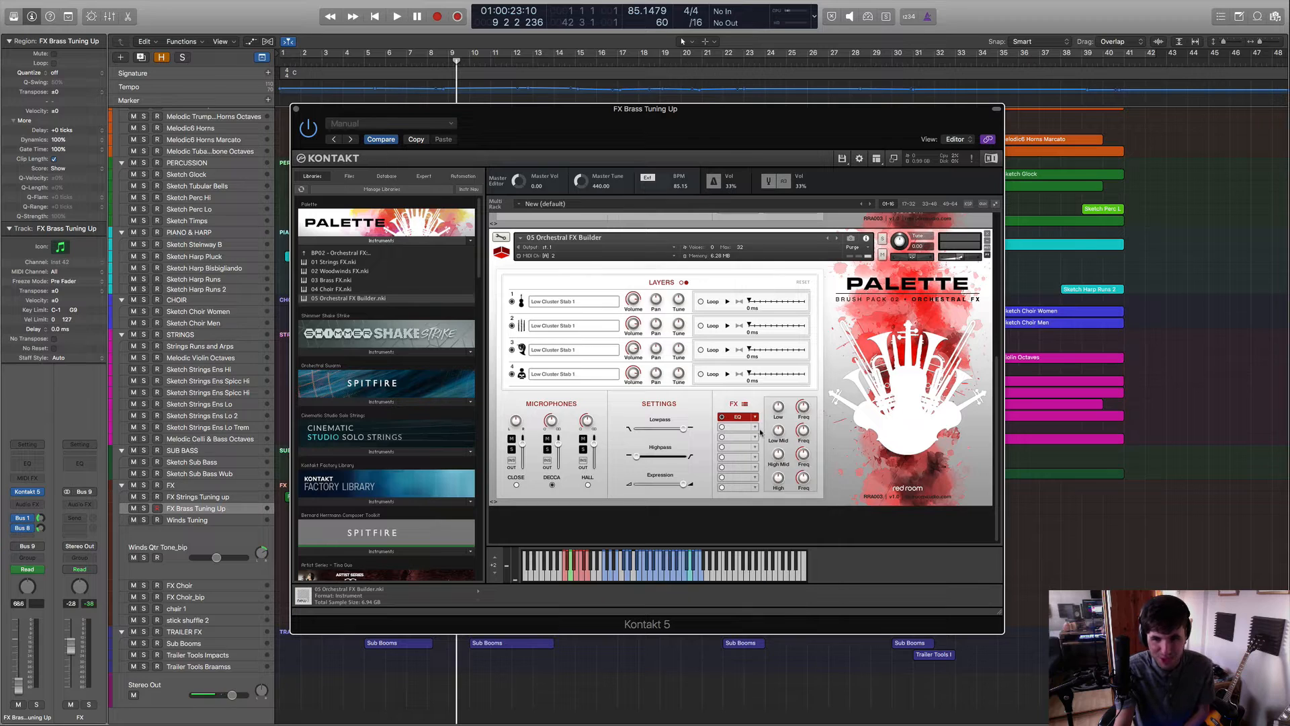
click(755, 427)
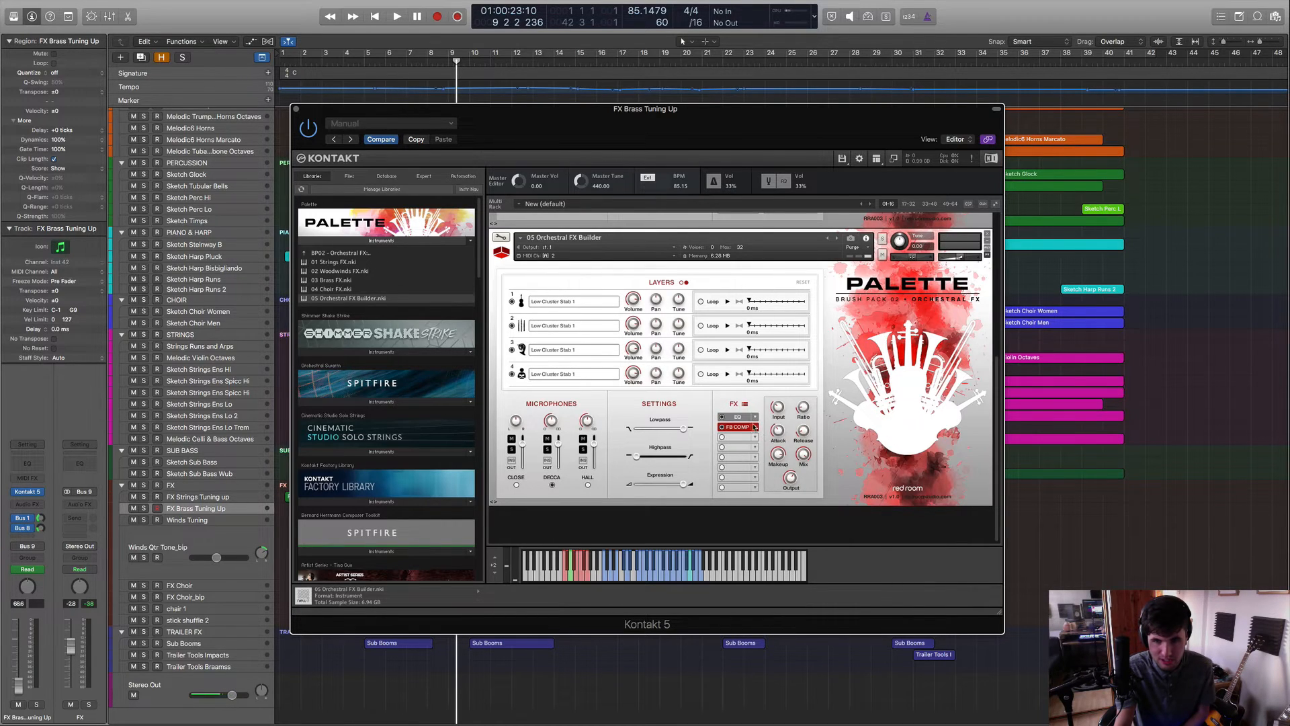
Switch between the EQ and Feedback Compressor slots to examine the controls of each effect.
click(738, 417)
click(738, 427)
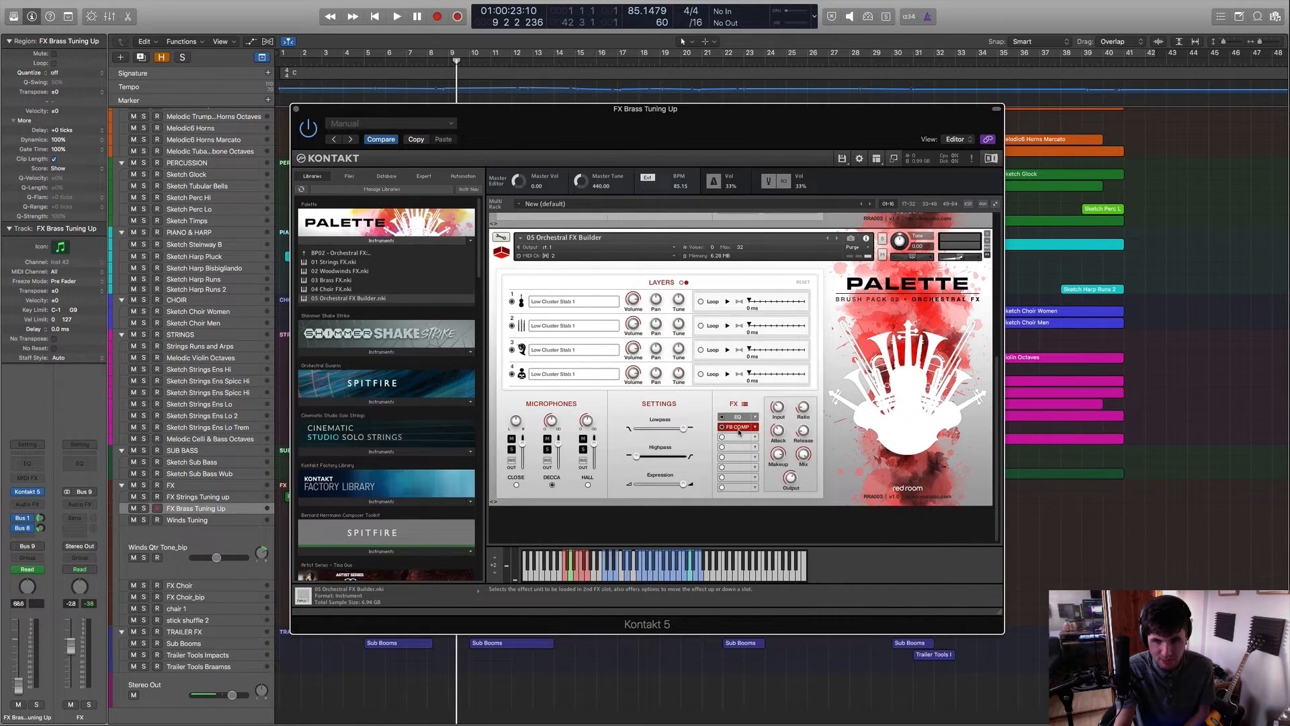
click(738, 417)
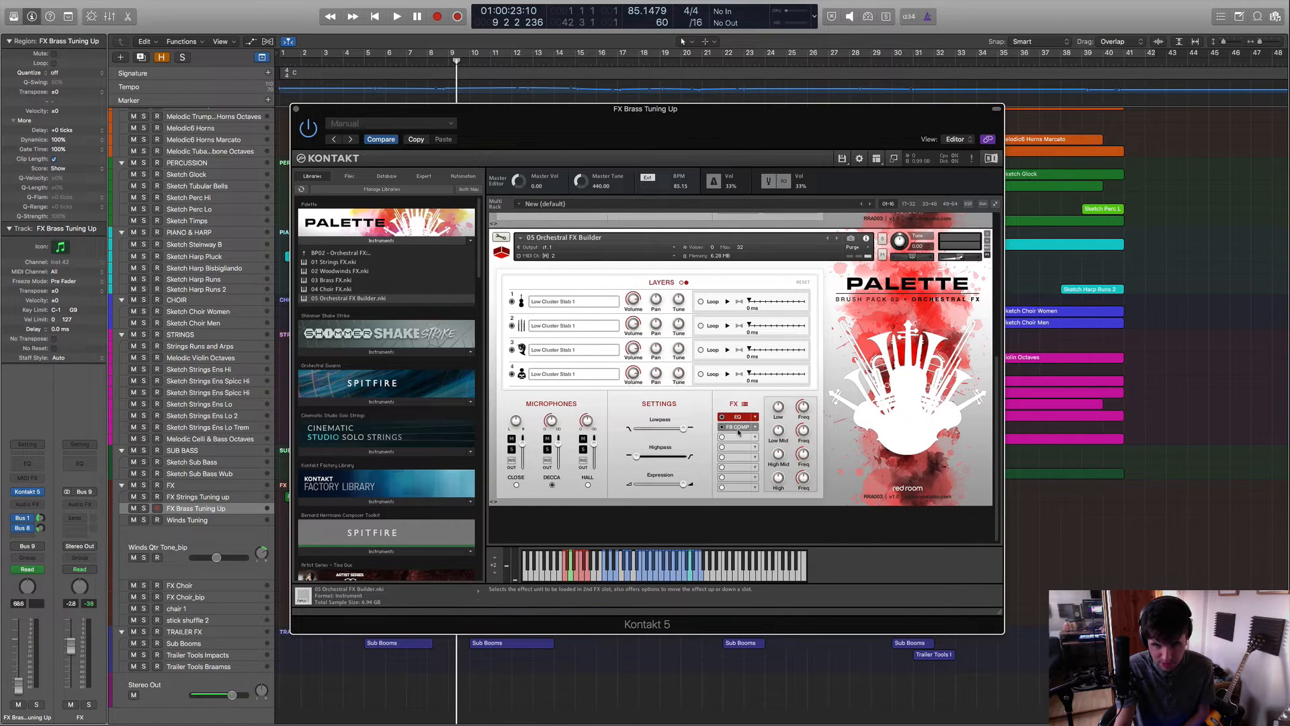
click(738, 428)
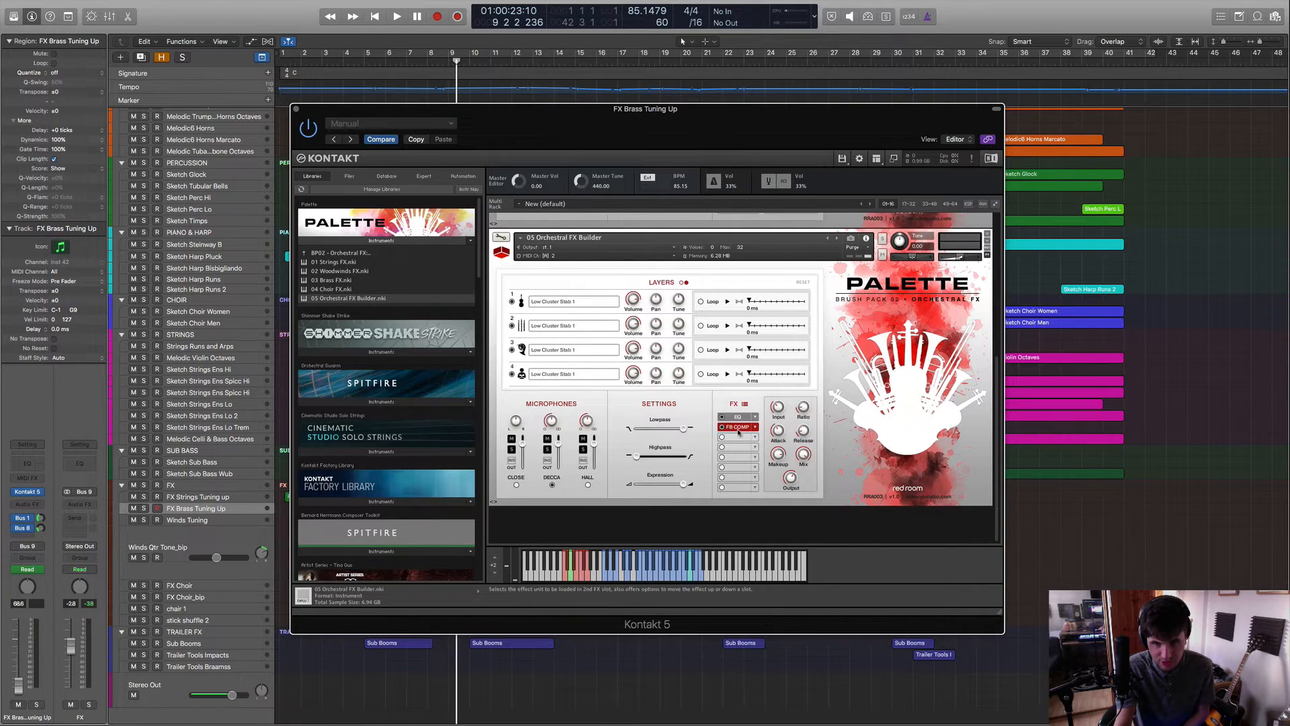
click(755, 442)
click(697, 444)
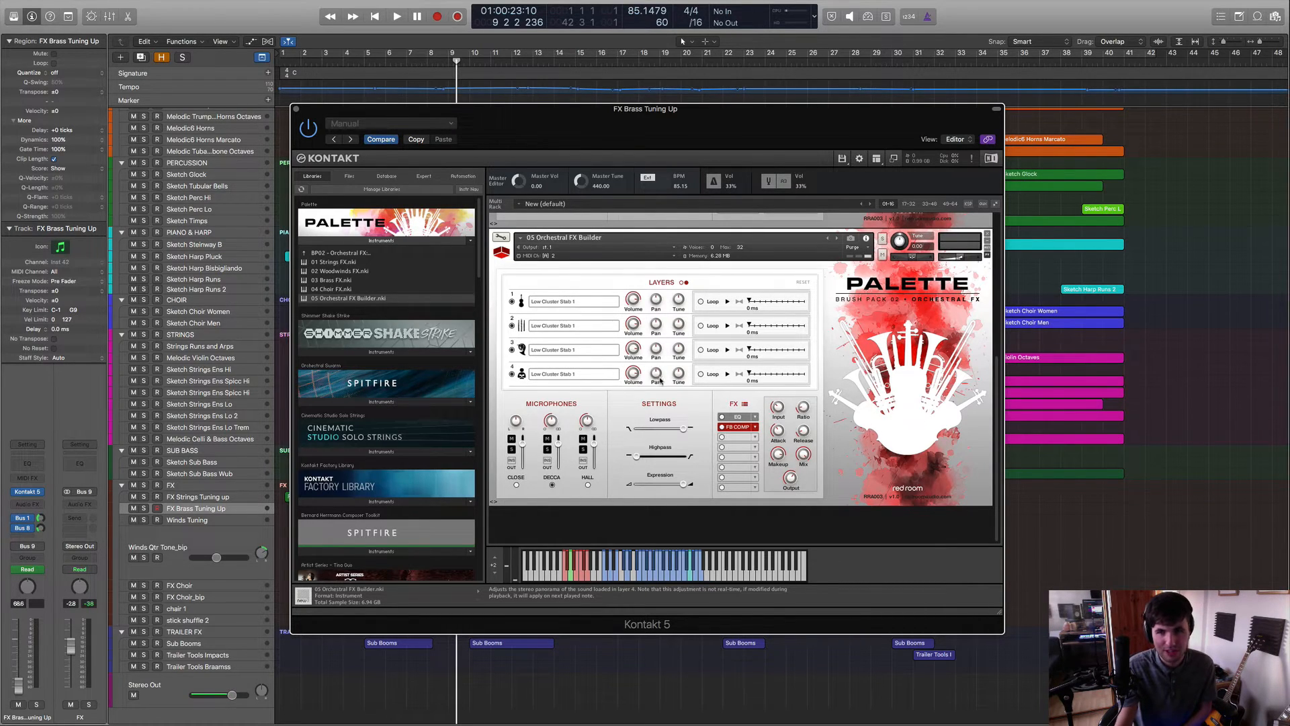
scroll(710, 441, up, 1)
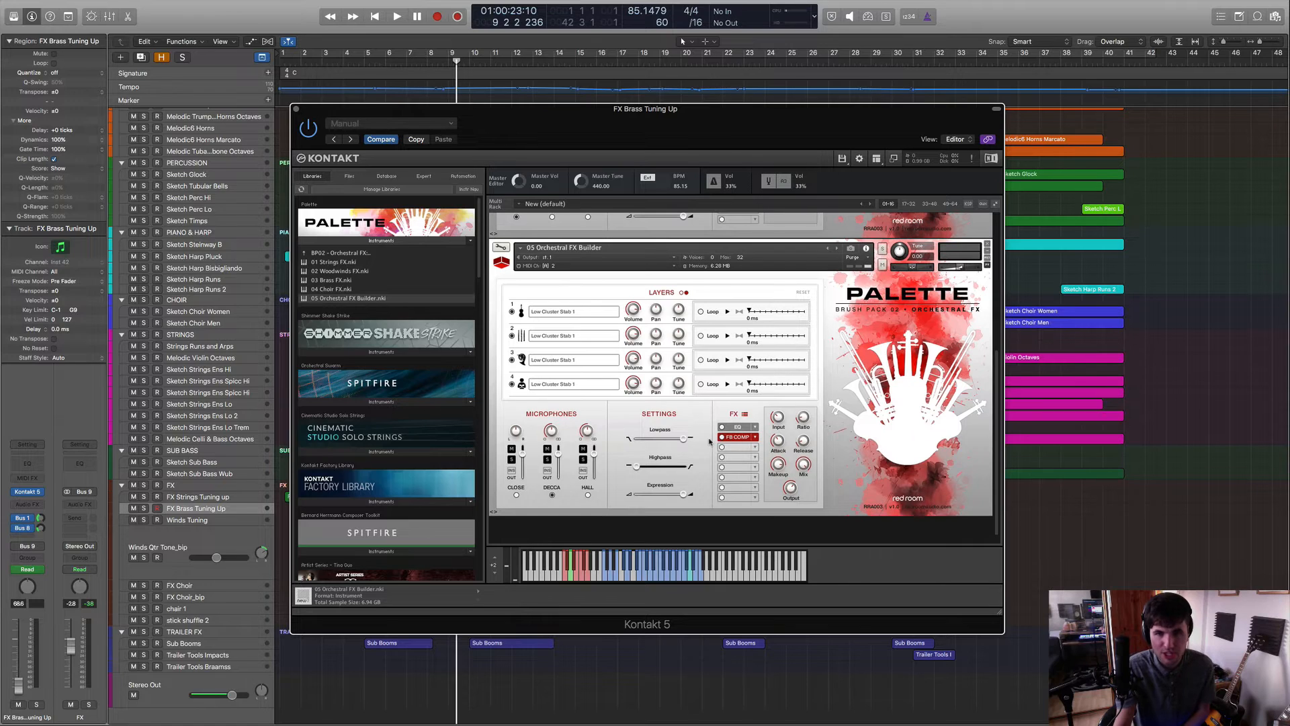
scroll(710, 379, up, 5)
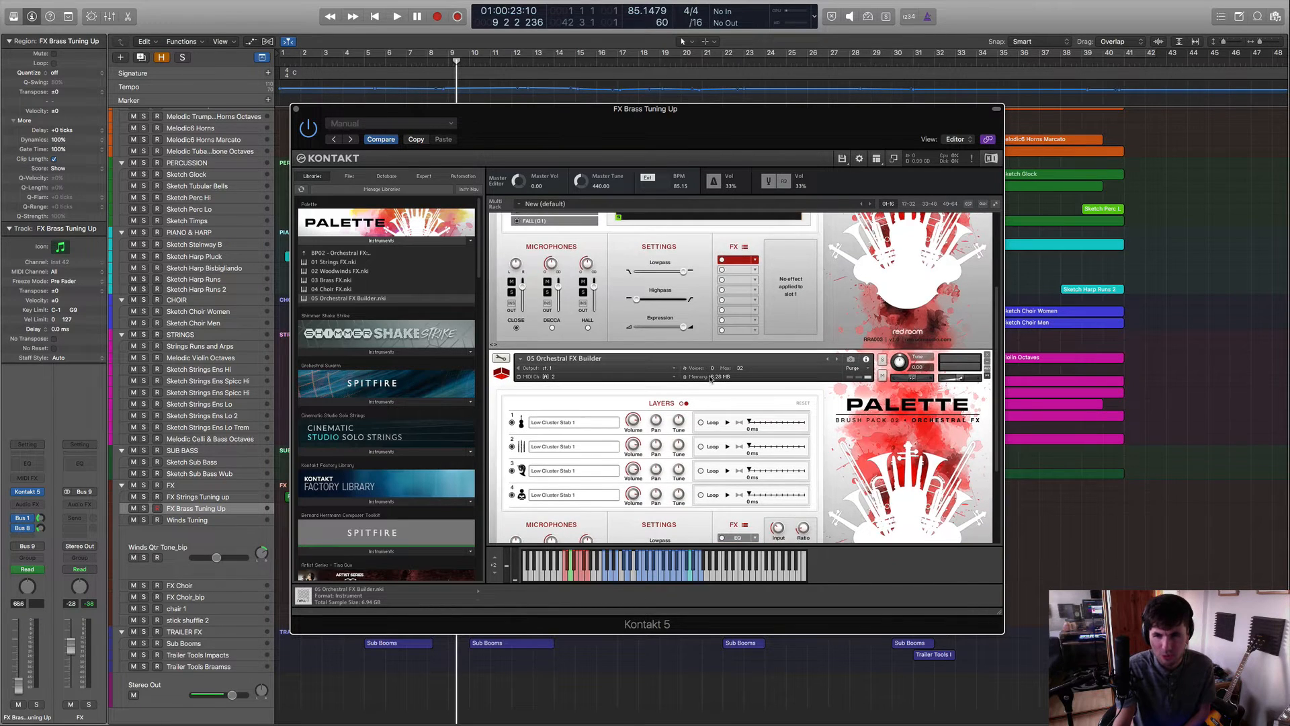
Remove the 05 Orchestral FX Builder instrument without saving its changes and close the FX Brass Tuning Up Kontakt window.
click(987, 356)
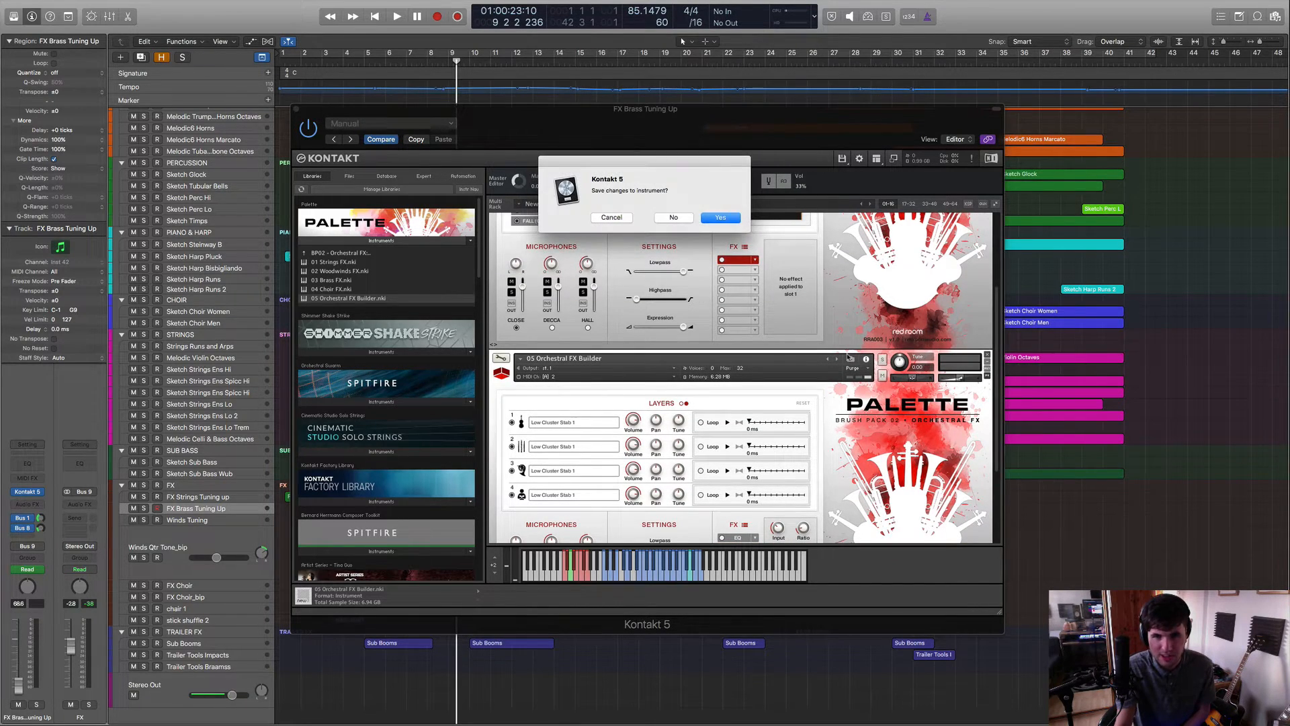
click(682, 219)
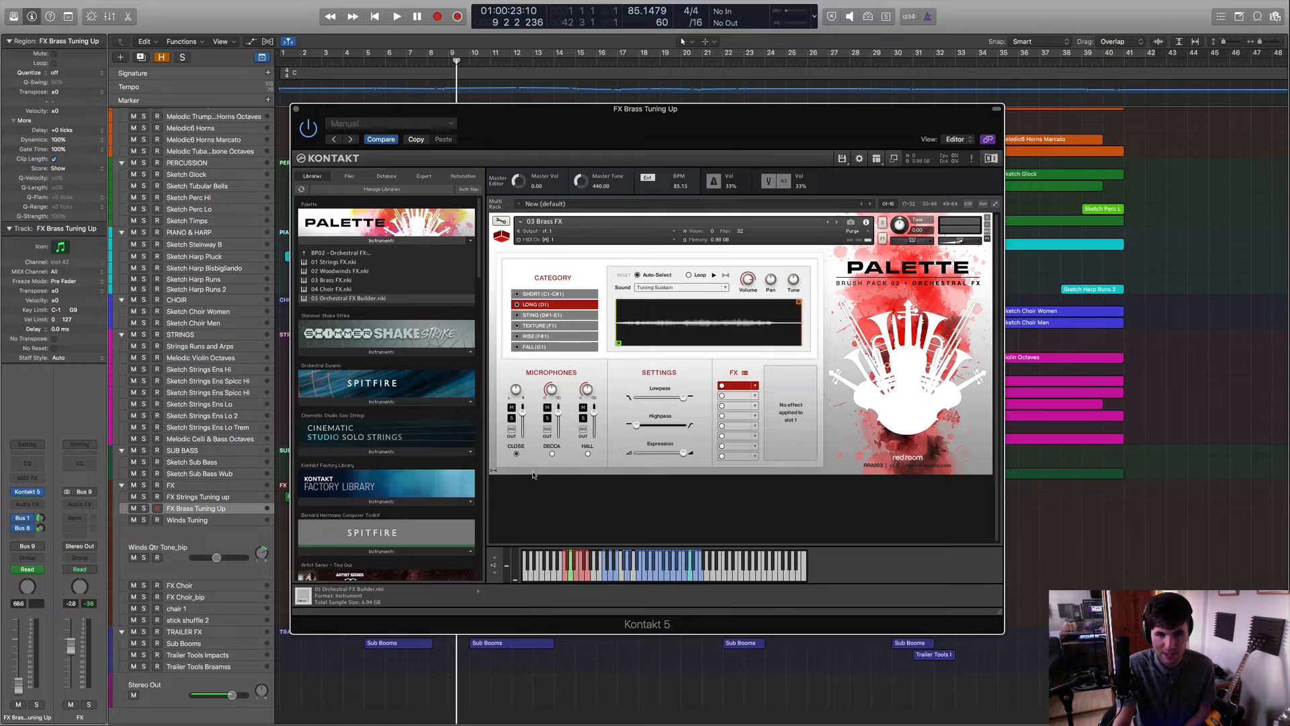
click(973, 159)
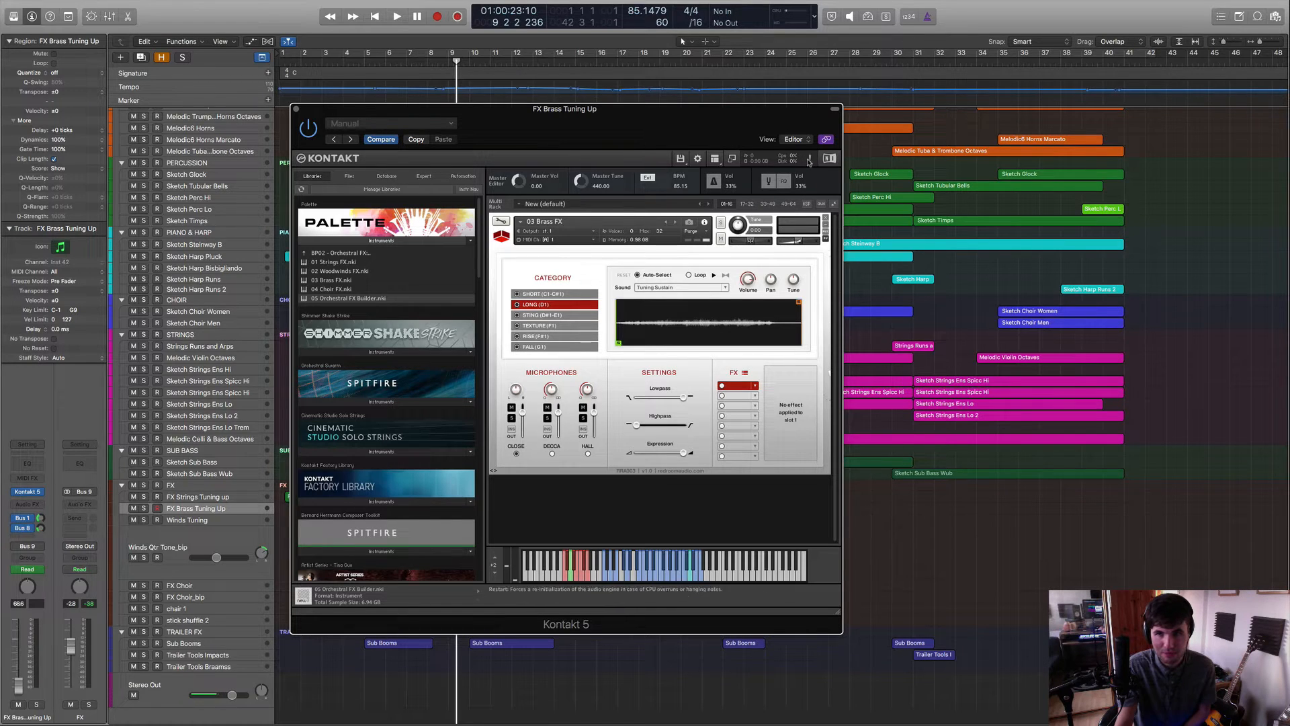
click(495, 471)
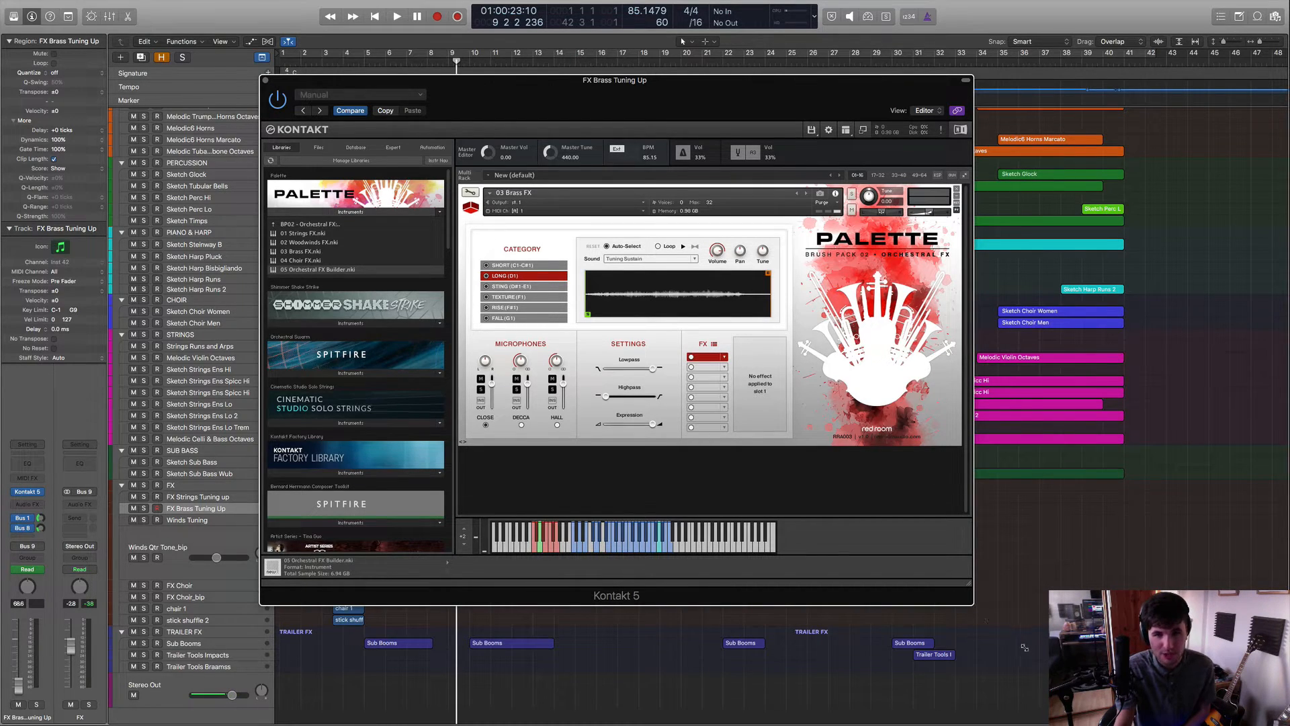
drag(703, 83, 670, 141)
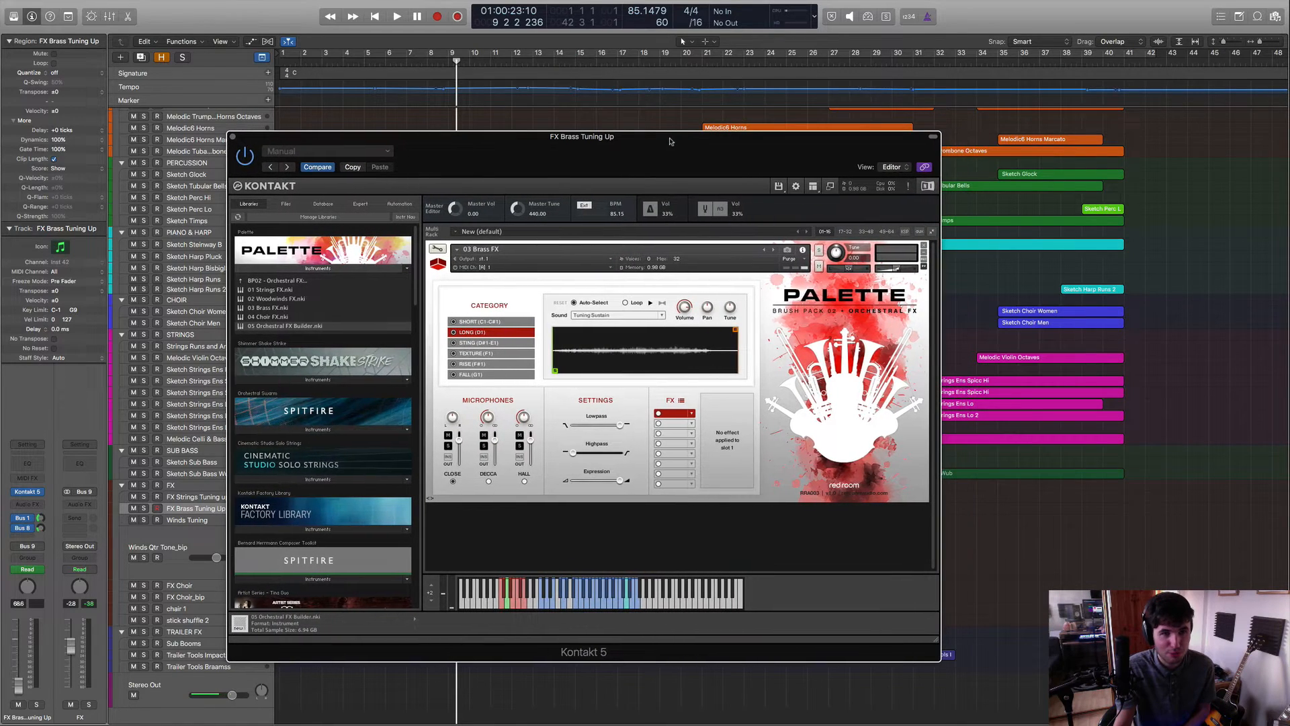
click(233, 137)
scroll(349, 309, up, 5)
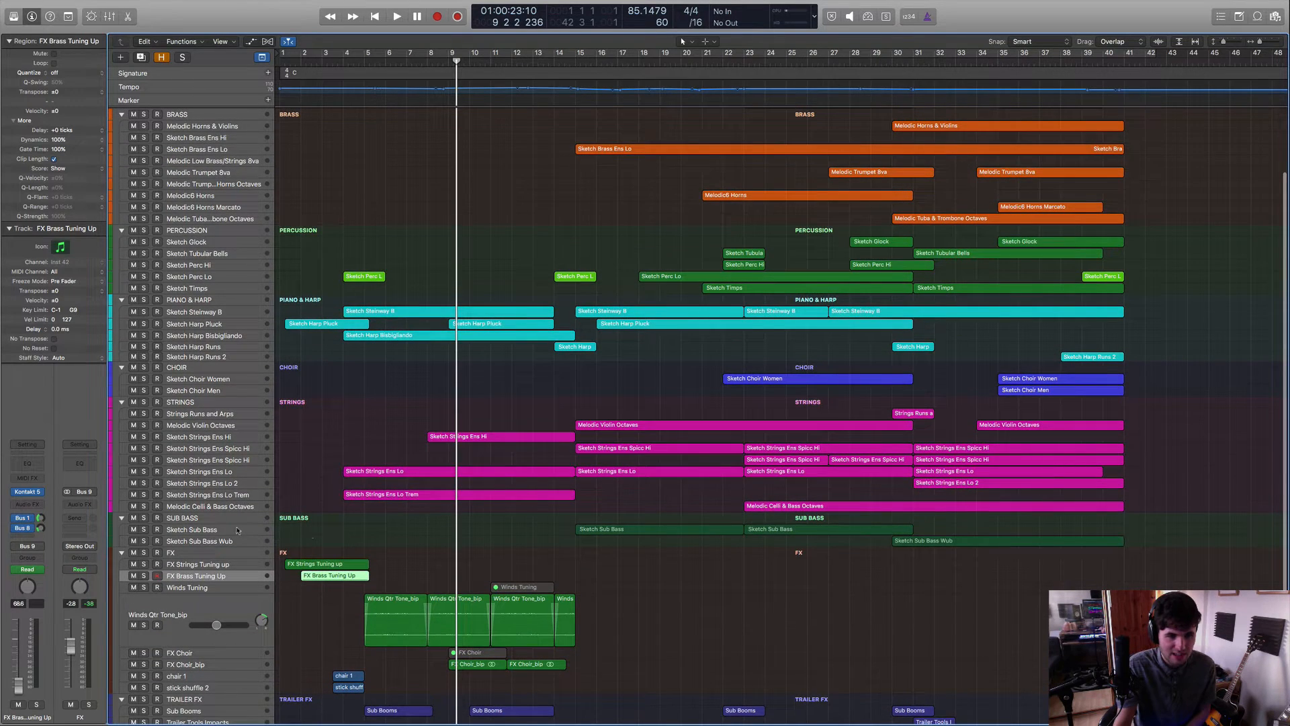
Audition the Sketch Sub Bass track from bar 15, first in the full mix and then soloed, and unsolo it.
click(236, 529)
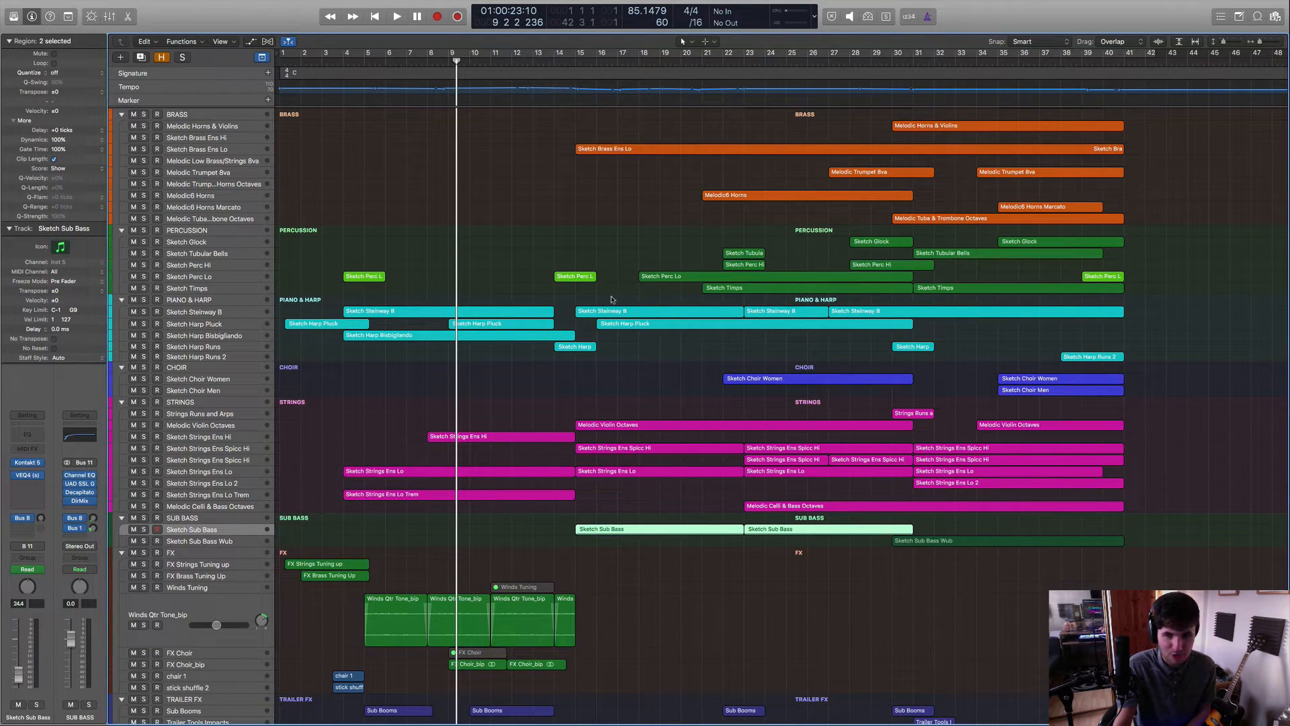
click(576, 60)
key(space)
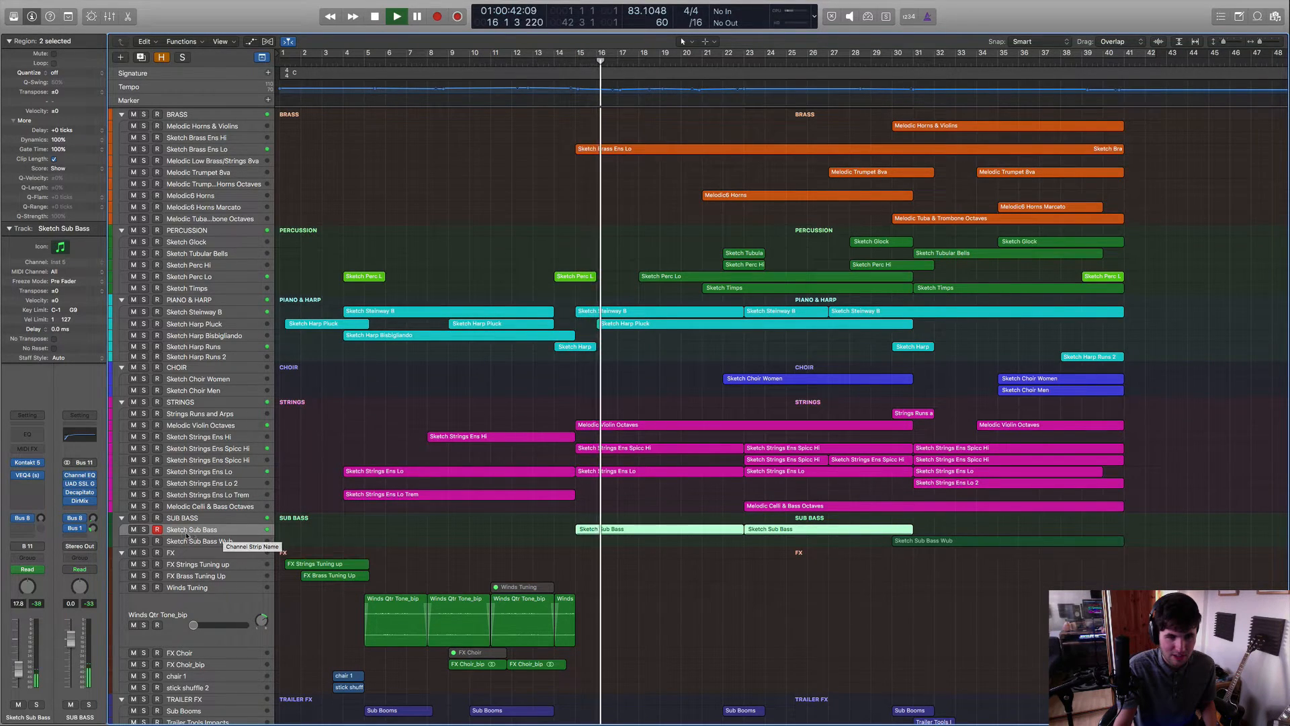
click(144, 530)
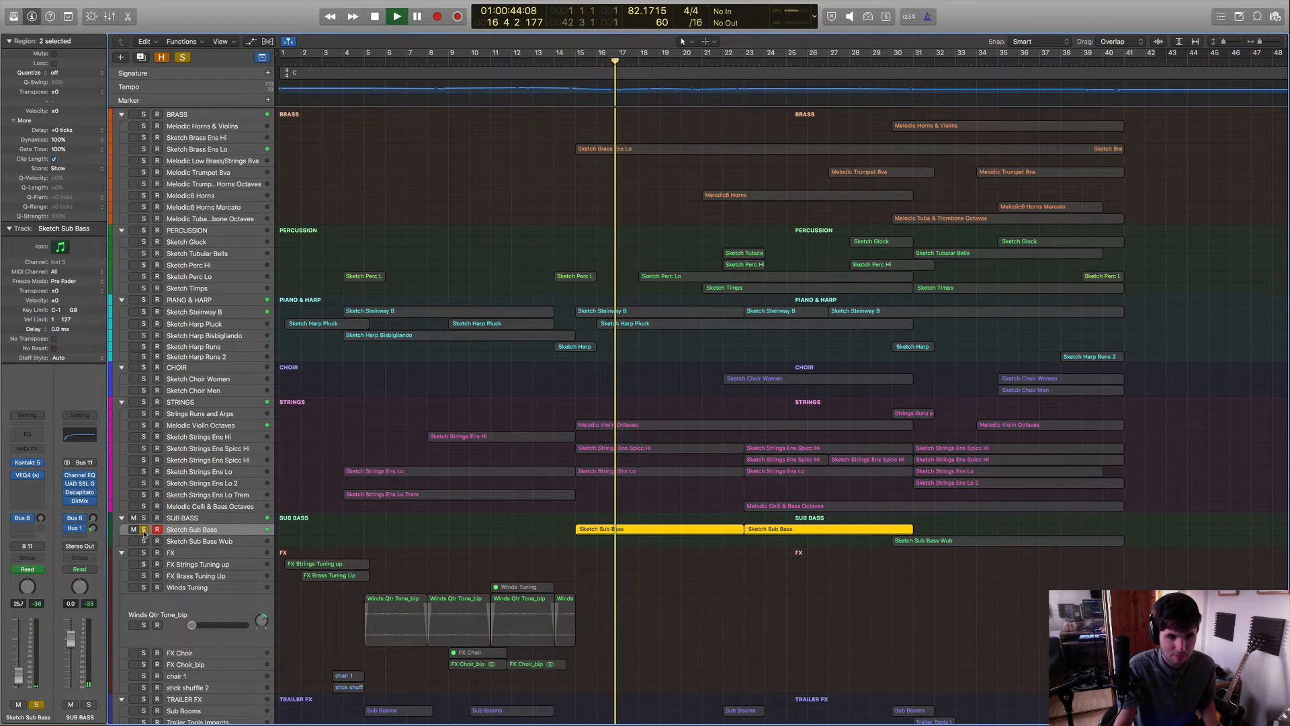
key(space)
click(144, 530)
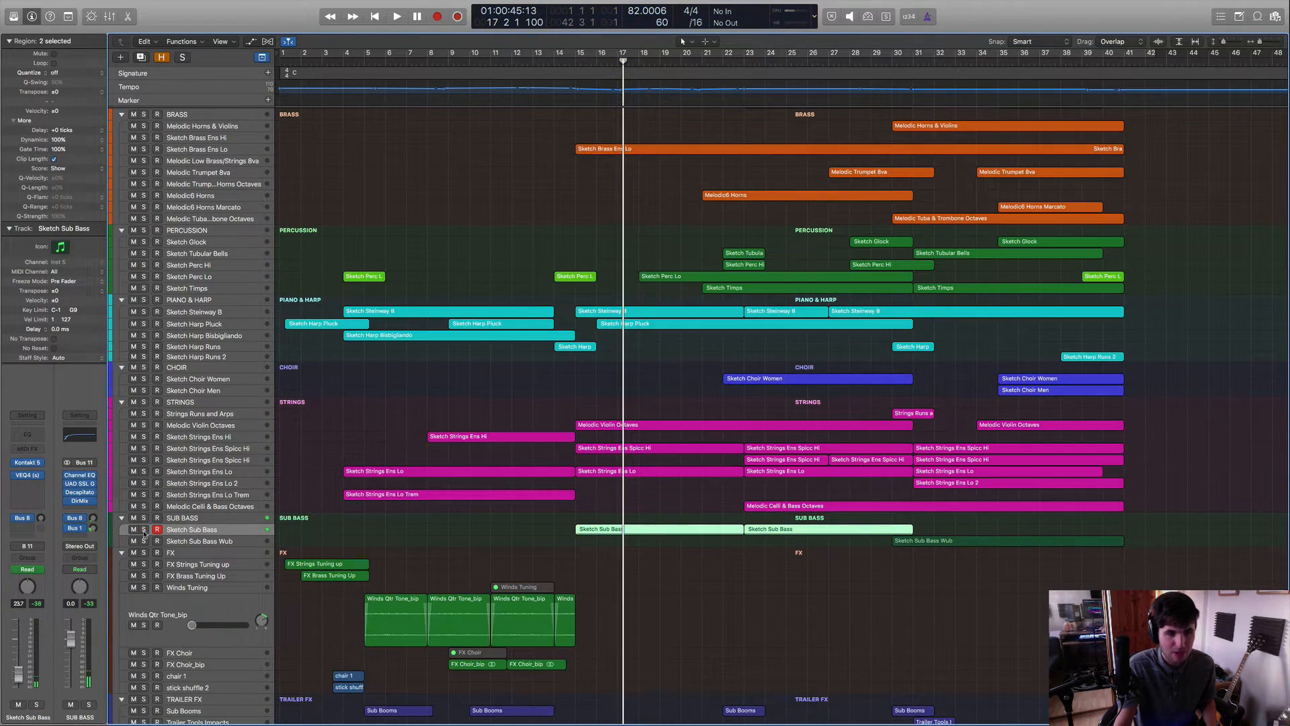
View the notes of the Sketch Sub Bass regions in the Piano Roll and close the editor.
key(p)
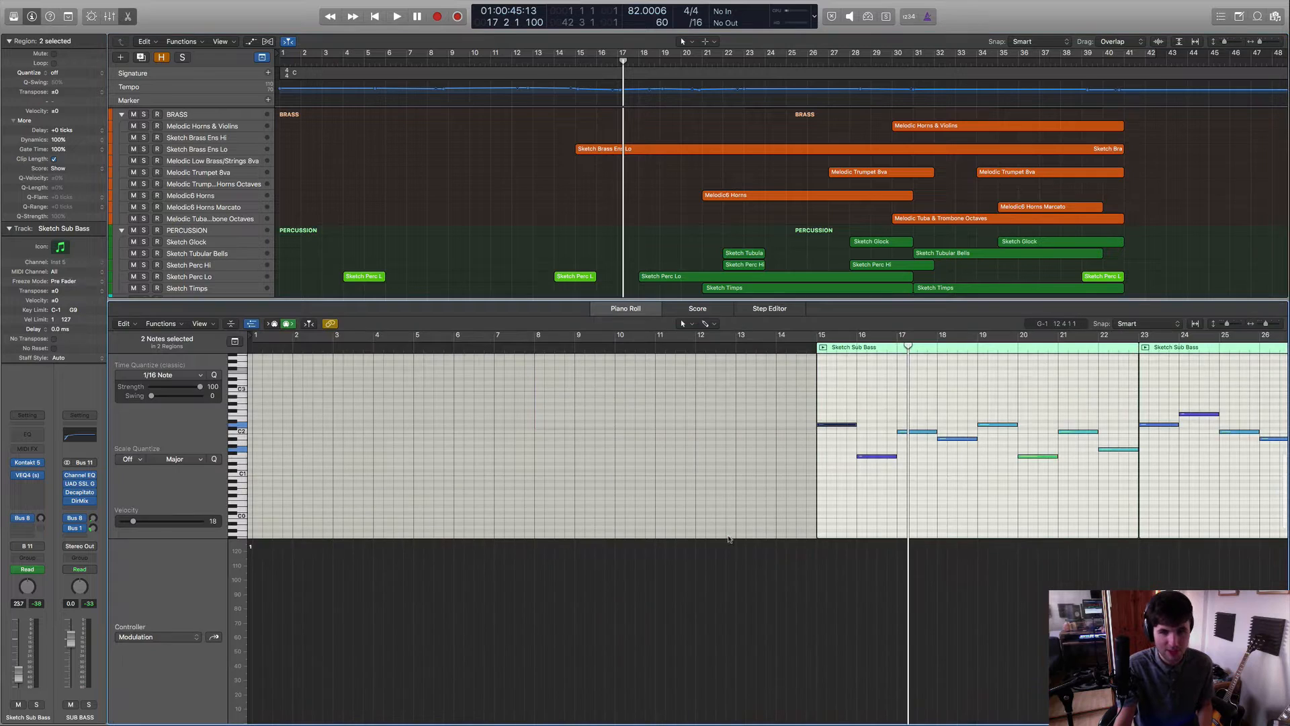
scroll(934, 490, right, 10)
key(p)
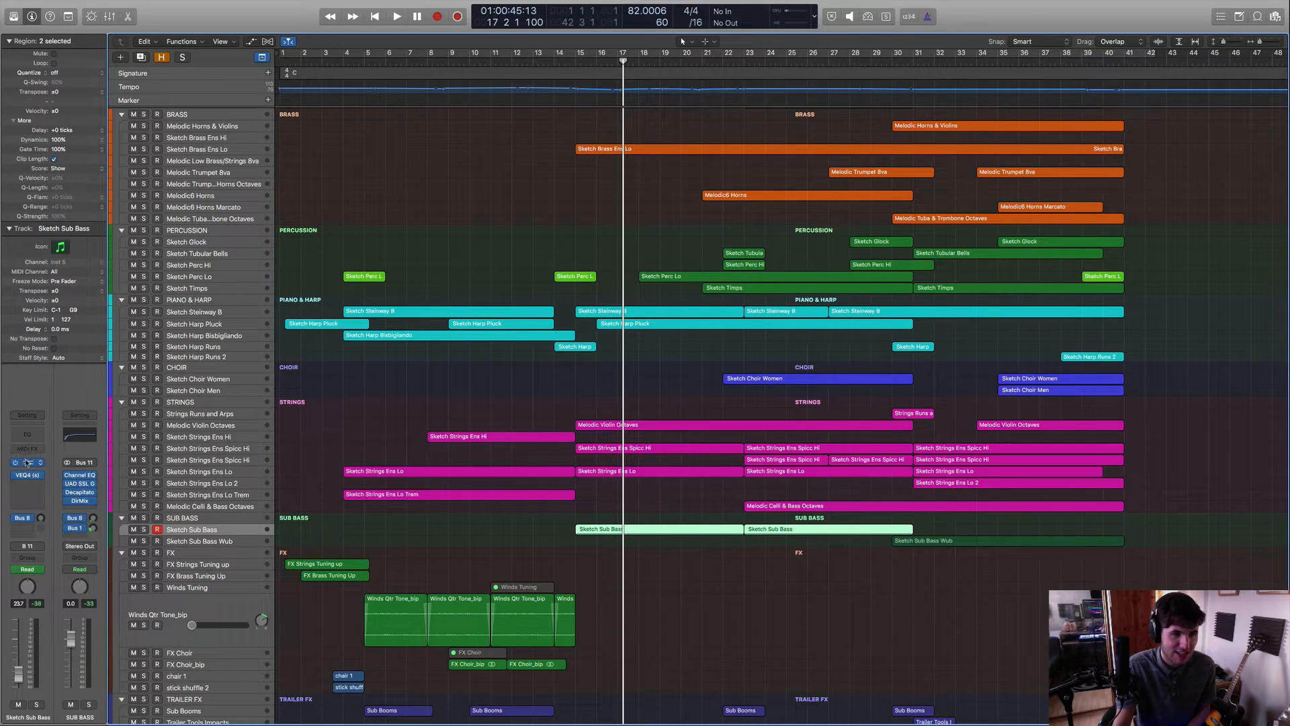
Open the Sketch Sub Bass track's Kontakt synth, view the waveform choices for layer 2, and close the instrument.
click(85, 438)
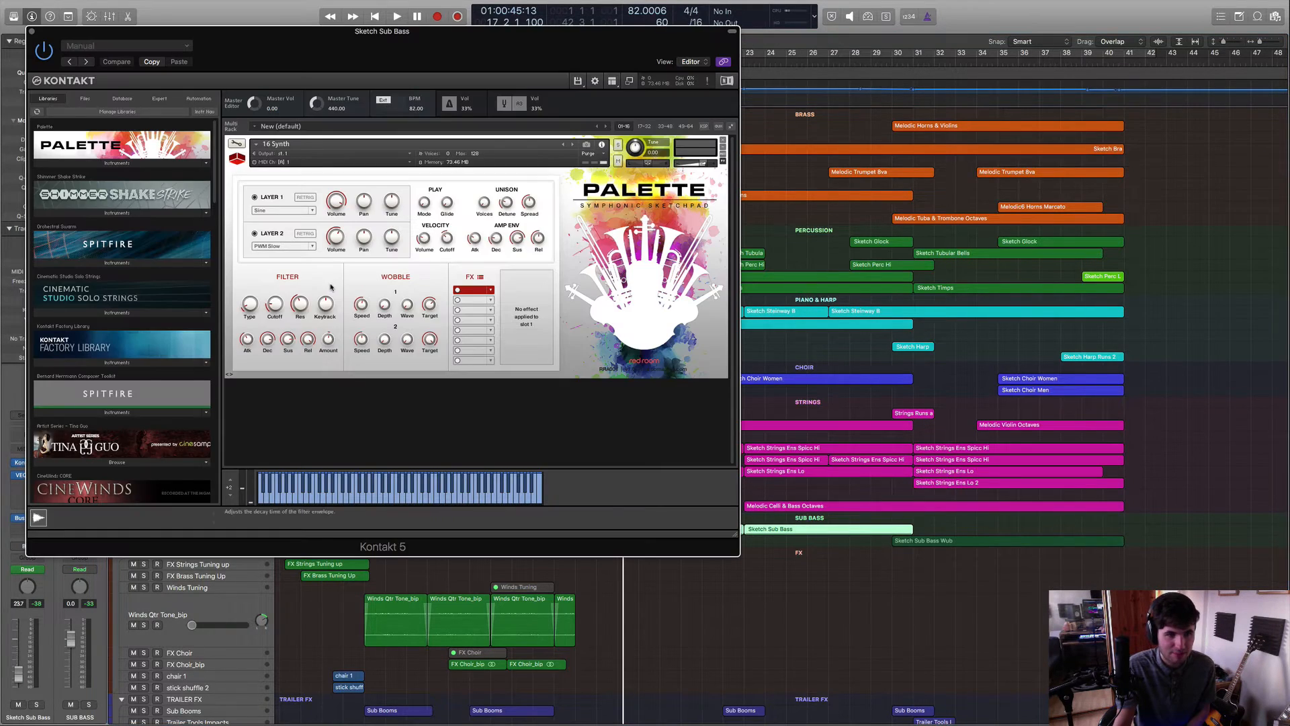
click(278, 246)
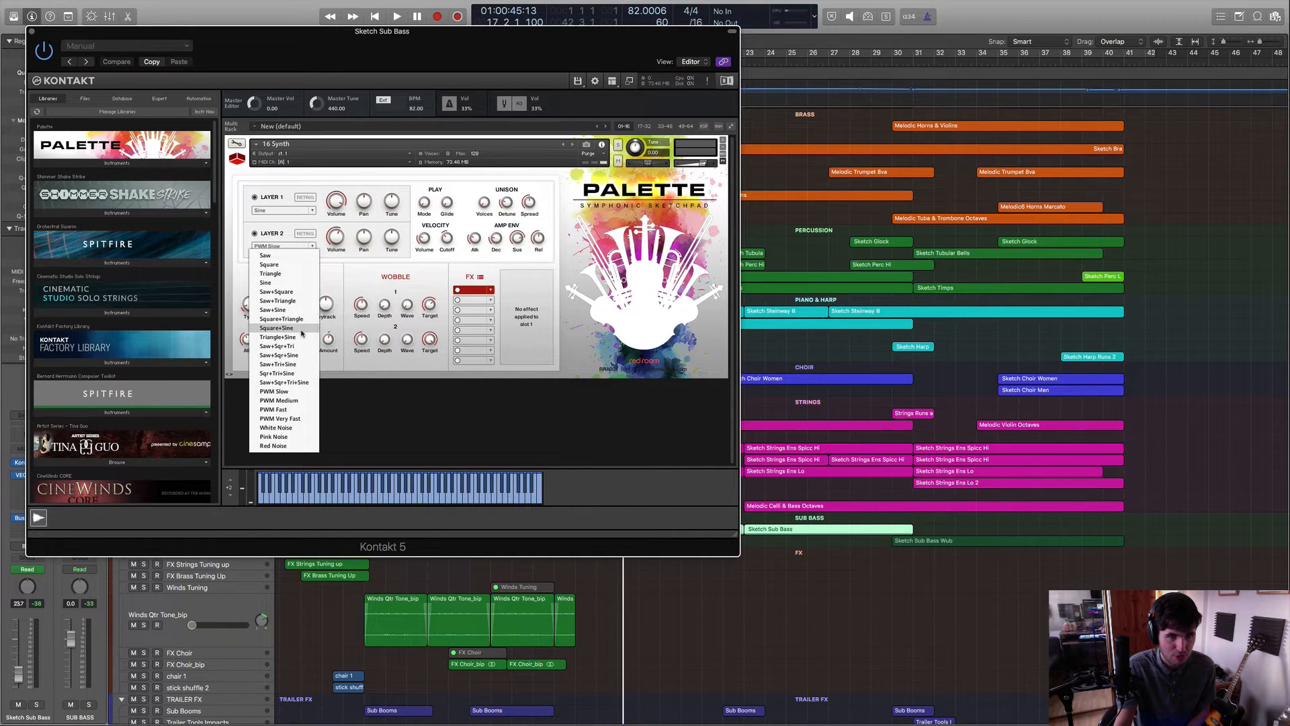
click(562, 290)
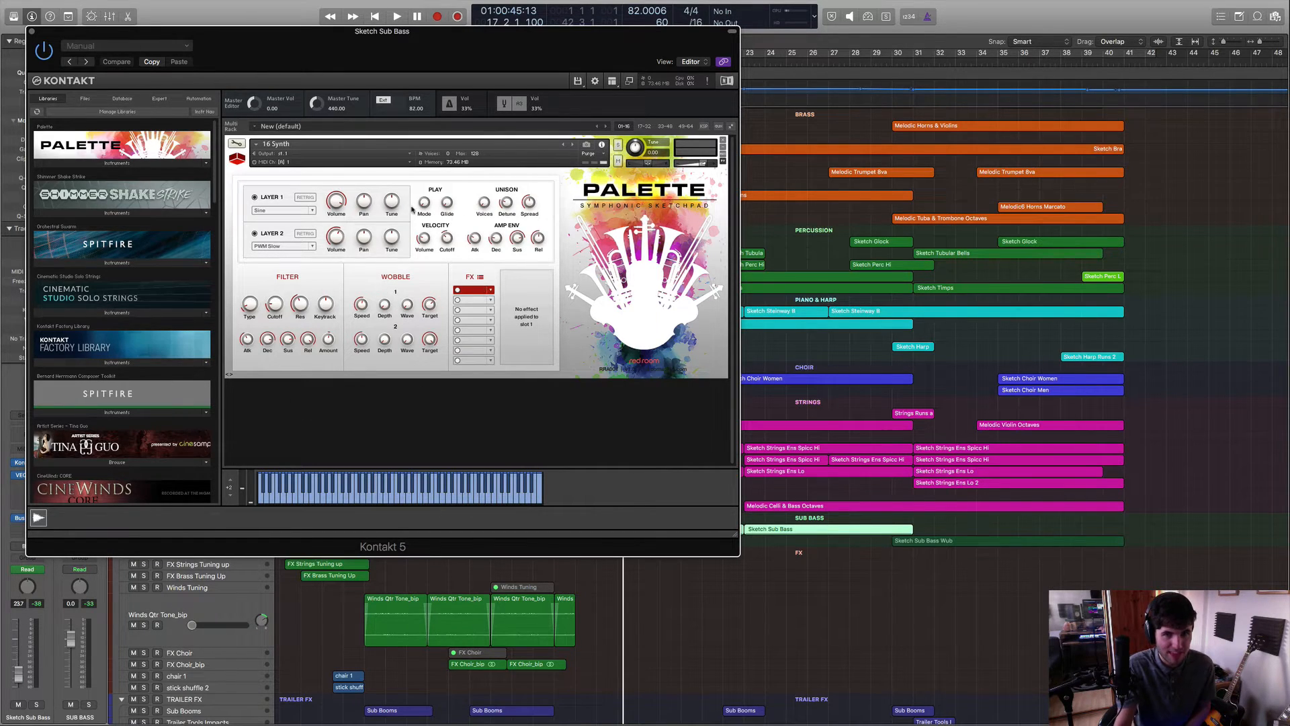
drag(241, 51, 490, 111)
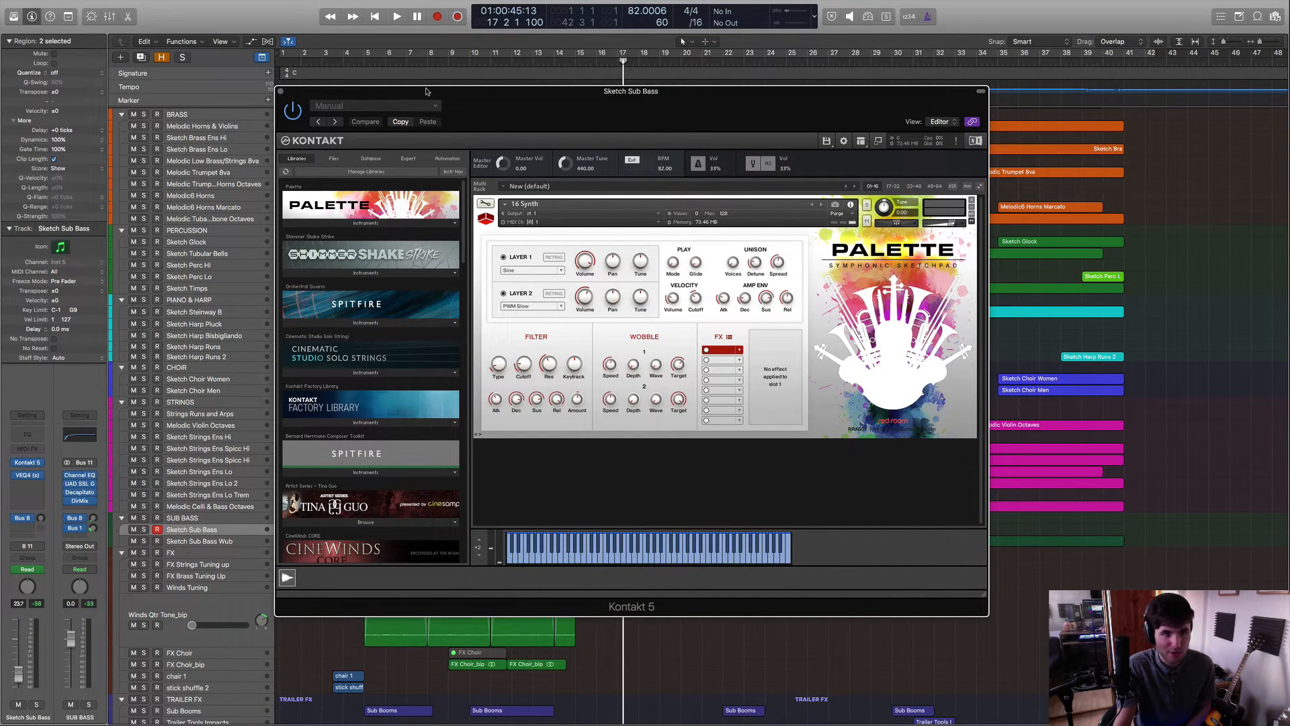
click(282, 92)
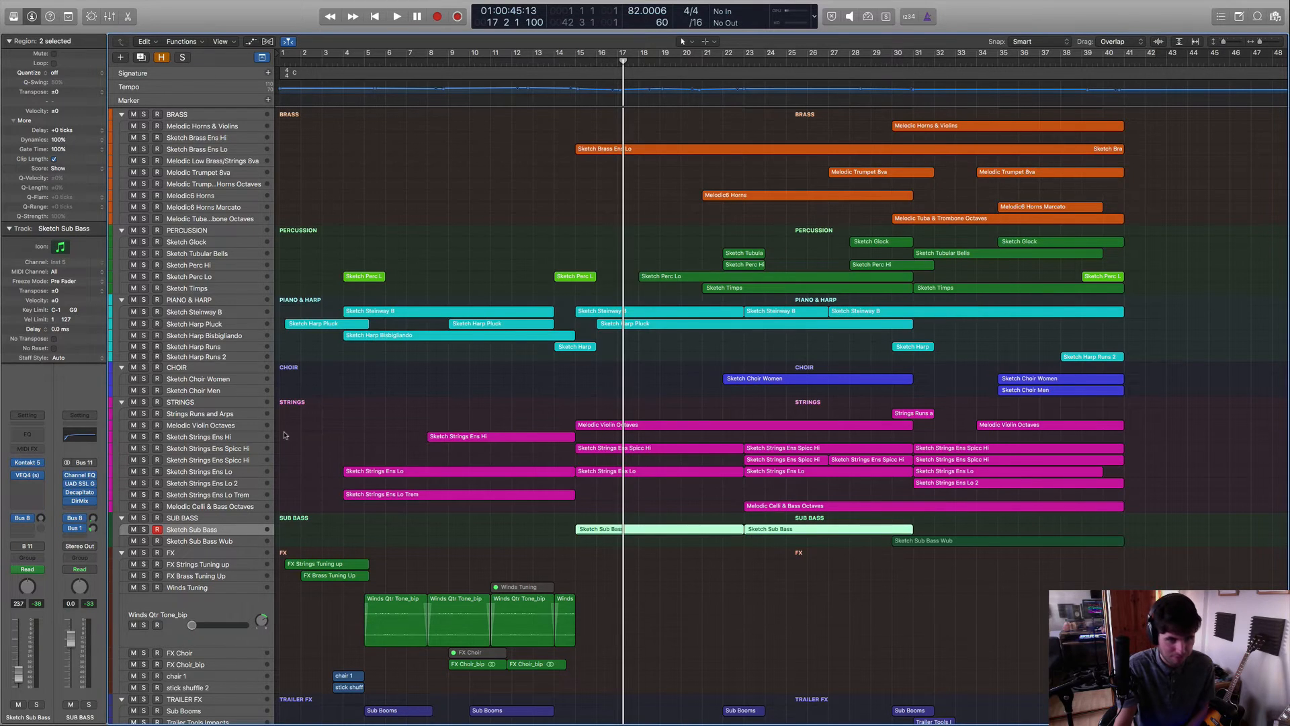
Select the Sketch Strings Ens Spicc Hi track and play the arrangement briefly from bar 15.
click(216, 449)
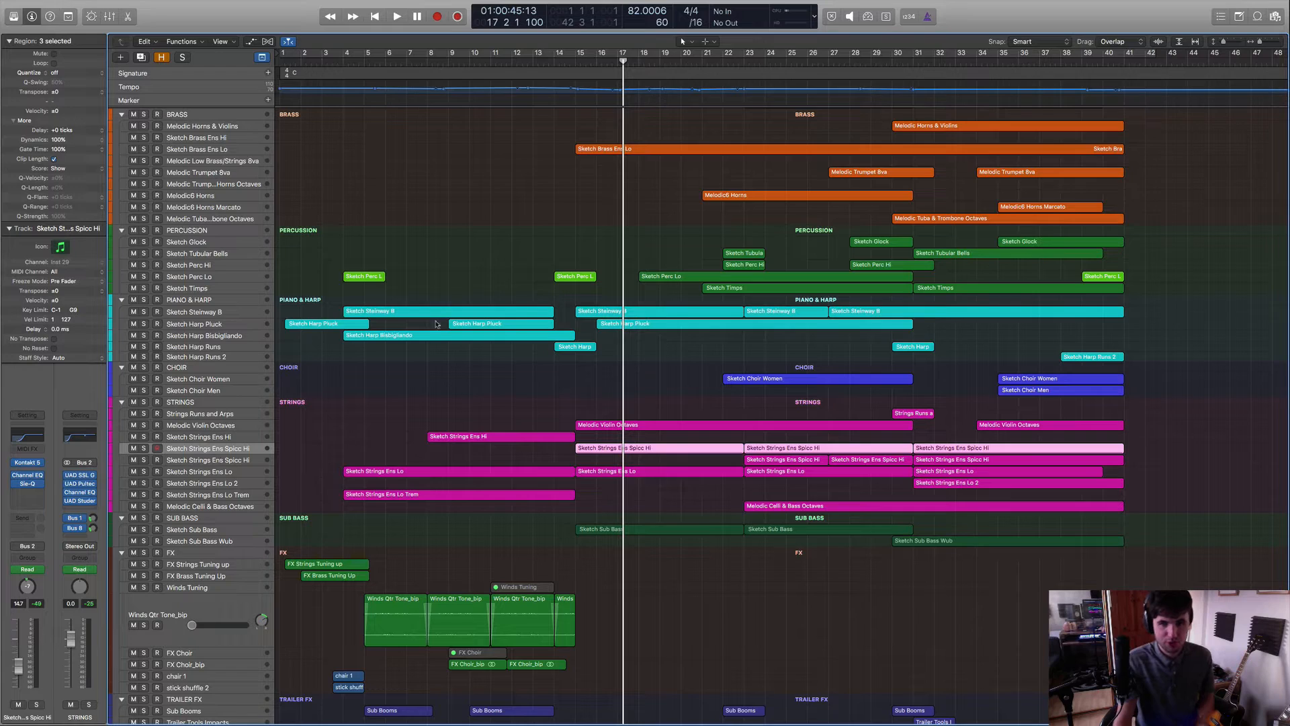
click(575, 59)
key(space)
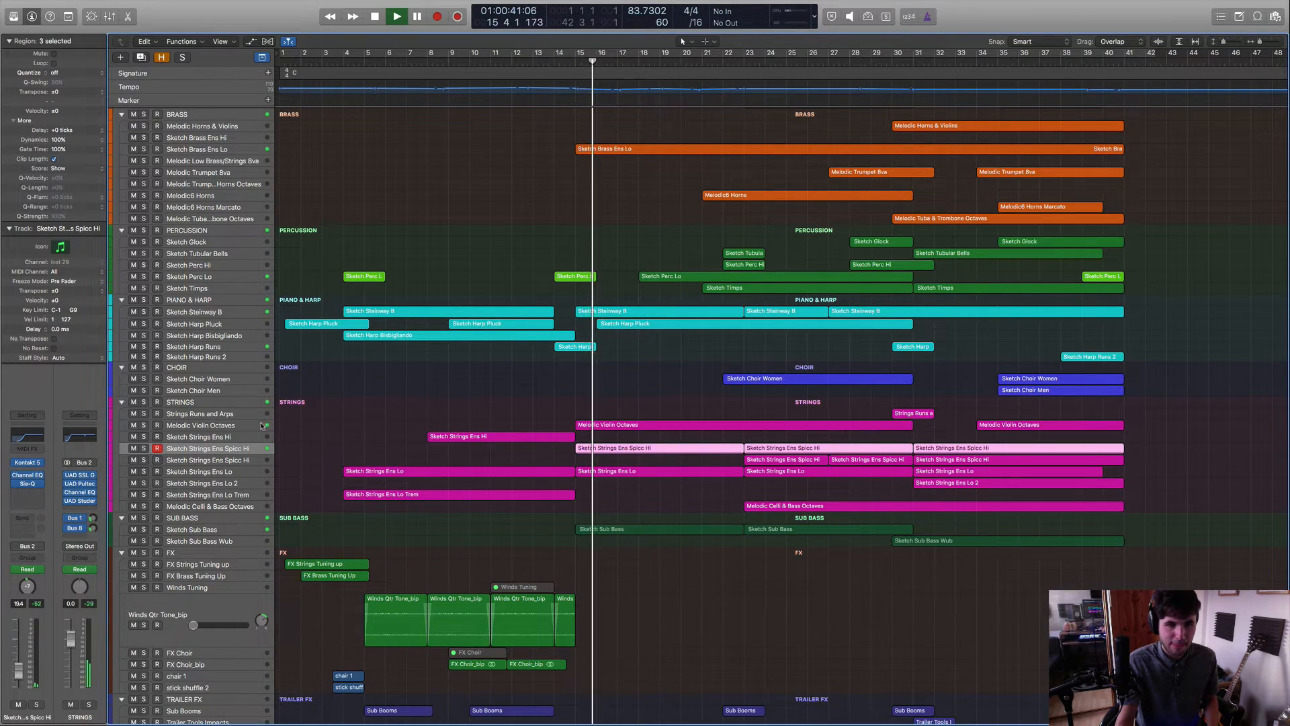
key(space)
Play from bar 4 and examine the first Sketch Strings Ens Lo region's notes and modulation curve in the Piano Roll.
click(348, 61)
key(space)
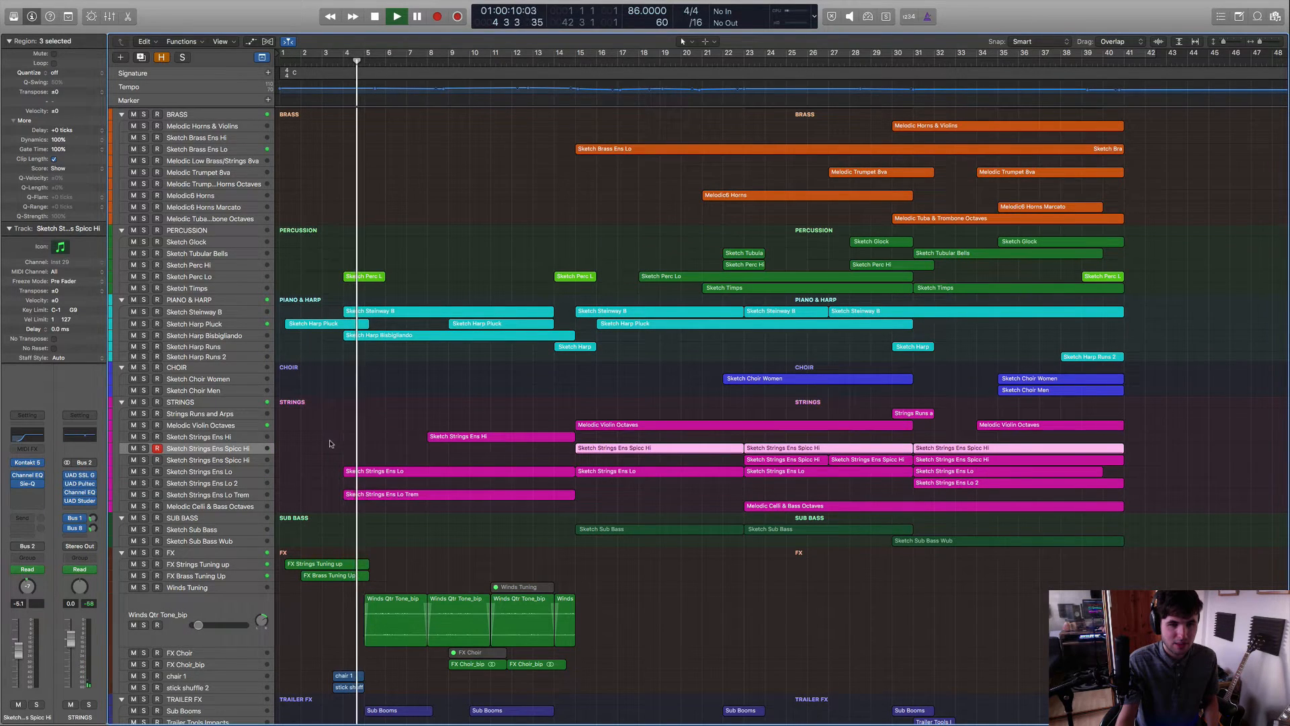
click(375, 455)
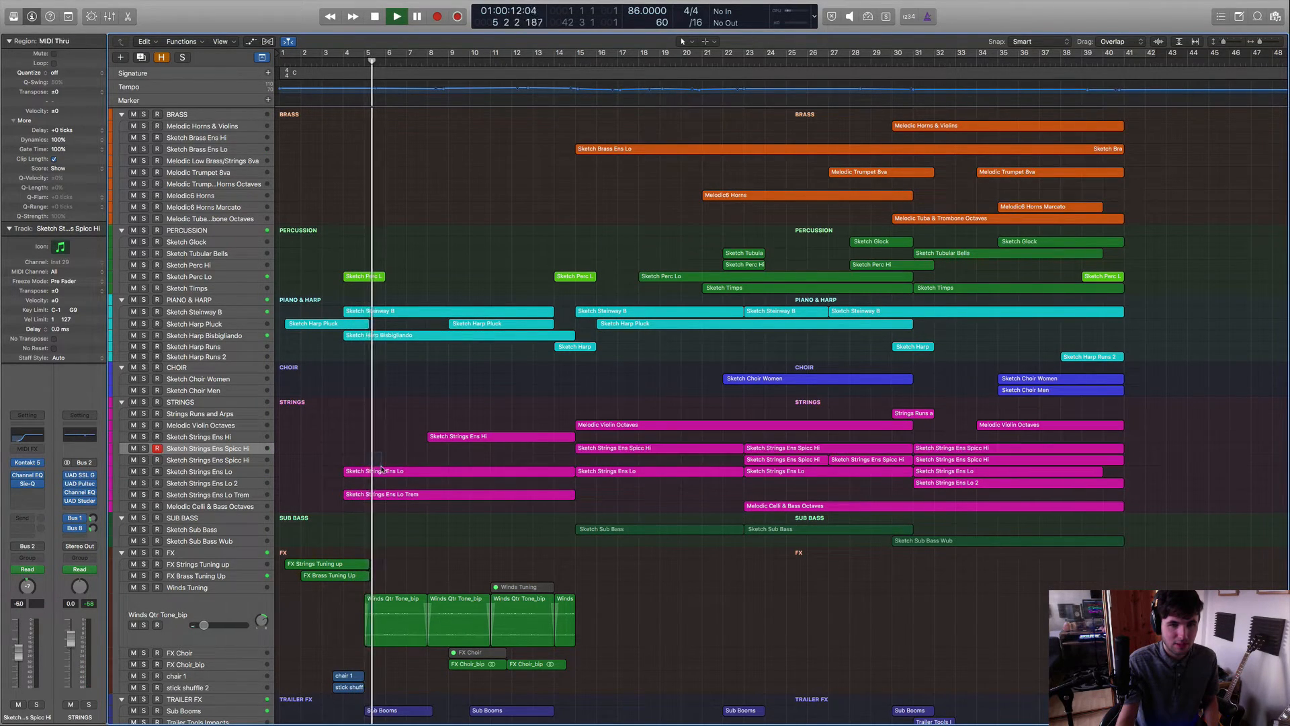
click(388, 473)
double_click(388, 473)
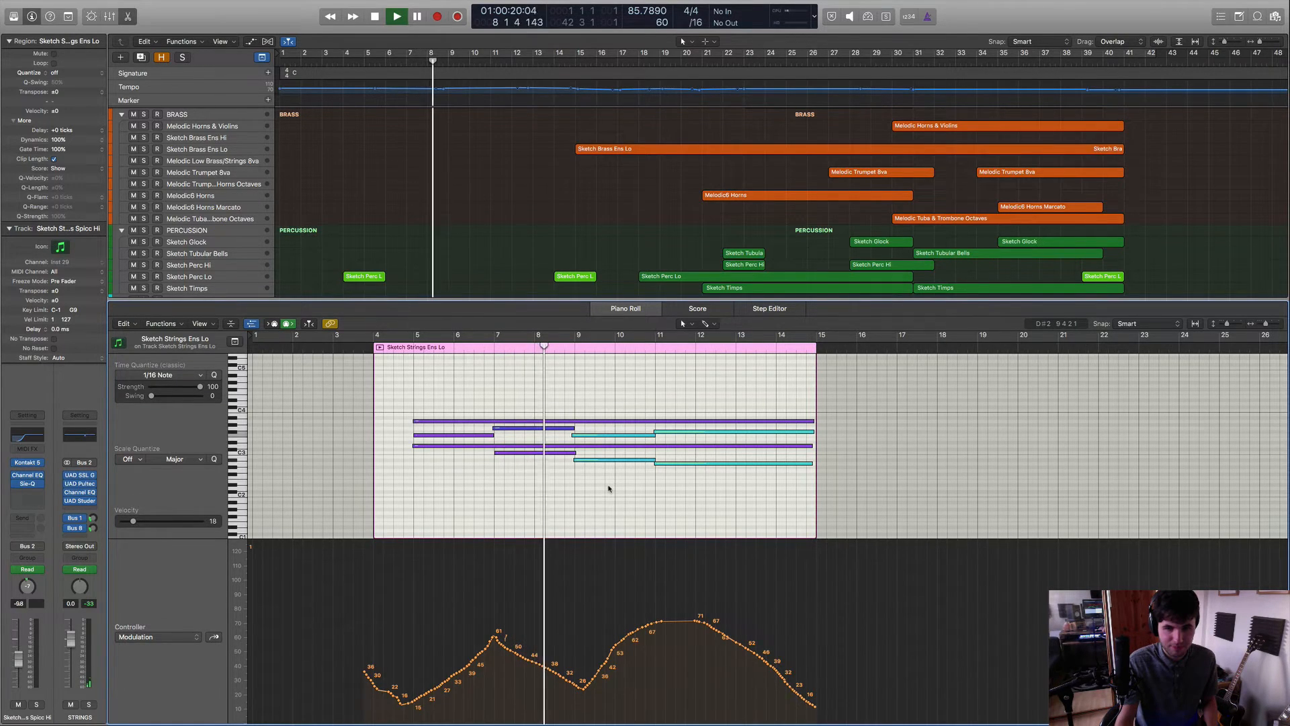
click(410, 348)
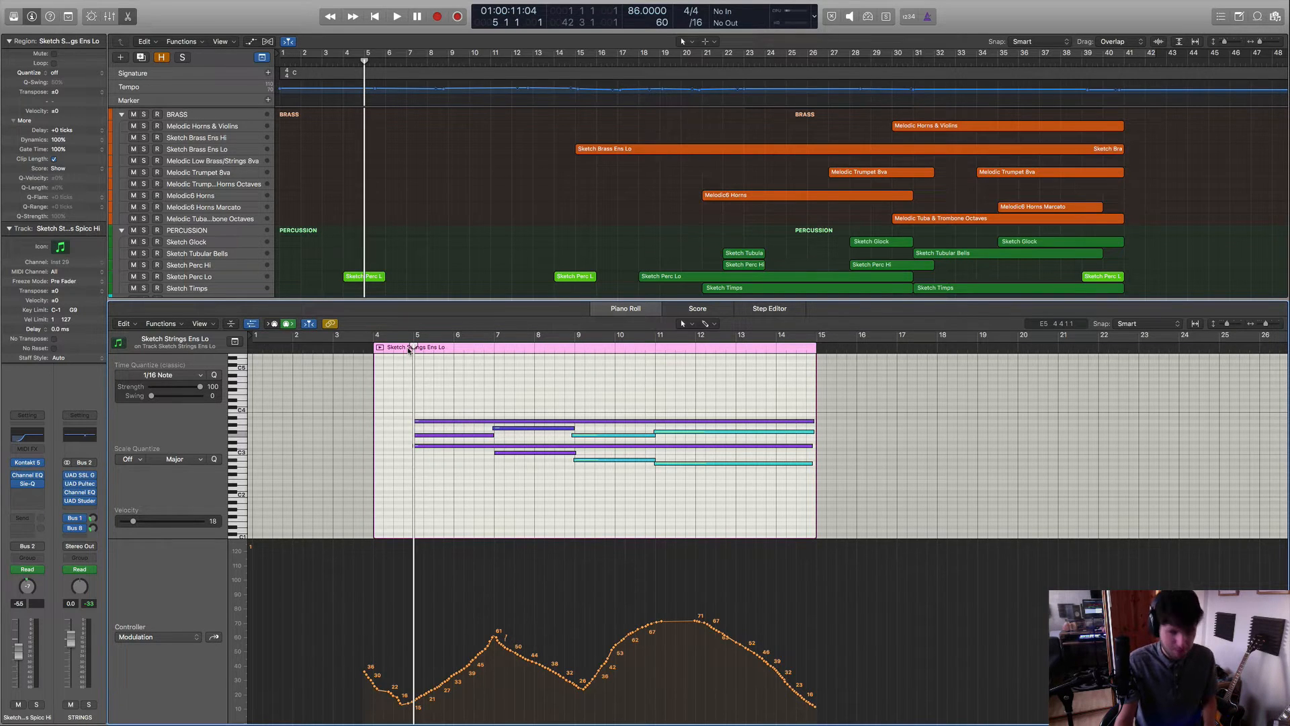
key(p)
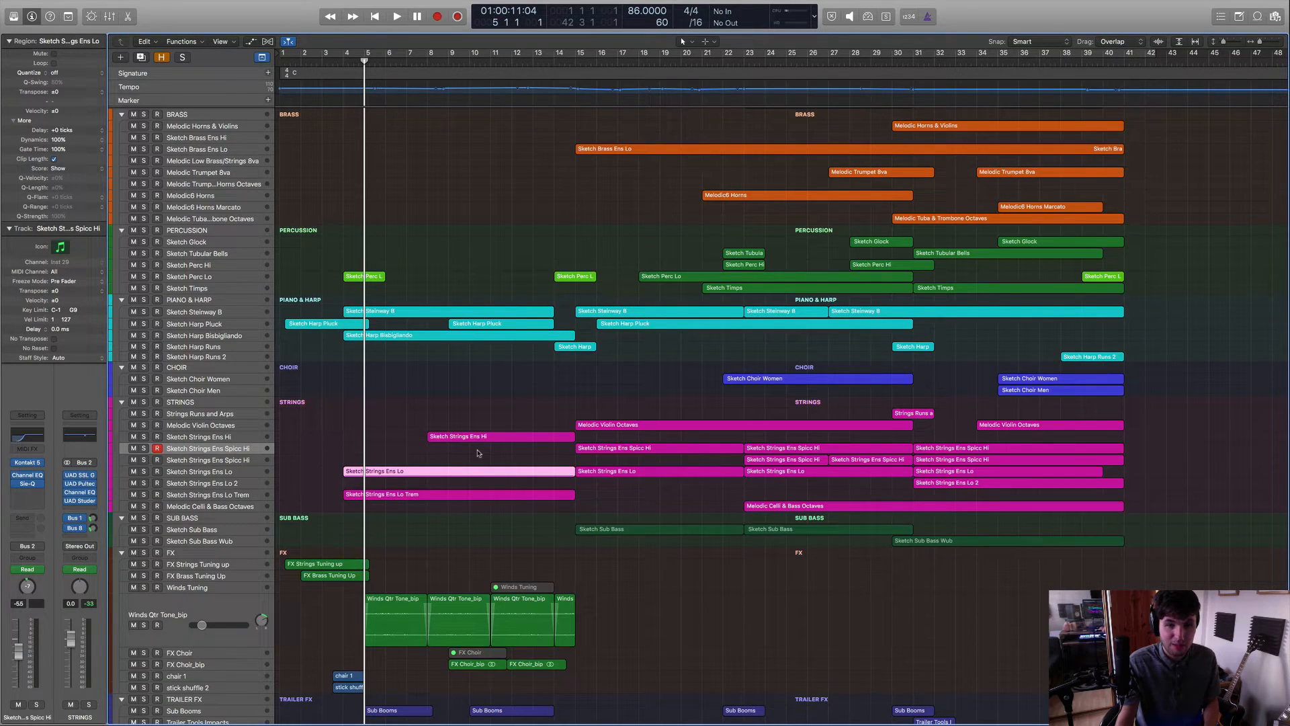
Examine the Palette 01 Strings instrument on the Sketch Strings Ens Lo Trem and Sketch Strings Ens Lo tracks, and close the Kontakt window.
click(198, 496)
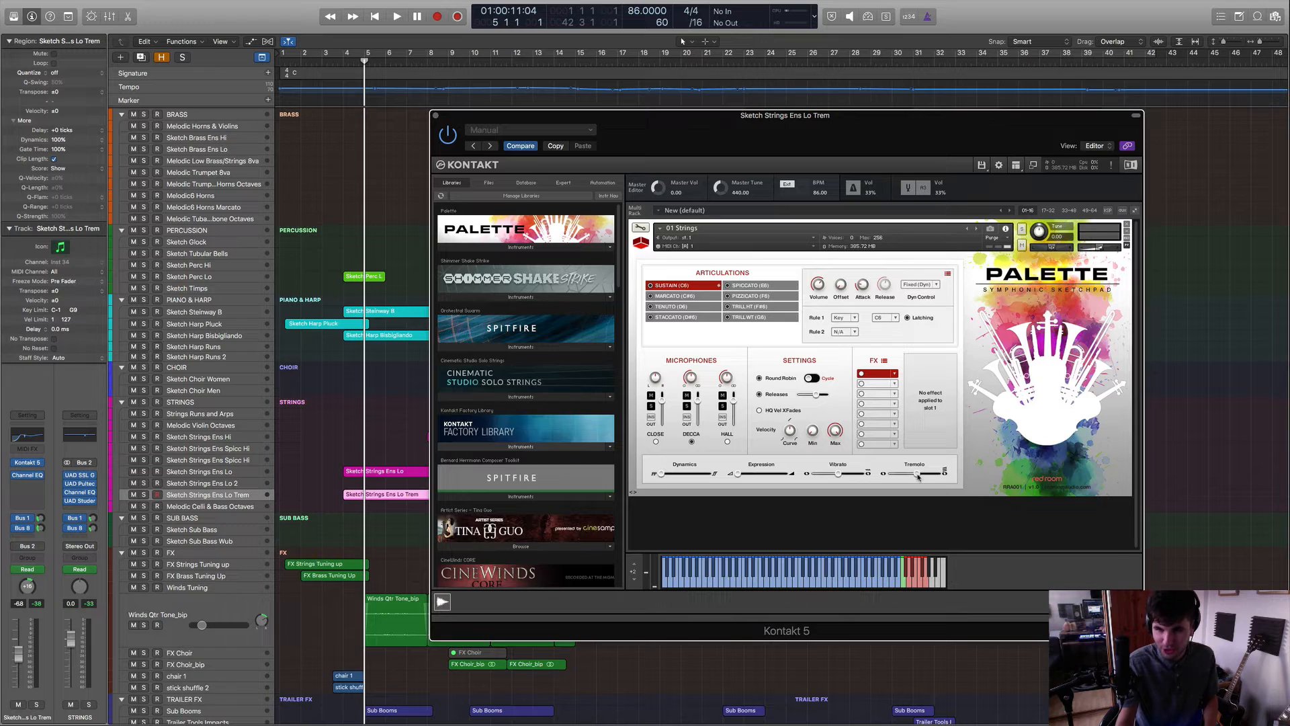
click(216, 474)
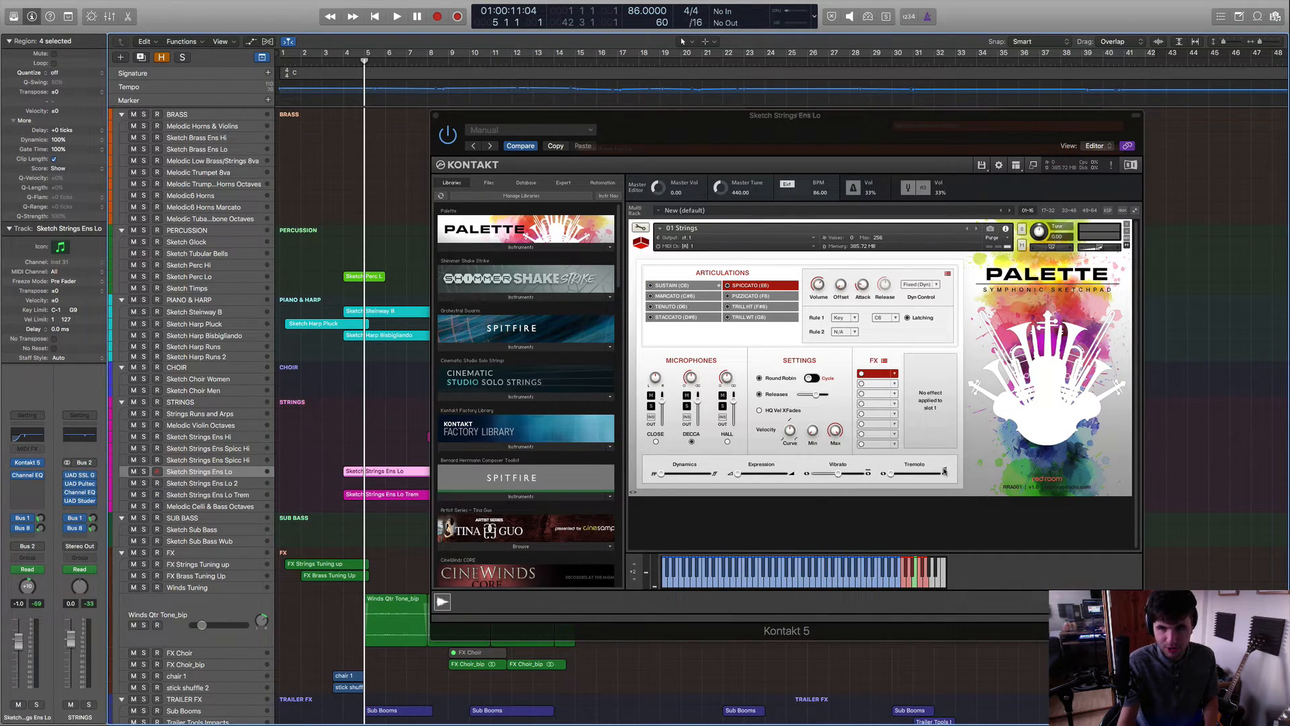
click(812, 379)
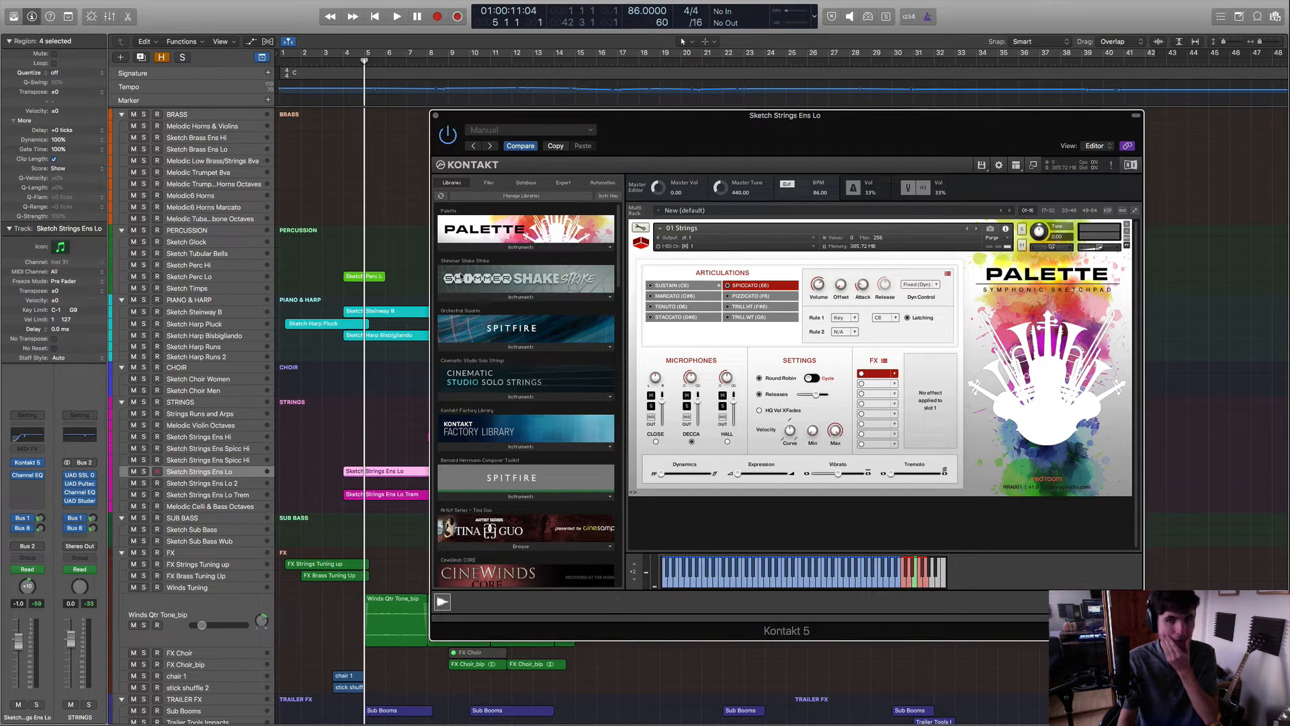
click(512, 248)
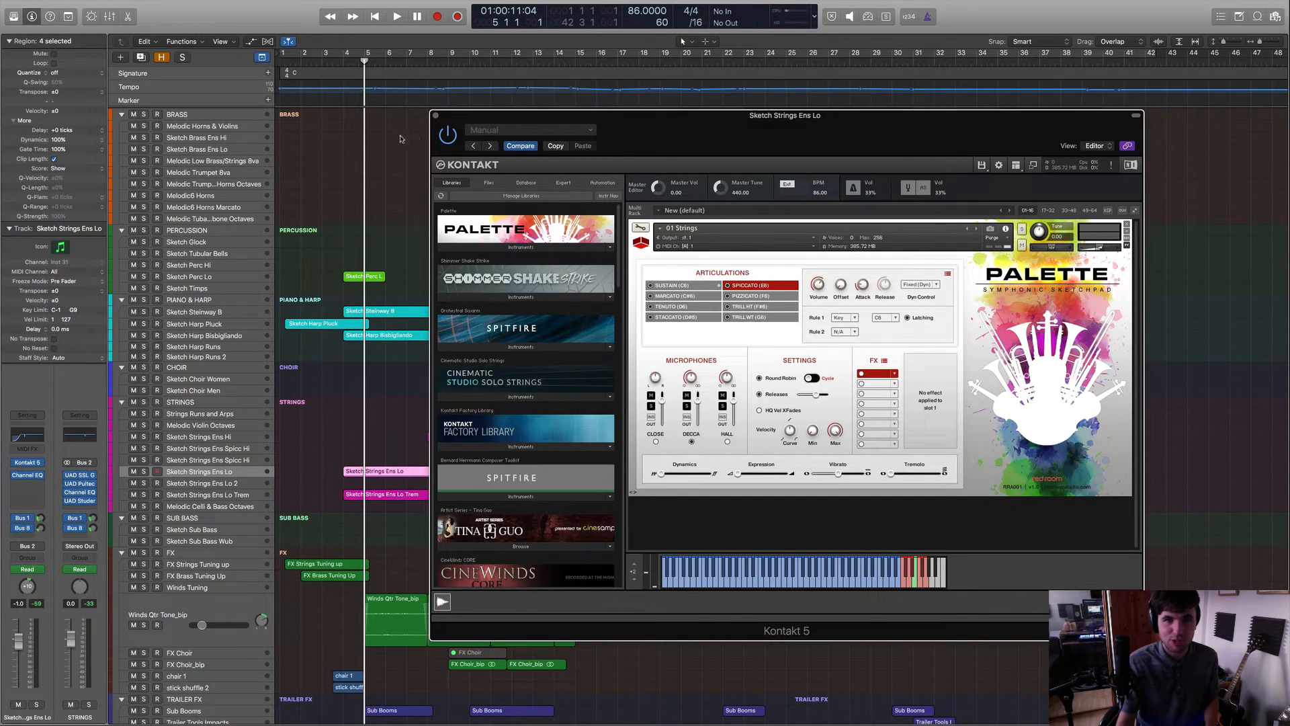
click(436, 117)
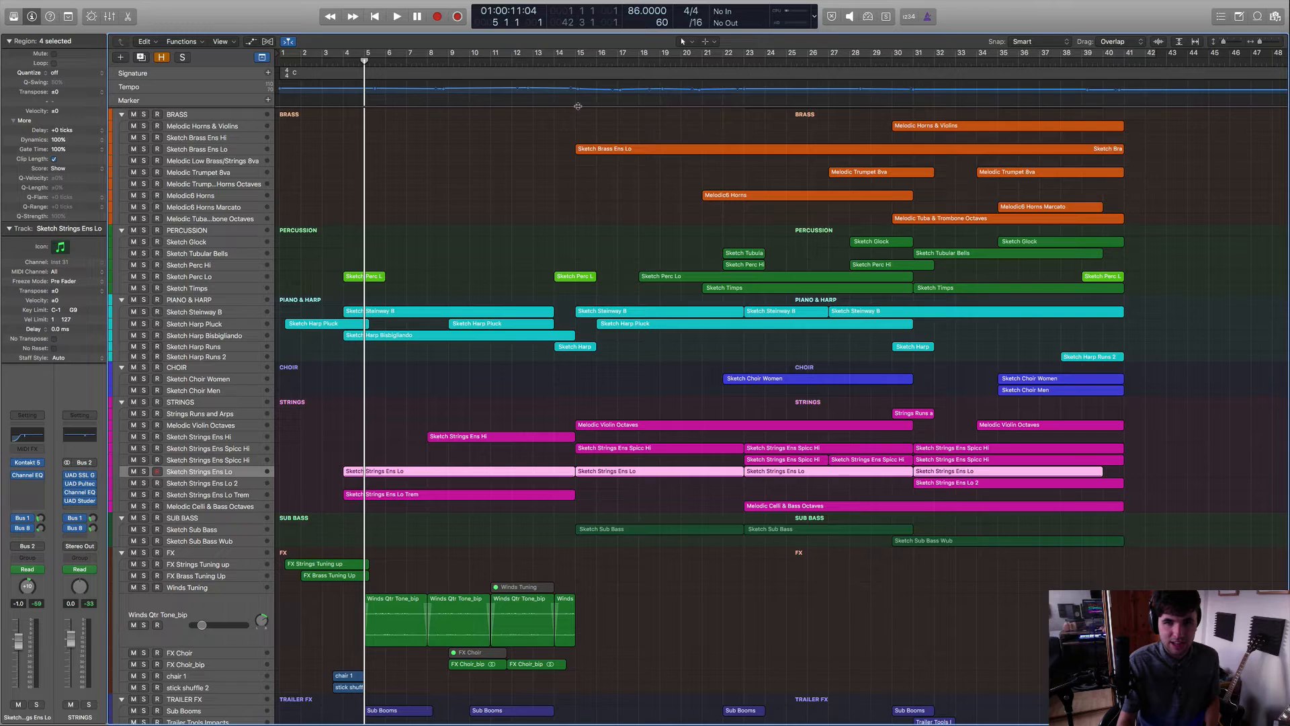
Play the arrangement from bar 15 and solo the Melodic Violin Octaves track.
key(shift+Return)
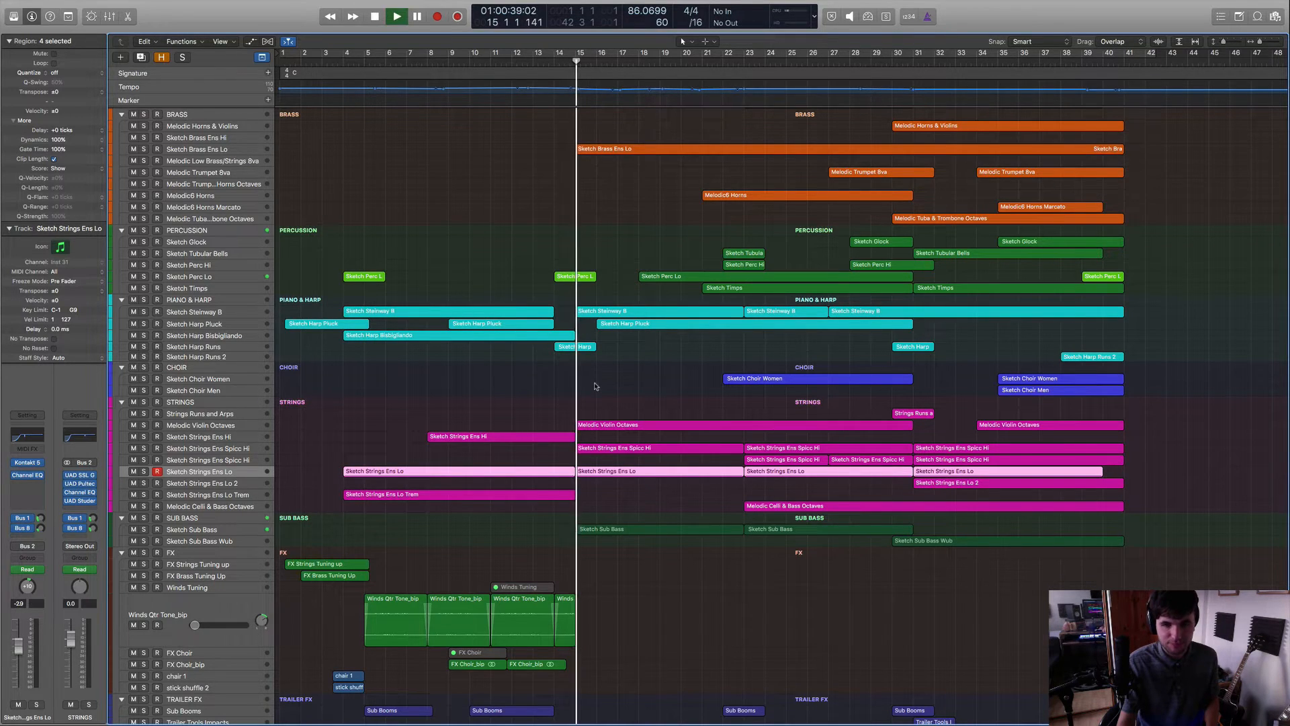
click(428, 414)
click(143, 425)
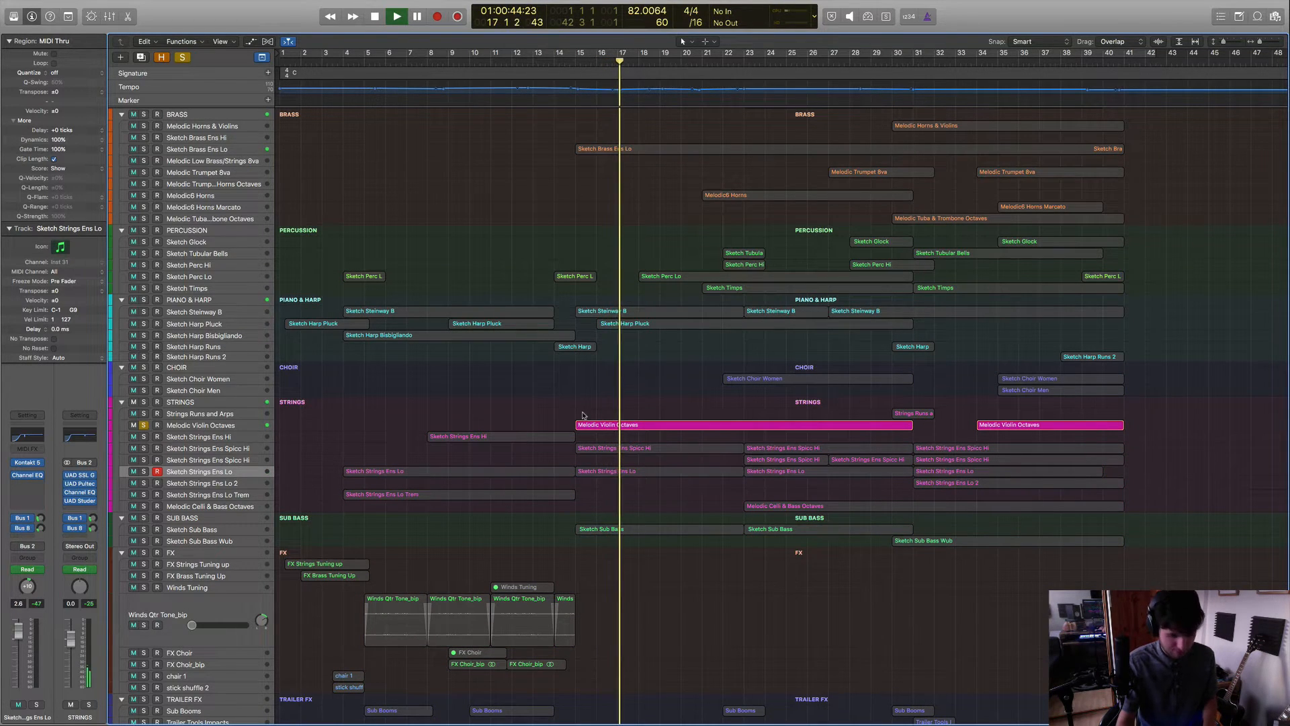
Examine the first Melodic Violin Octaves region's notes and modulation in the Piano Roll, stop playback and unsolo the track.
double_click(540, 469)
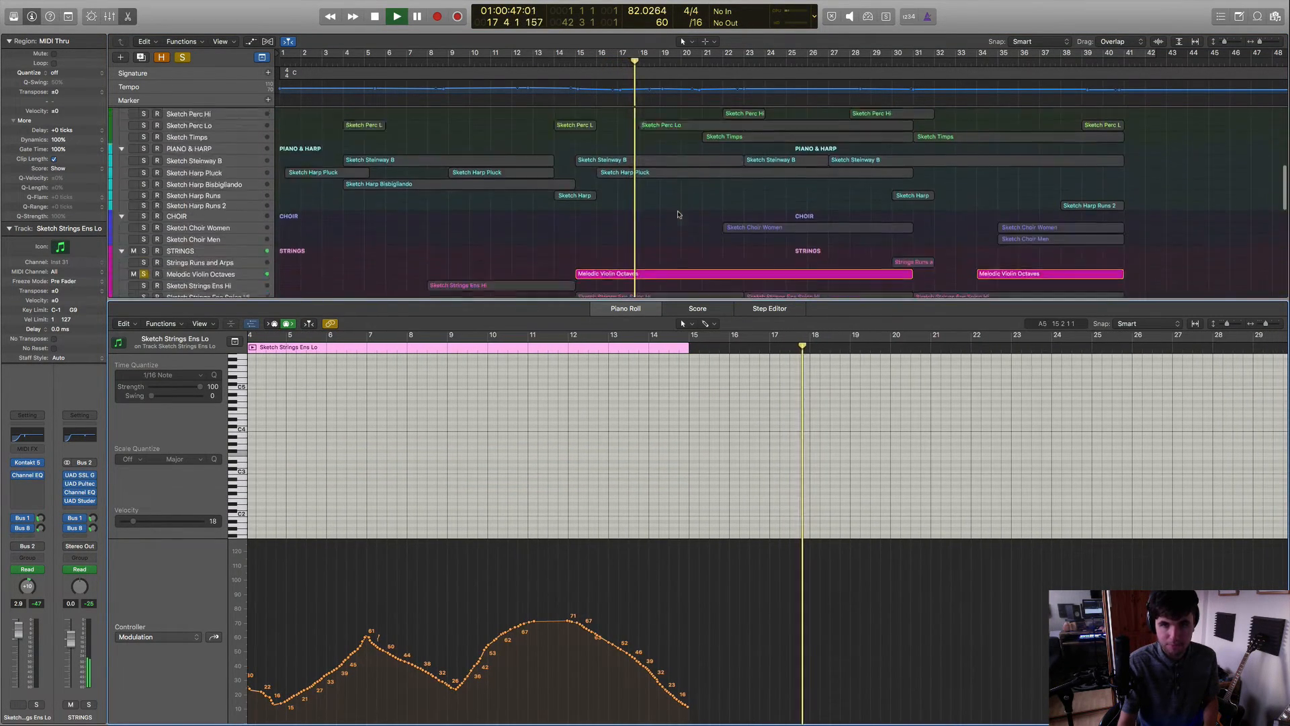
key(ctrl+s)
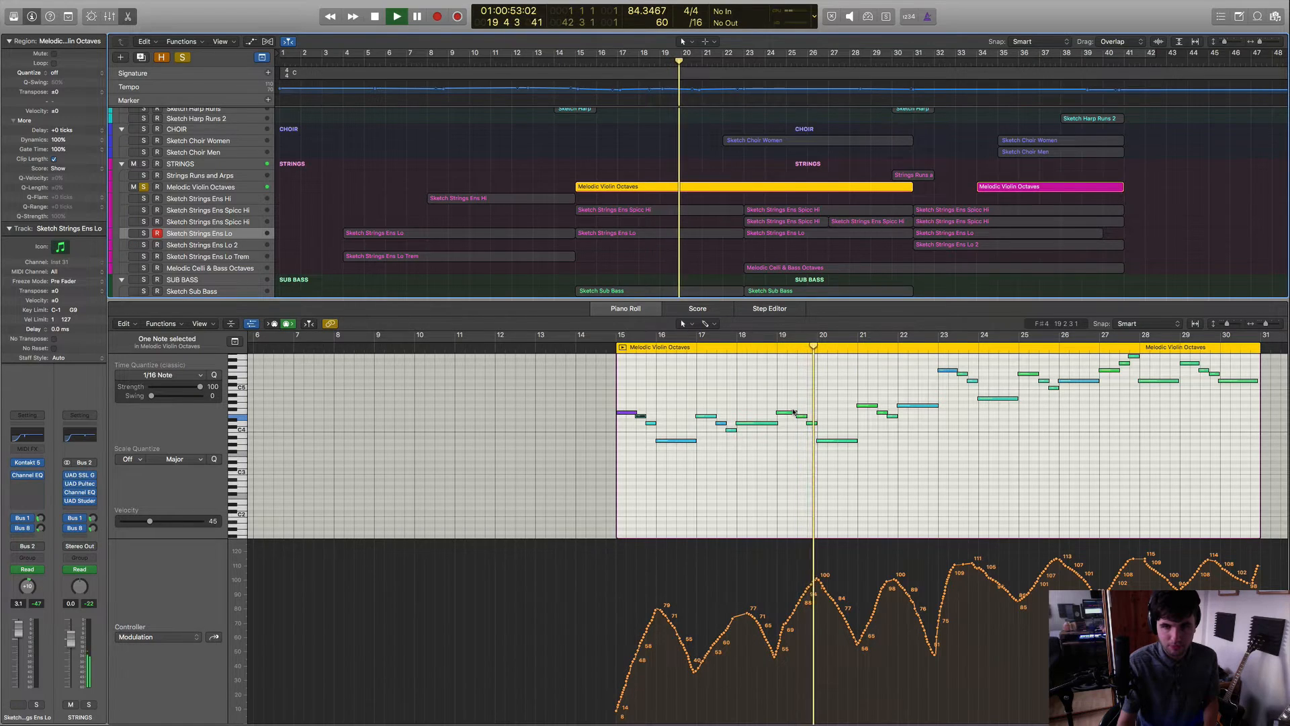
key(e)
key(space)
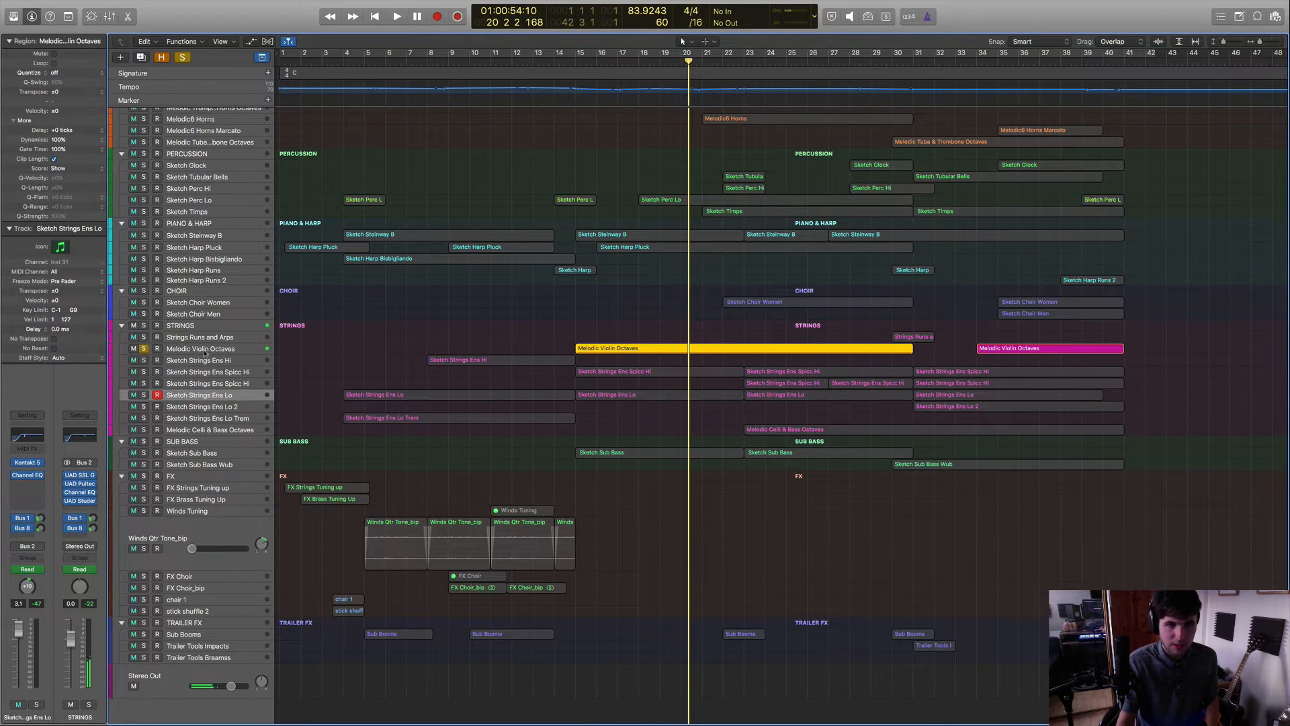
click(143, 348)
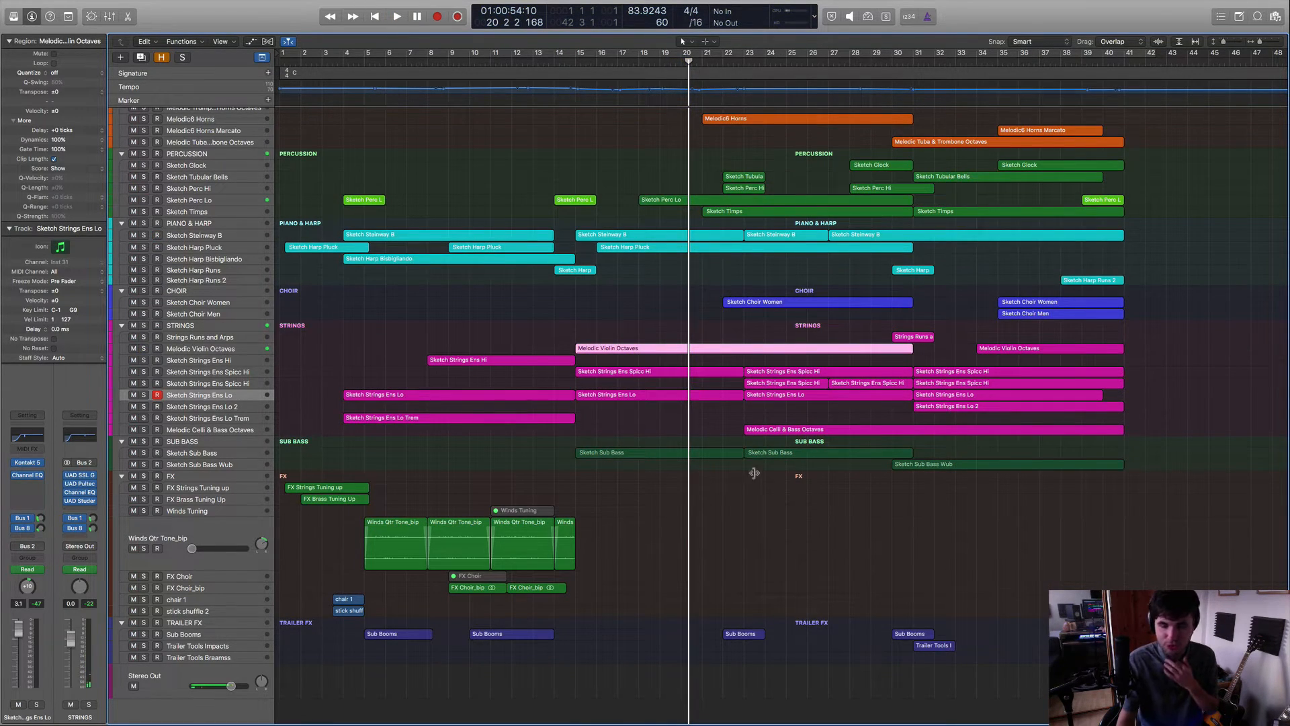
Highlight the Strings regions that play from bar 23 to the end of the arrangement, then clear the selection.
drag(608, 331, 624, 373)
key(e)
key(e)
click(696, 452)
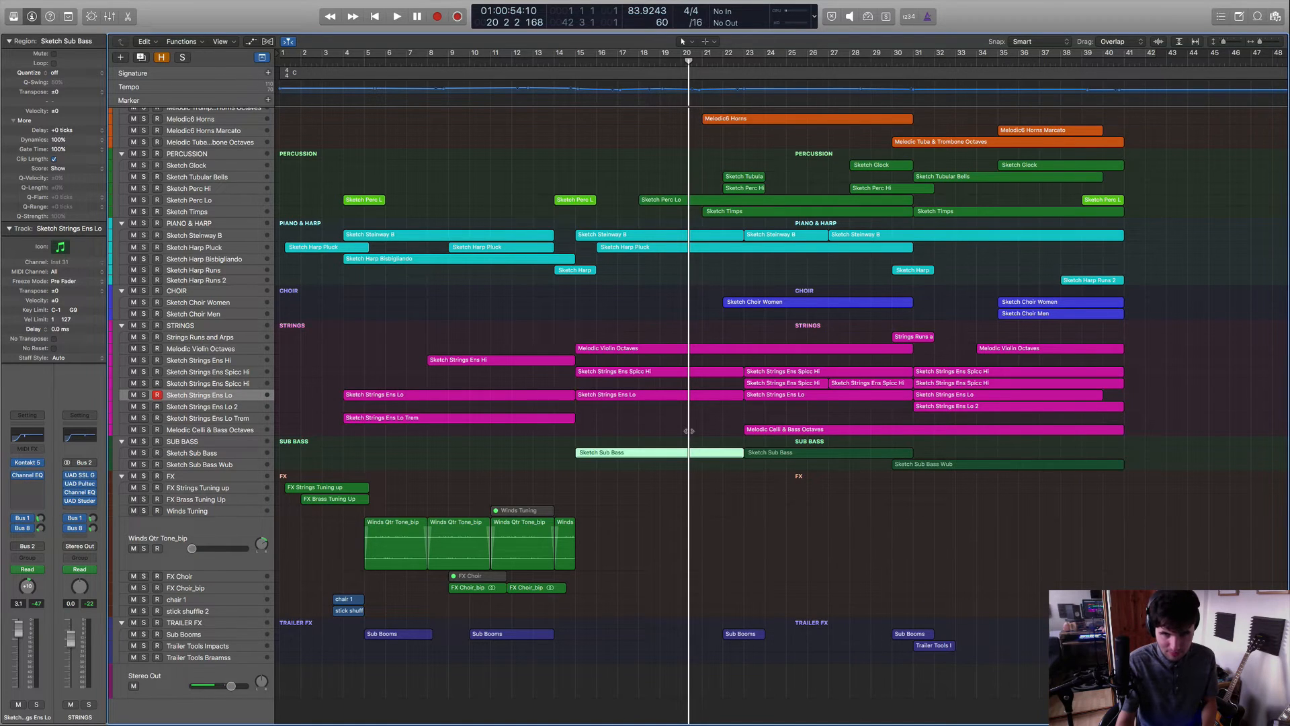
scroll(689, 430, right, 5)
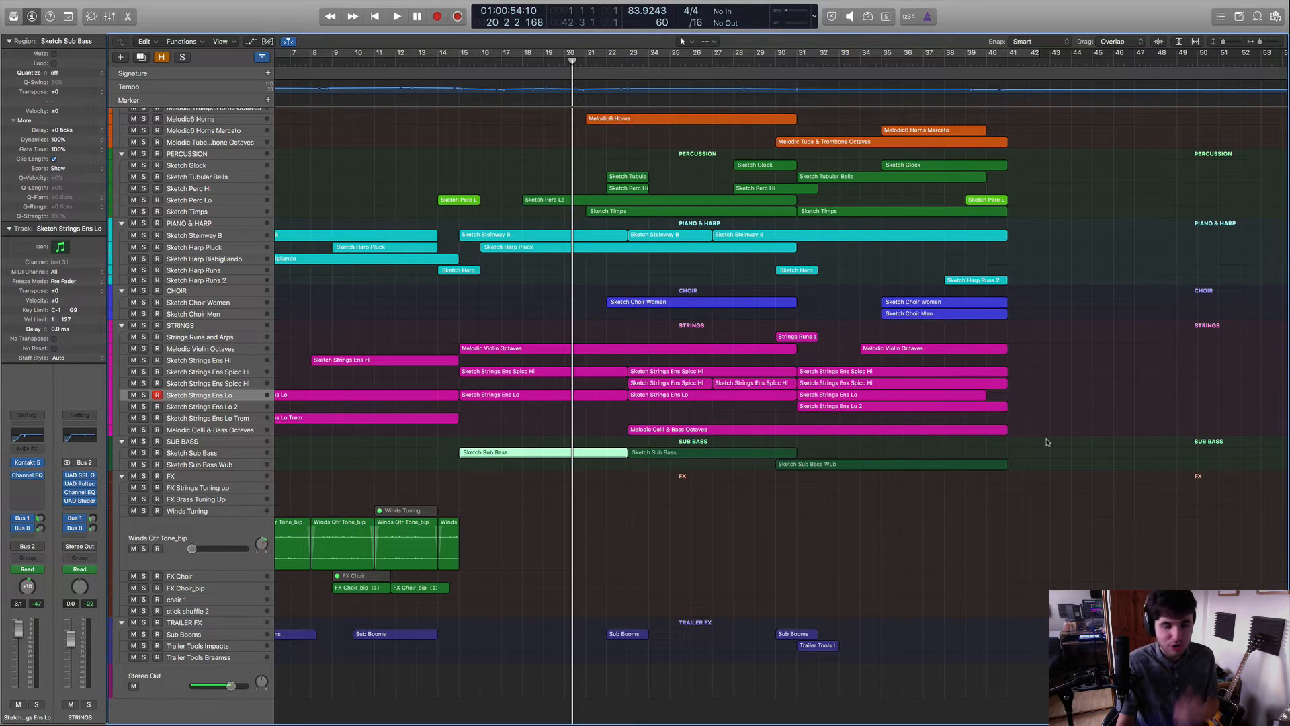
mouse_move(1034, 428)
mouse_down()
mouse_move(635, 402)
mouse_move(672, 363)
mouse_move(658, 350)
mouse_up()
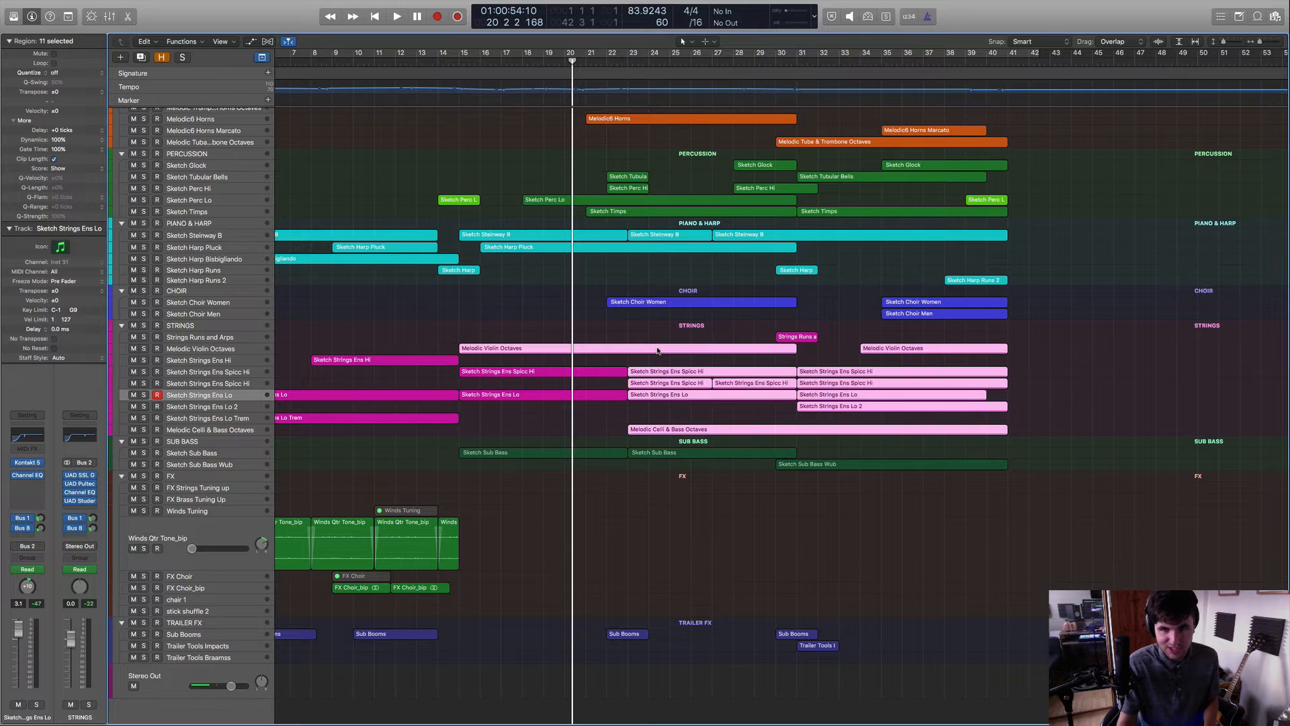
click(1048, 411)
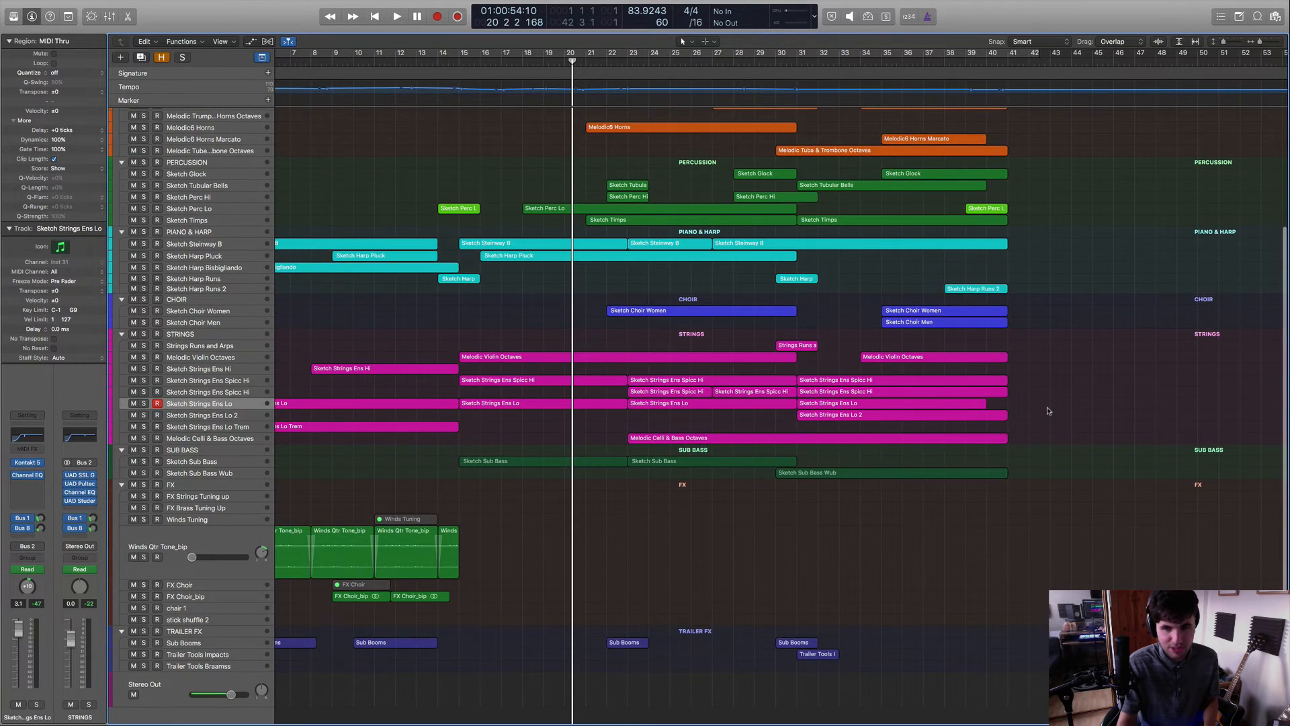
Play the arrangement from about bar 22 and solo both Sketch Strings Ens Spicc Hi tracks.
scroll(1045, 436, up, 3)
drag(1029, 468, 746, 426)
click(1004, 402)
click(765, 370)
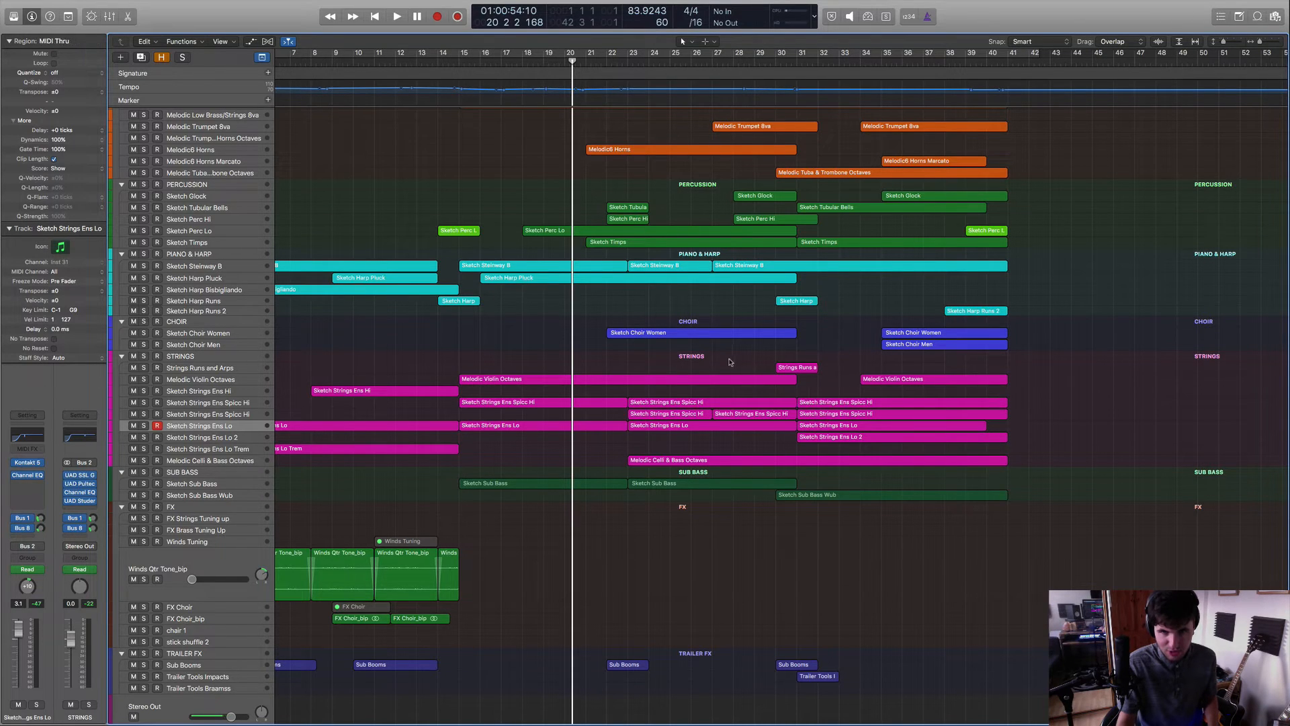
click(607, 67)
key(space)
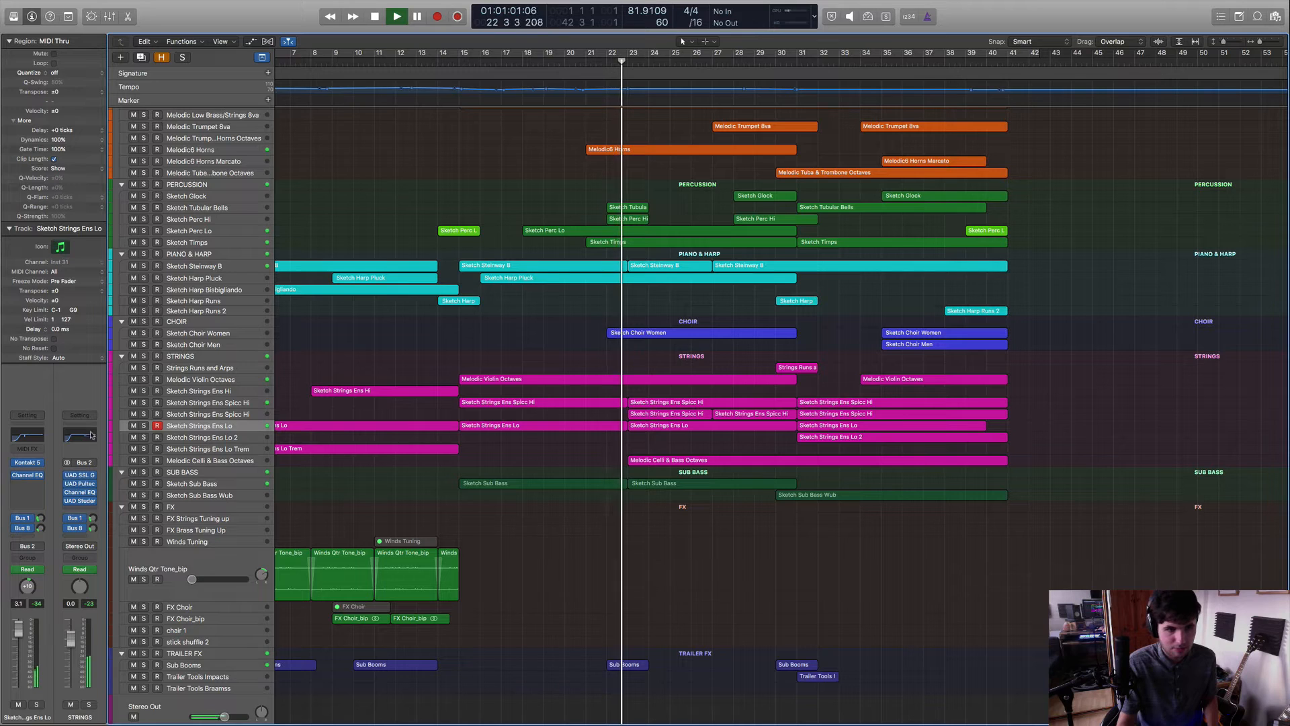
click(143, 402)
click(144, 414)
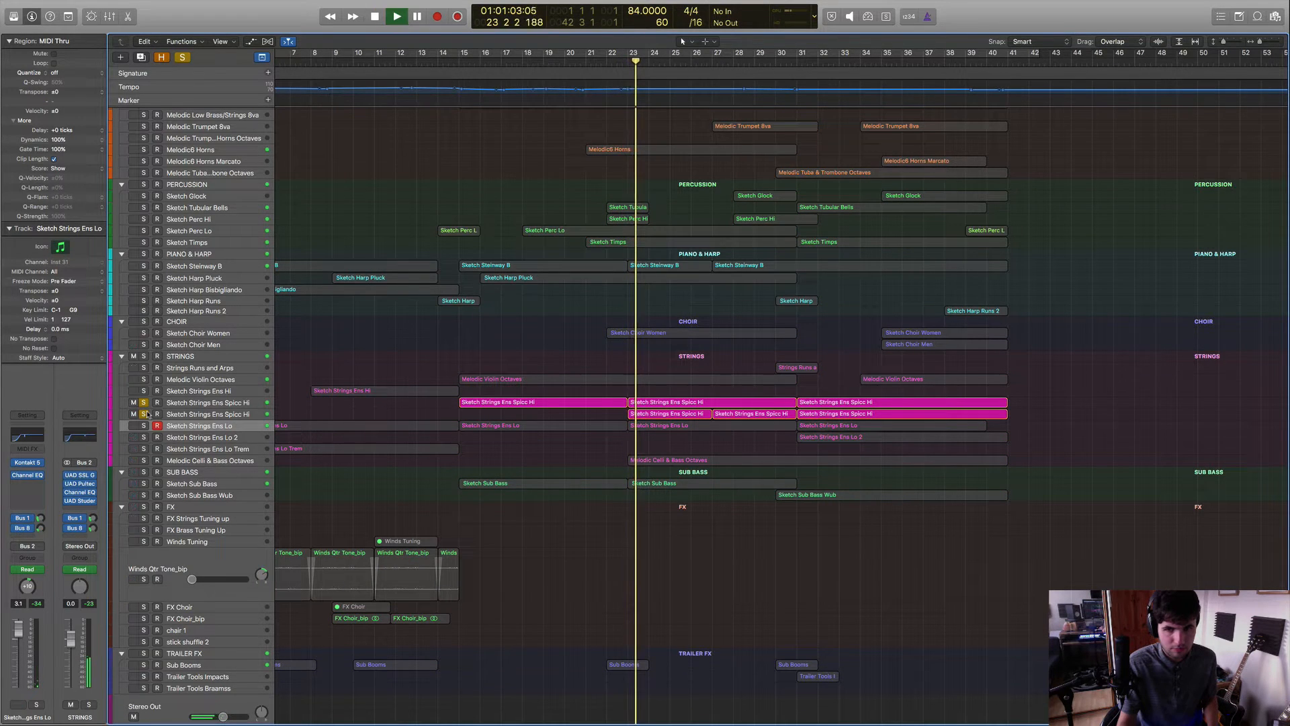
Examine the notes of the three Sketch Strings Ens Spicc Hi regions between bars 23 and 31 in the Piano Roll.
double_click(695, 406)
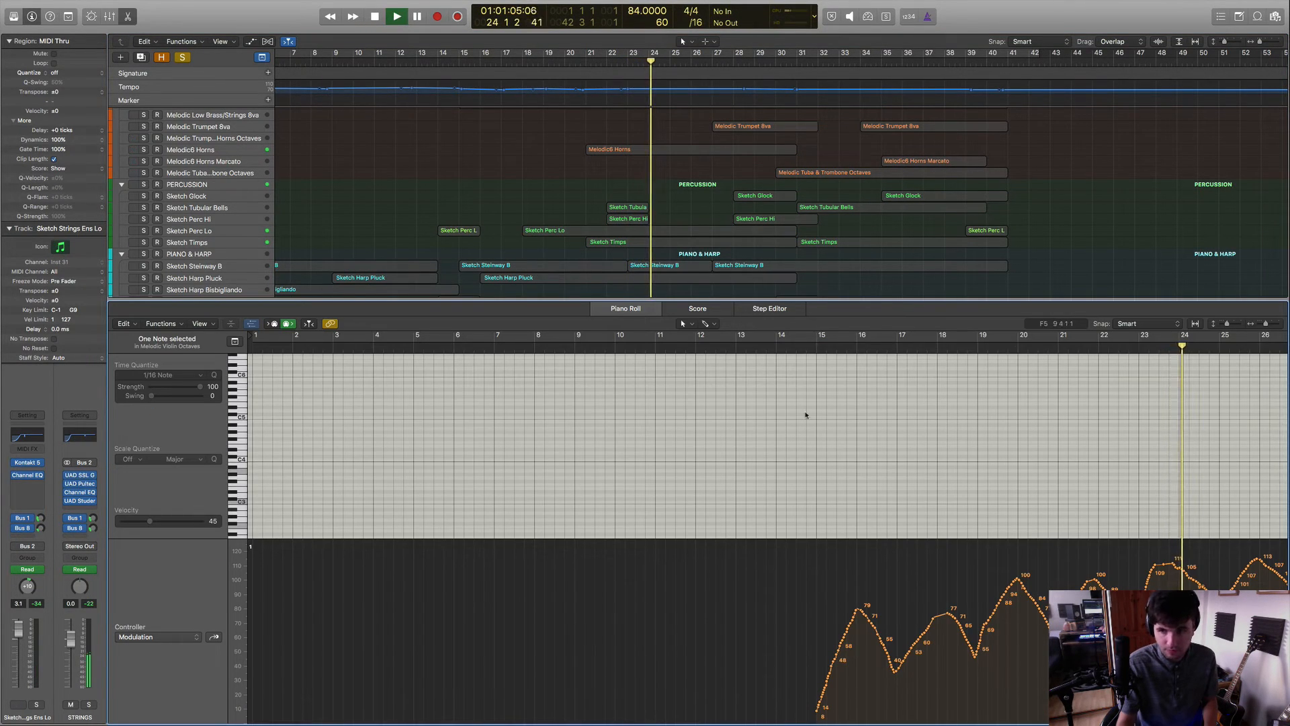
click(681, 232)
scroll(681, 235, down, 10)
click(674, 197)
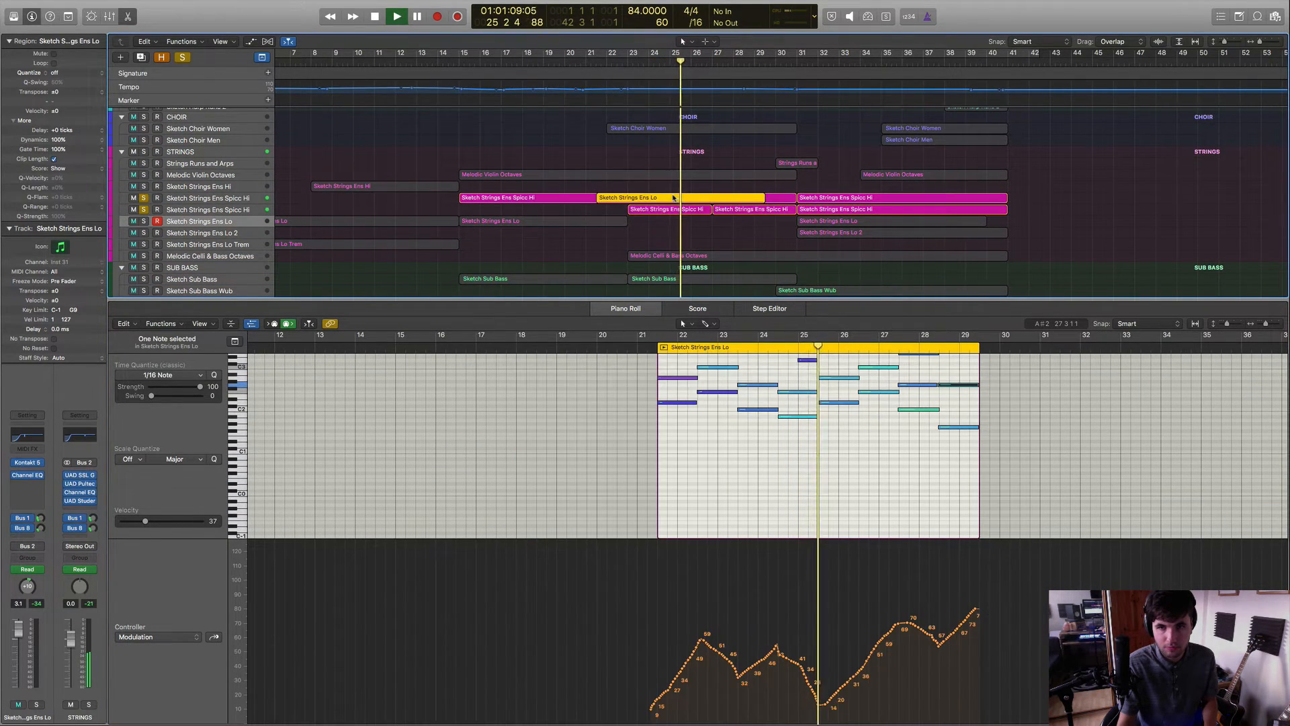
mouse_move(674, 197)
mouse_down()
mouse_move(691, 233)
mouse_move(704, 200)
mouse_move(752, 213)
mouse_up()
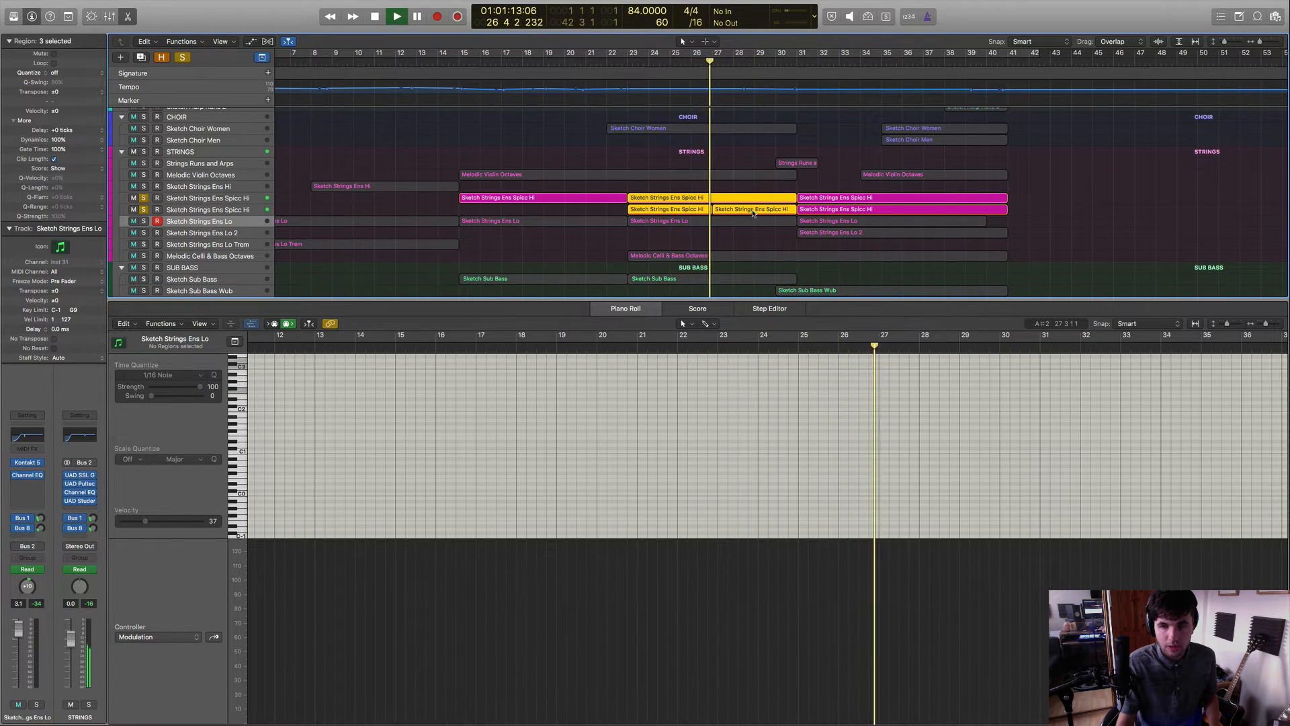
key(p)
key(p)
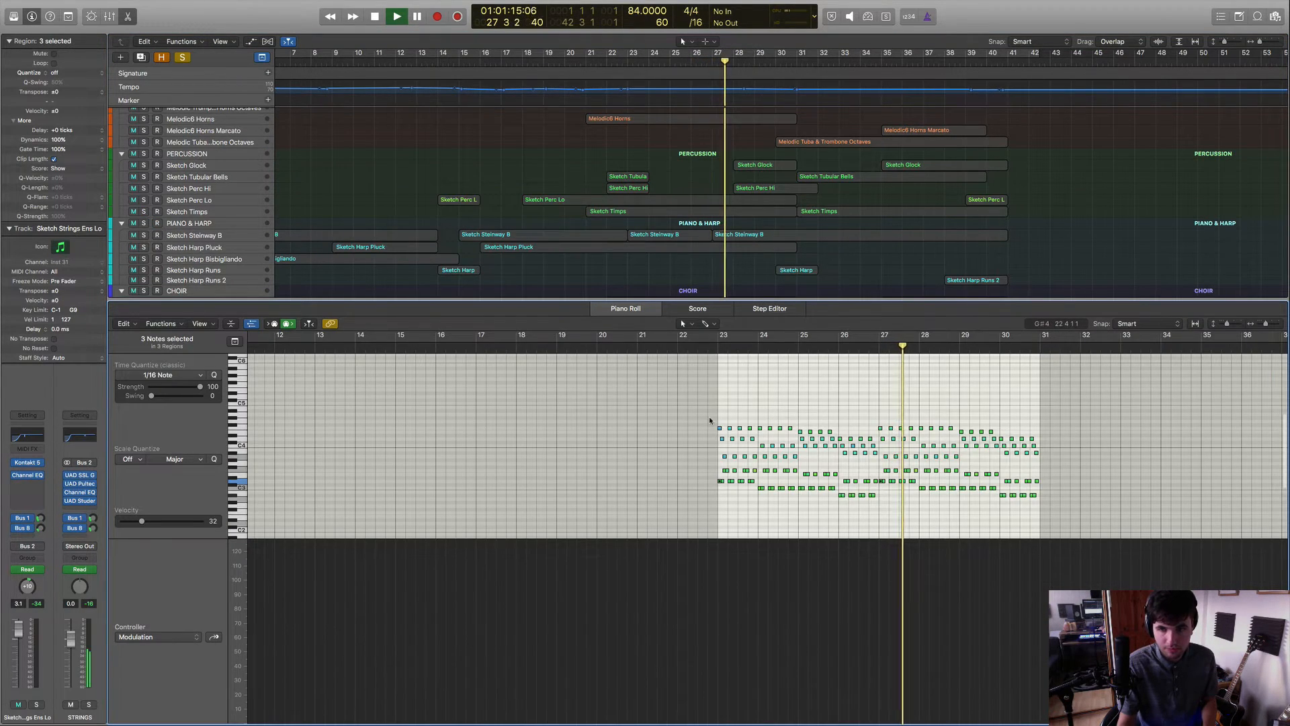
key(z)
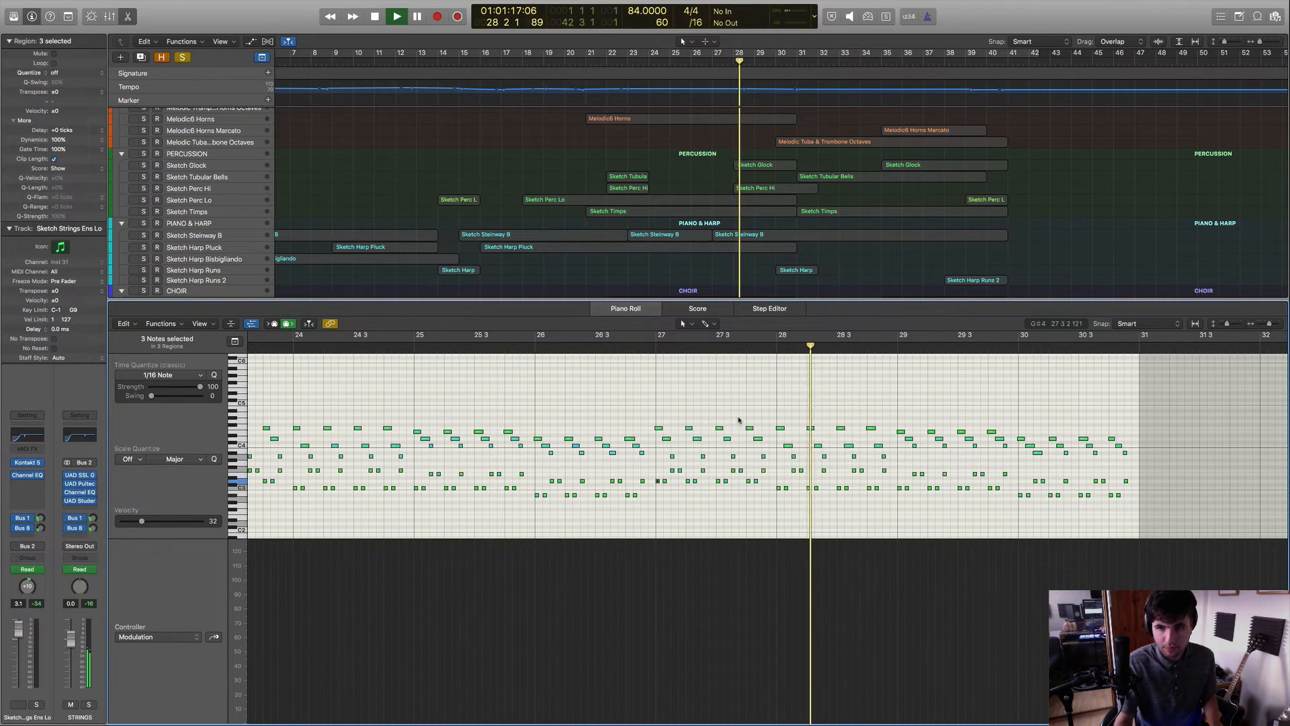
Examine the two Sketch Strings Ens Spicc Hi parts in the Score editor around bars 28 to 32 and pause playback.
key(n)
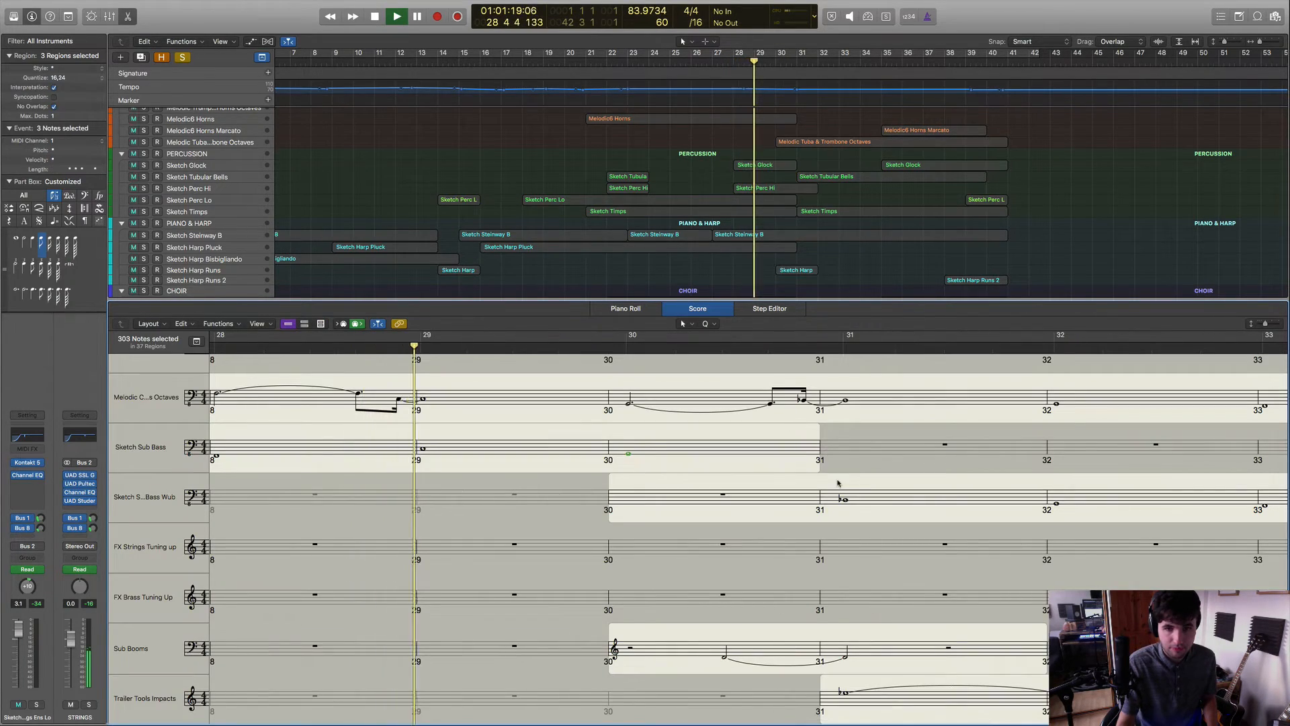
scroll(838, 483, up, 10)
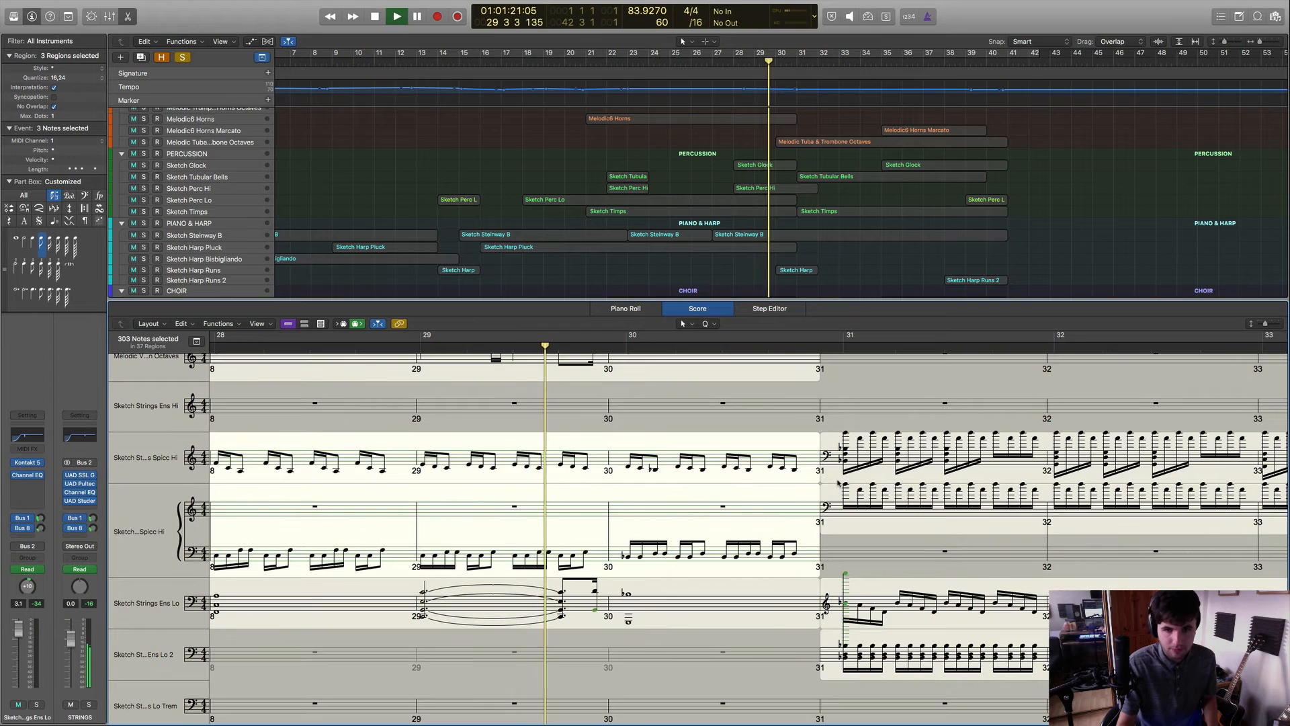
scroll(837, 482, up, 2)
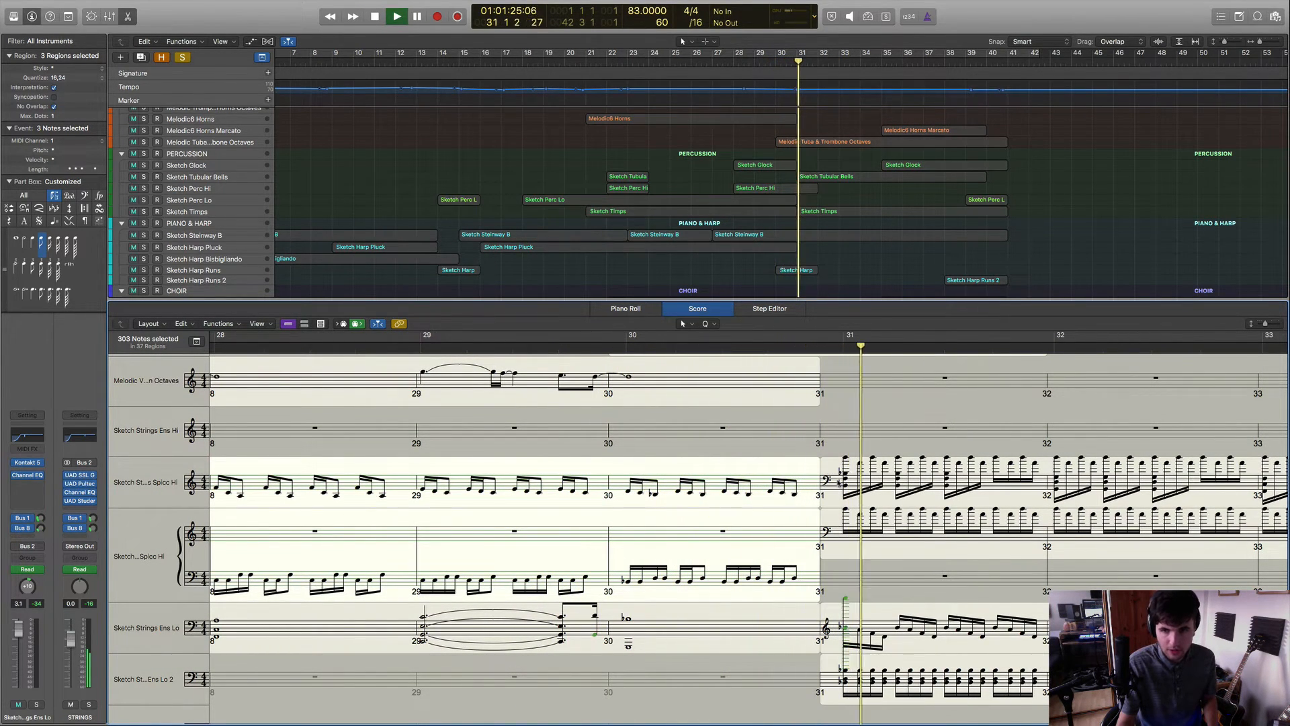
key(space)
scroll(839, 483, up, 10)
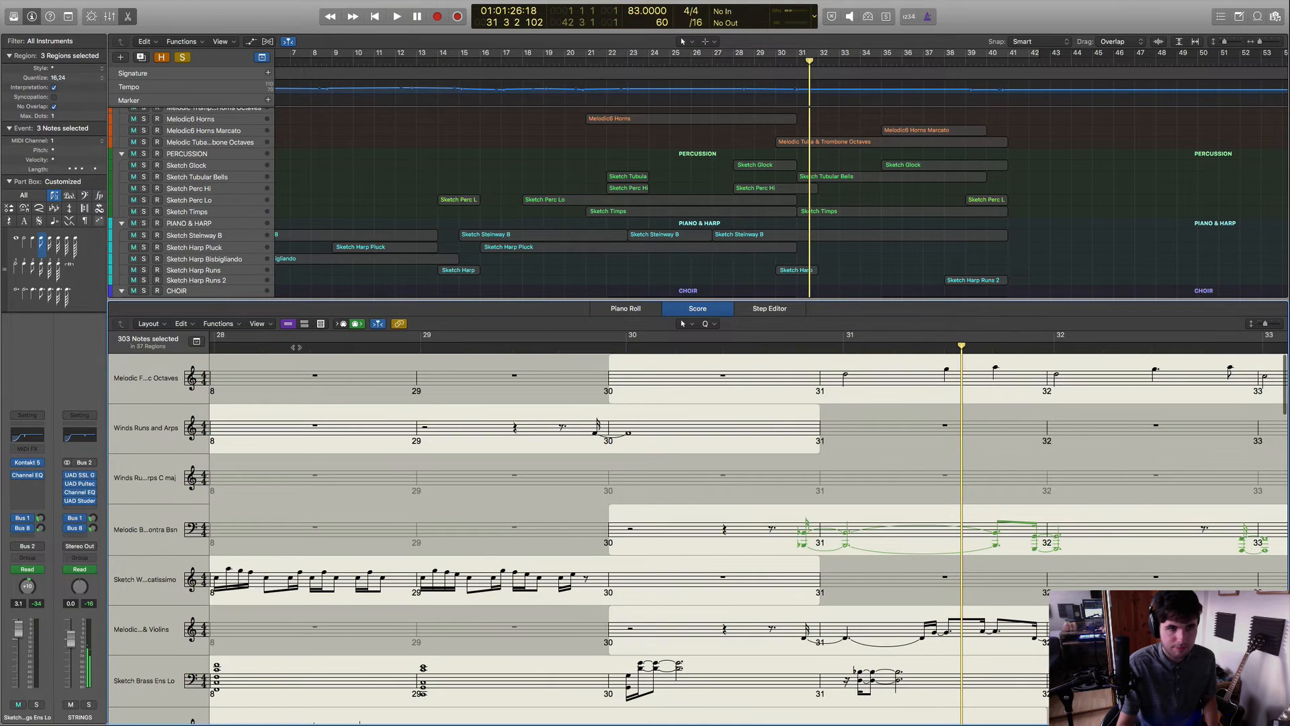
Close the editor, unsolo the two Sketch Strings Ens Spicc Hi tracks, stop playback and deselect the Sketch Harp Bisbigliando region.
double_click(352, 258)
key(space)
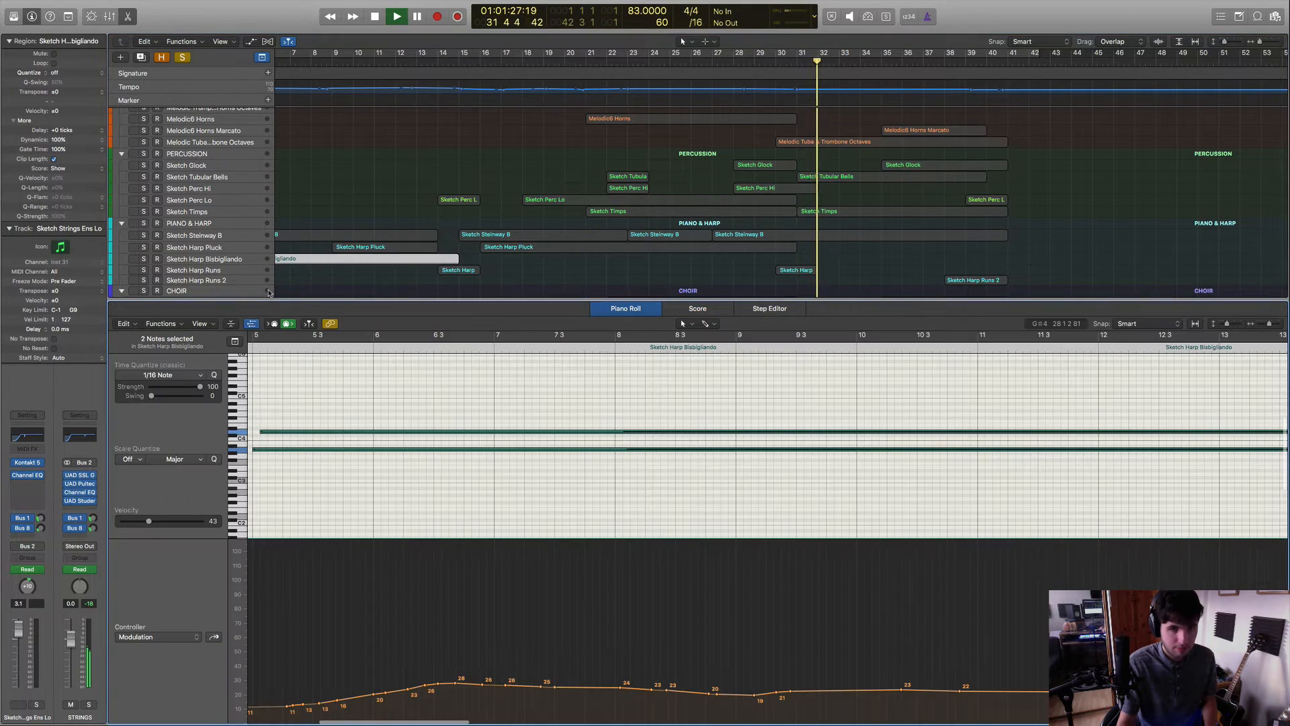
key(e)
key(space)
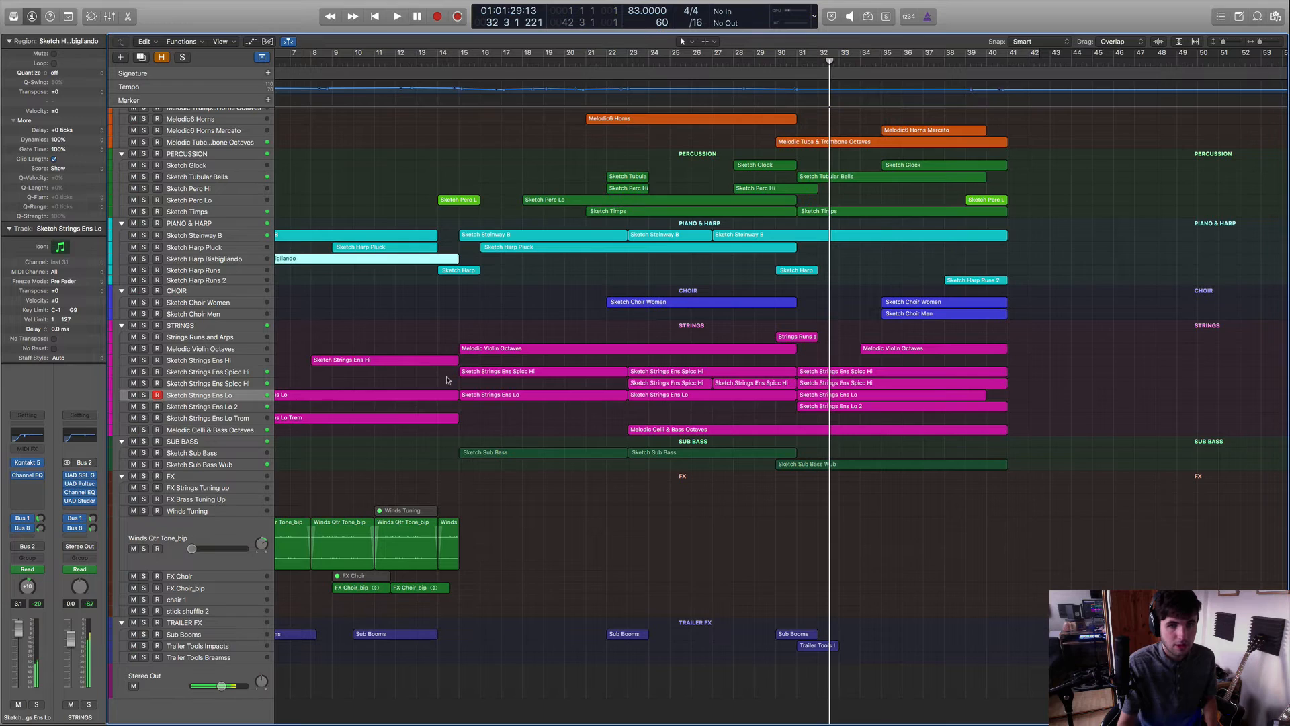
click(518, 478)
Select the upper Sketch Strings Ens Spicc Hi track and examine its channel strip plug-ins.
scroll(833, 533, up, 5)
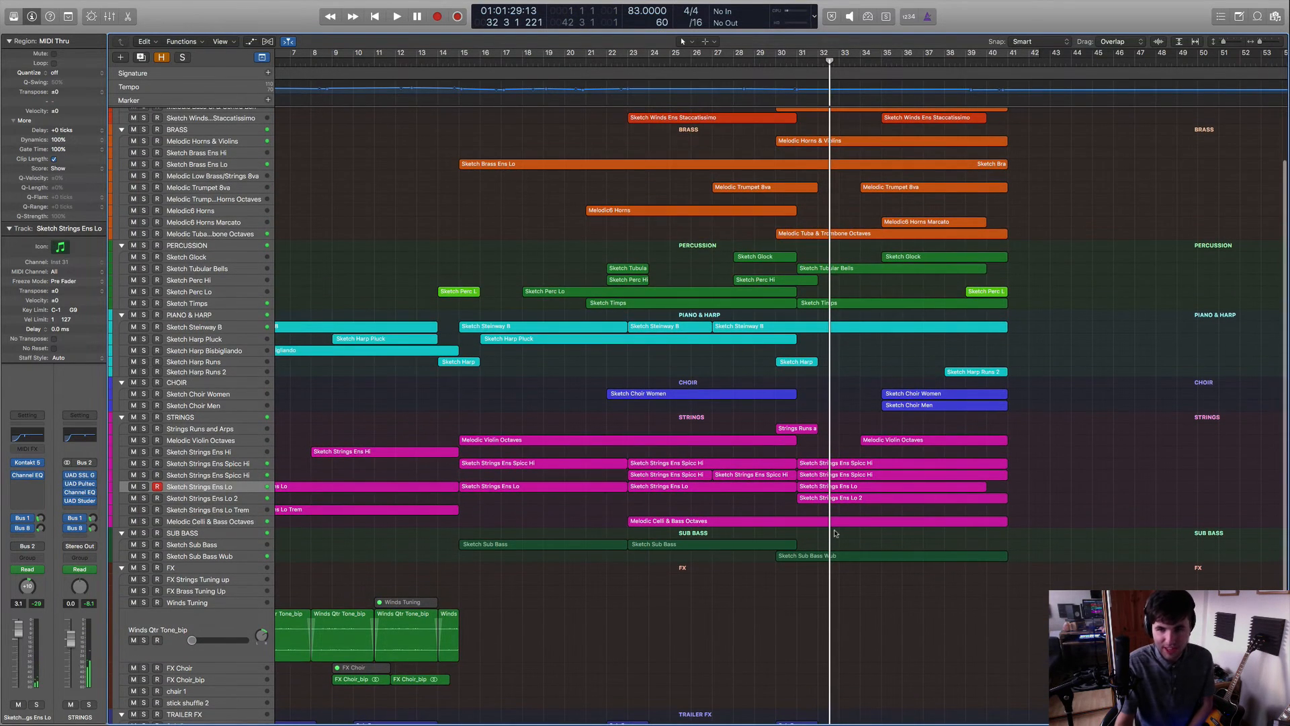
scroll(835, 533, left, 2)
scroll(835, 533, left, 1)
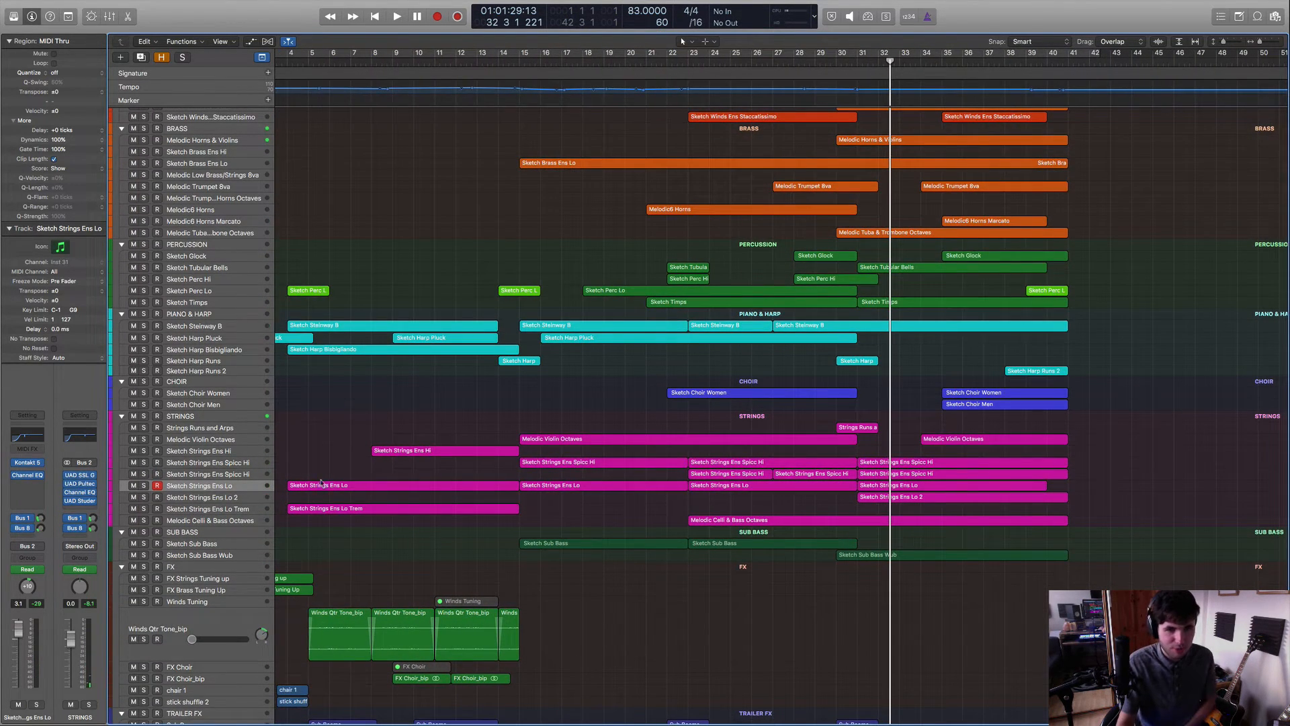
click(226, 474)
click(209, 464)
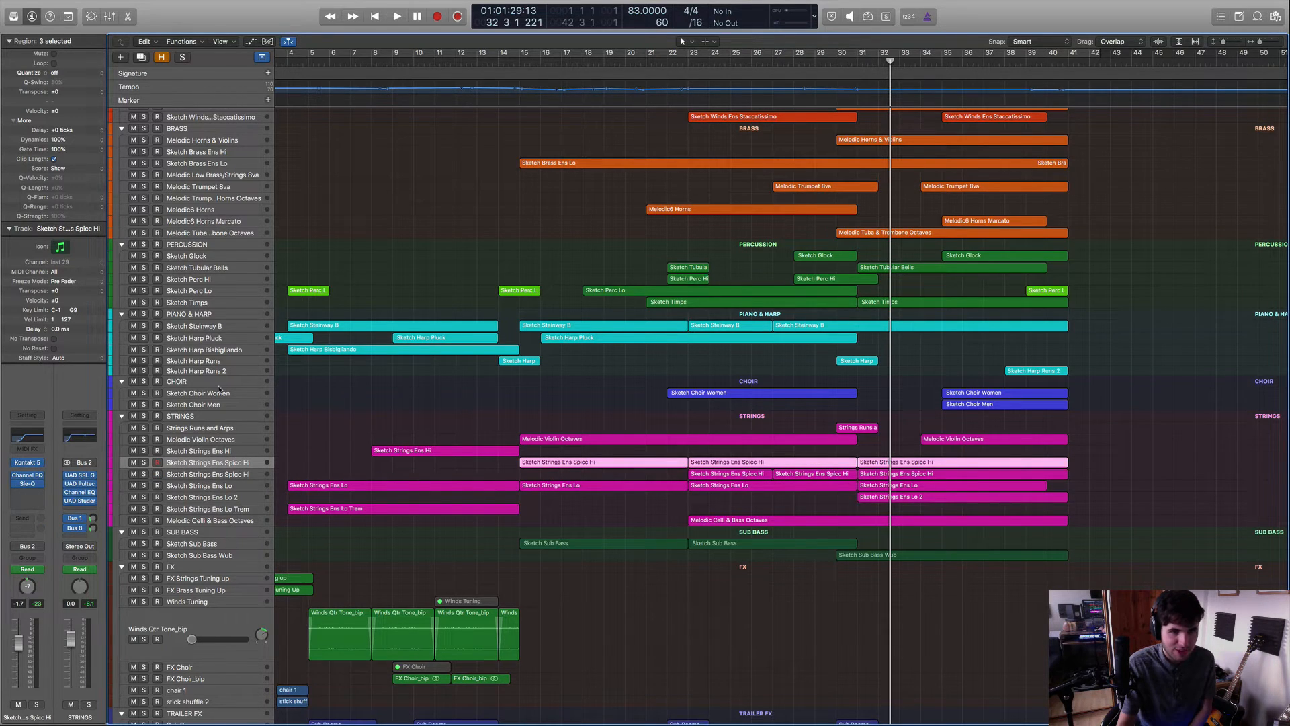
mouse_move(41, 488)
Step through the Strings tracks between Sketch Strings Ens Lo 2 and Sketch Strings Ens Hi, ending on Sketch Strings Ens Hi.
click(216, 498)
key(Up)
key(Up)
key(Up)
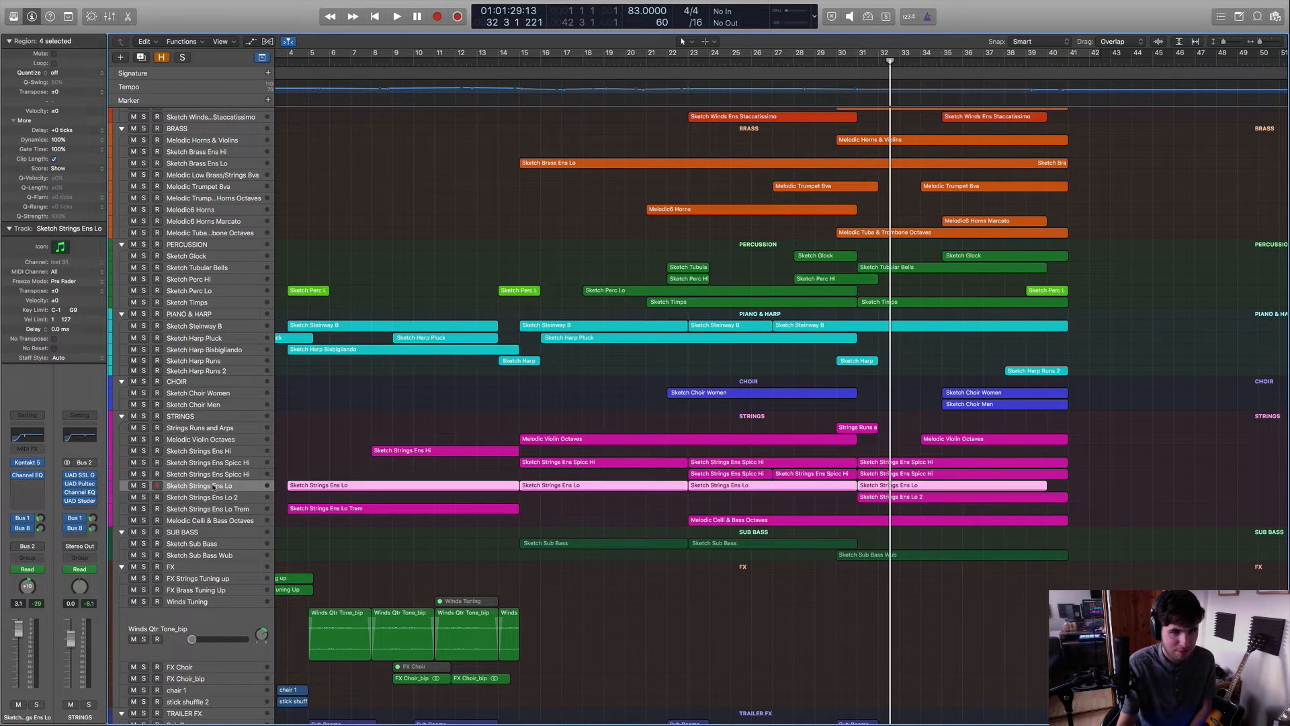
key(Up)
key(Up)
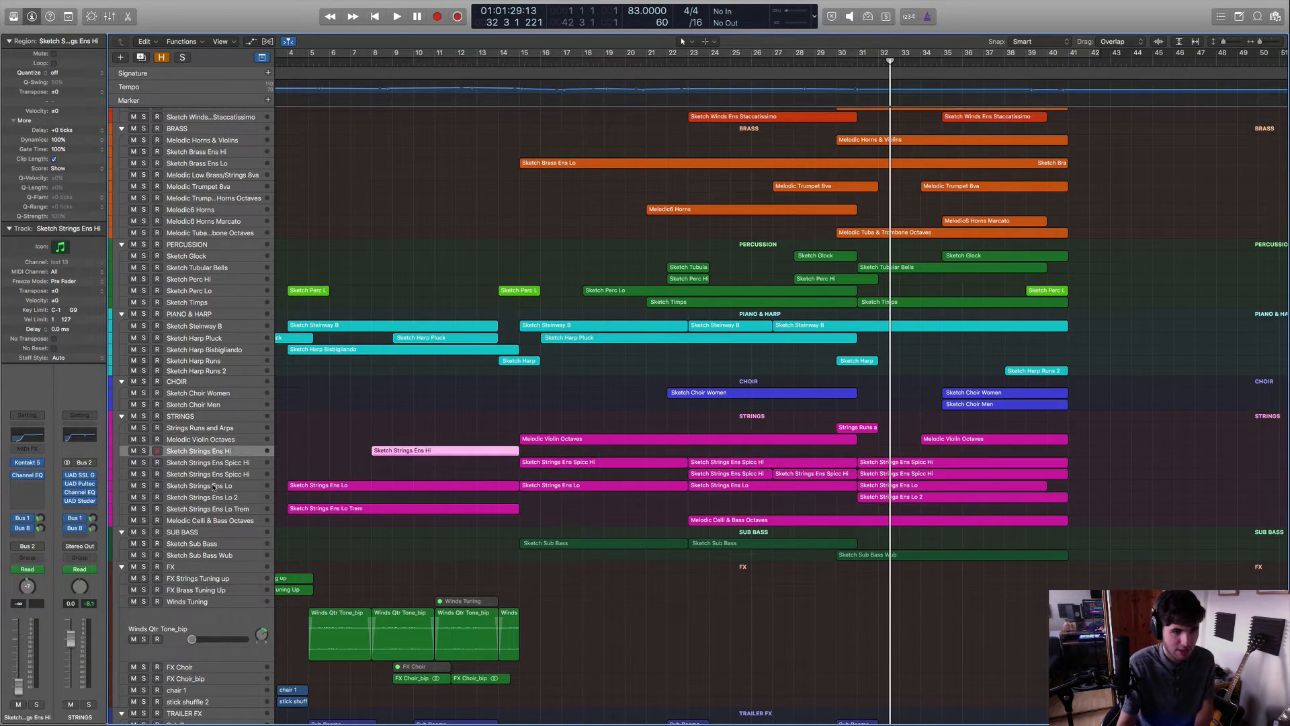
key(Down)
key(Down)
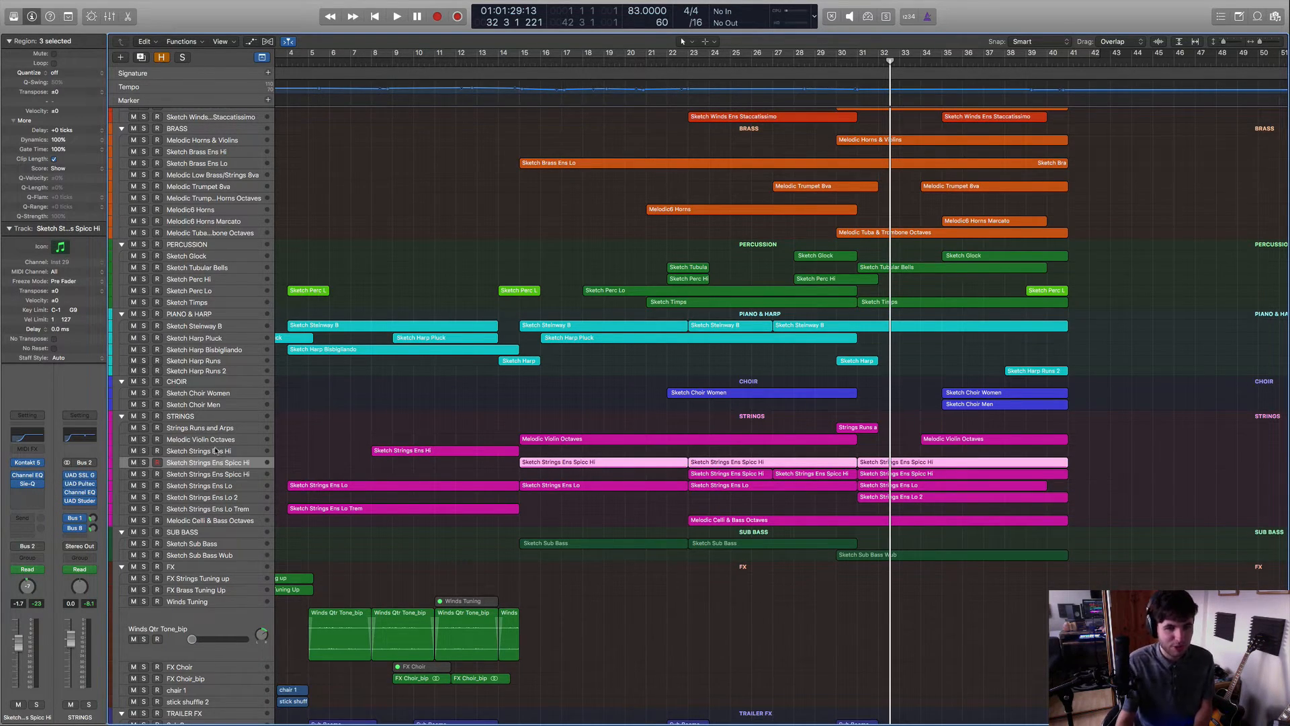
key(Up)
Open the Kontakt instrument of the Strings Runs and Arps track and move its window to the middle of the arrangement.
scroll(218, 453, up, 1)
scroll(216, 451, up, 1)
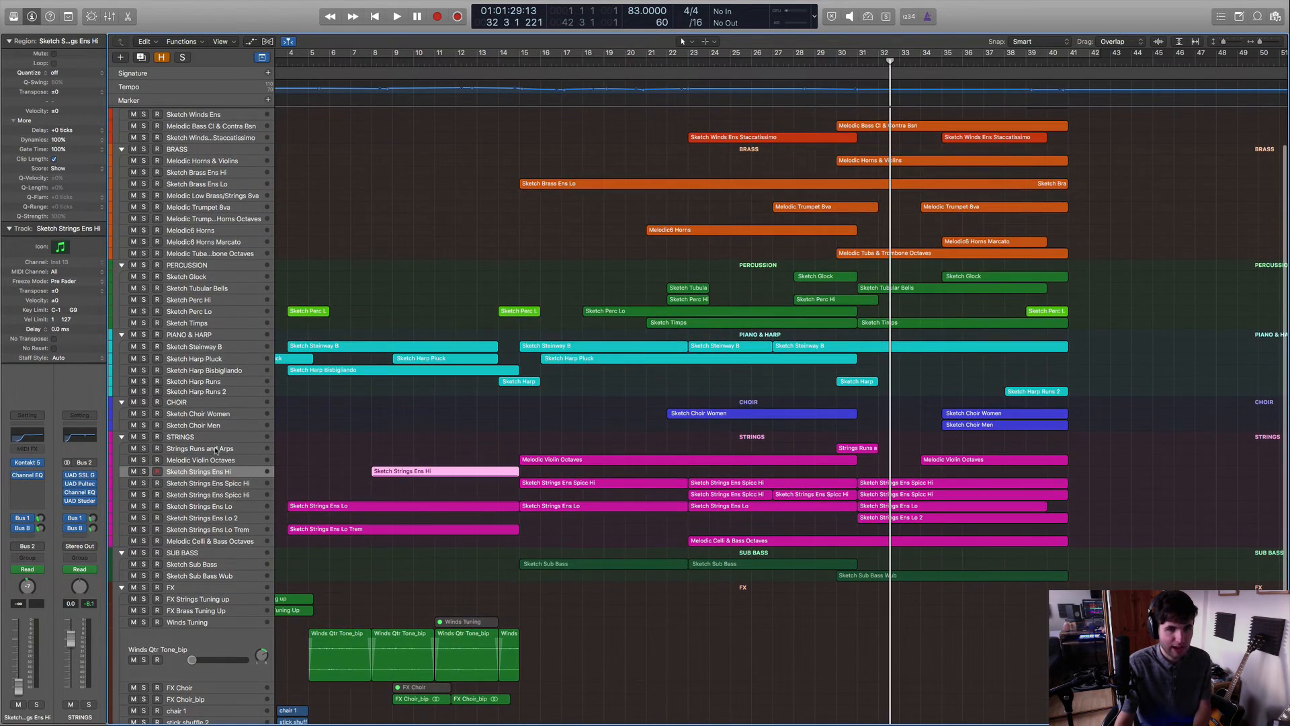
click(216, 450)
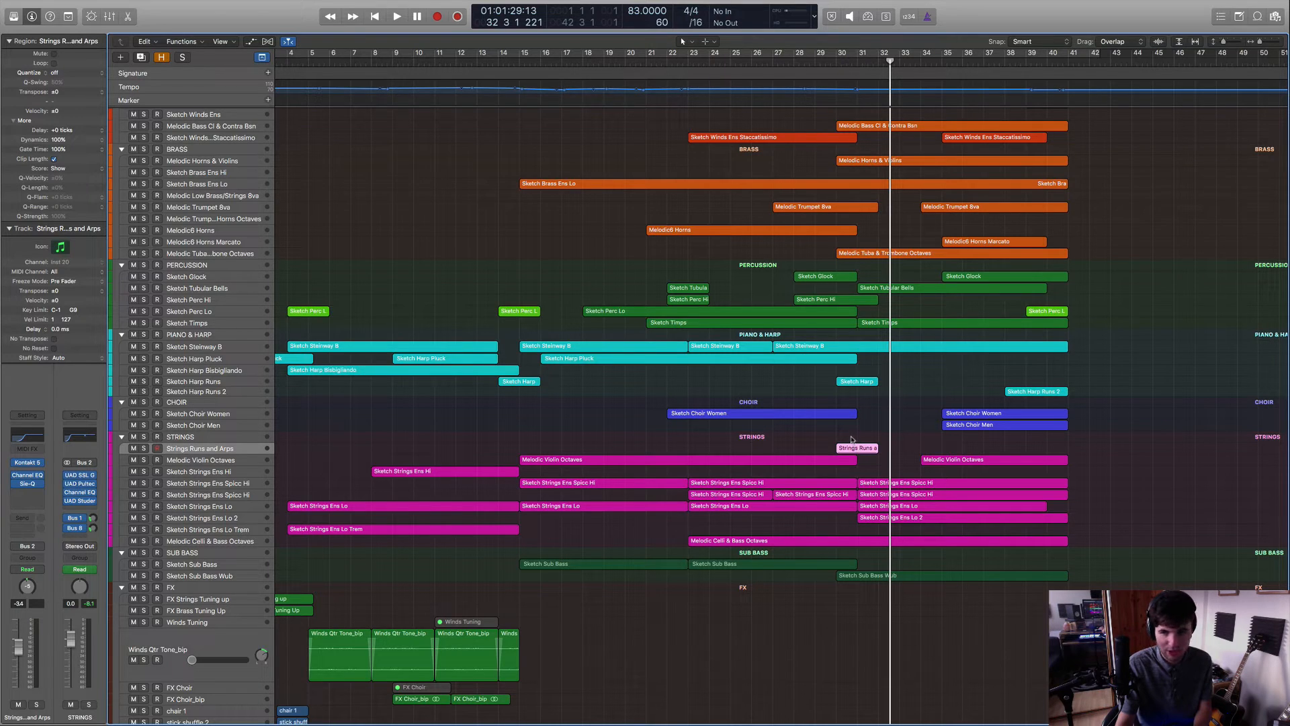
mouse_move(27, 463)
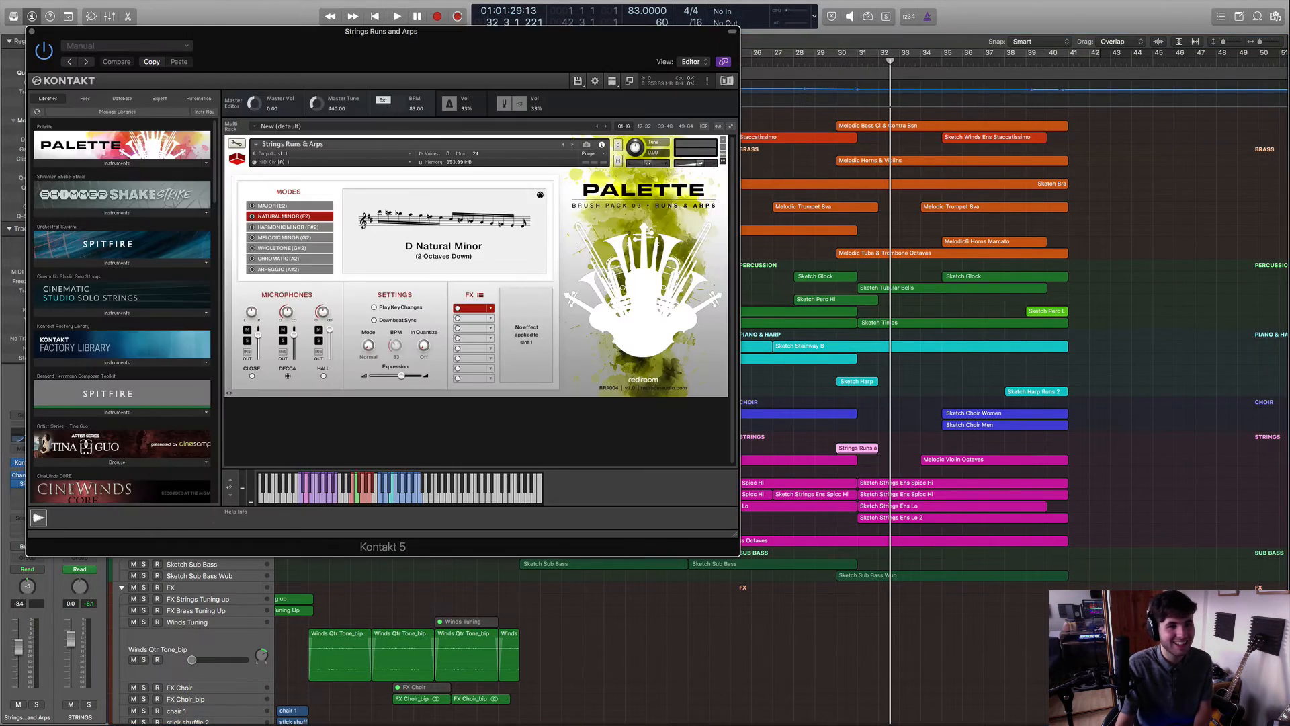
drag(397, 31, 568, 133)
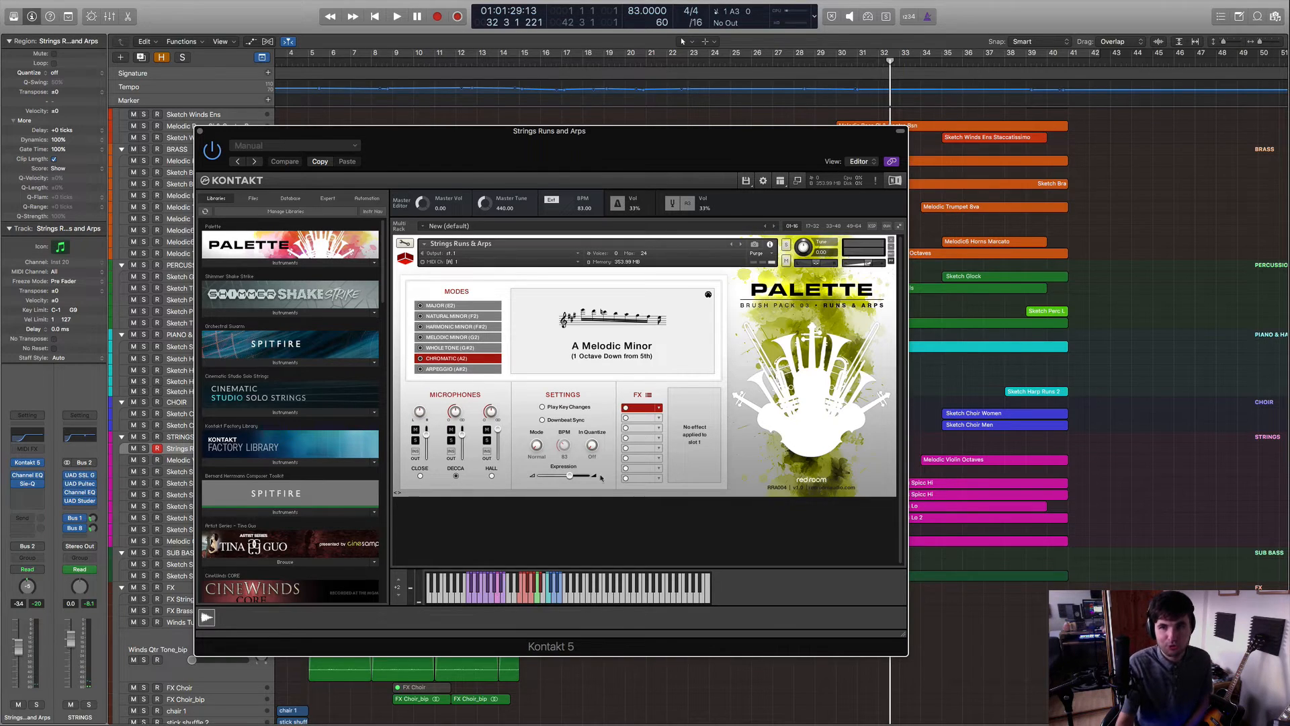
Try to place the generated A Melodic Minor run from Kontakt as MIDI on the Strings Runs and Arps track near bar 9.
drag(735, 146, 1133, 109)
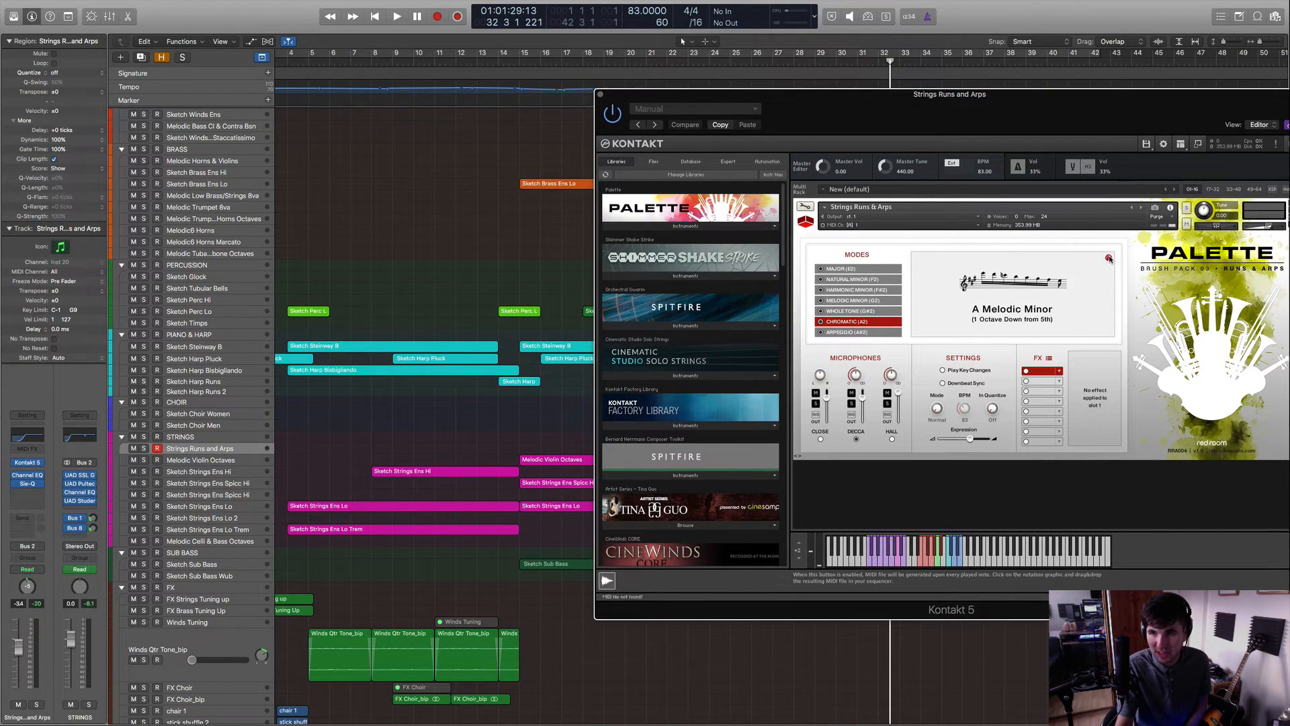
drag(528, 422, 415, 447)
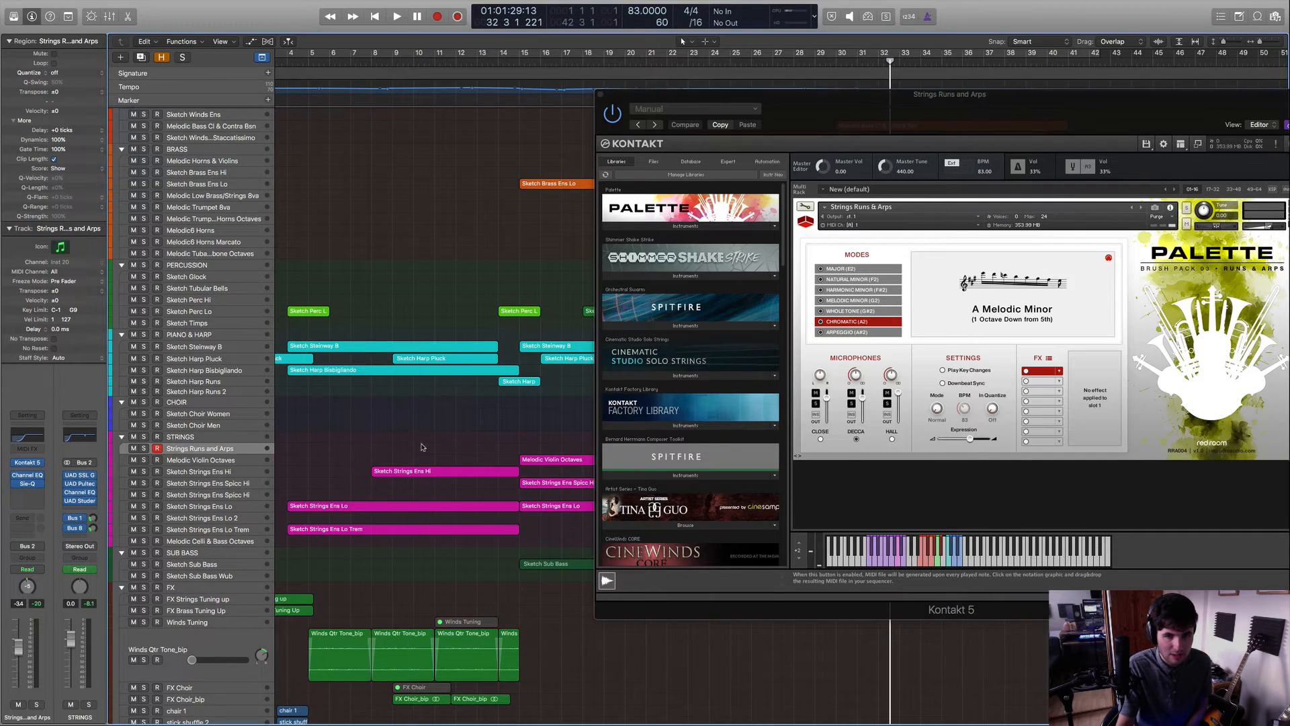
drag(809, 104, 741, 211)
drag(944, 388, 414, 449)
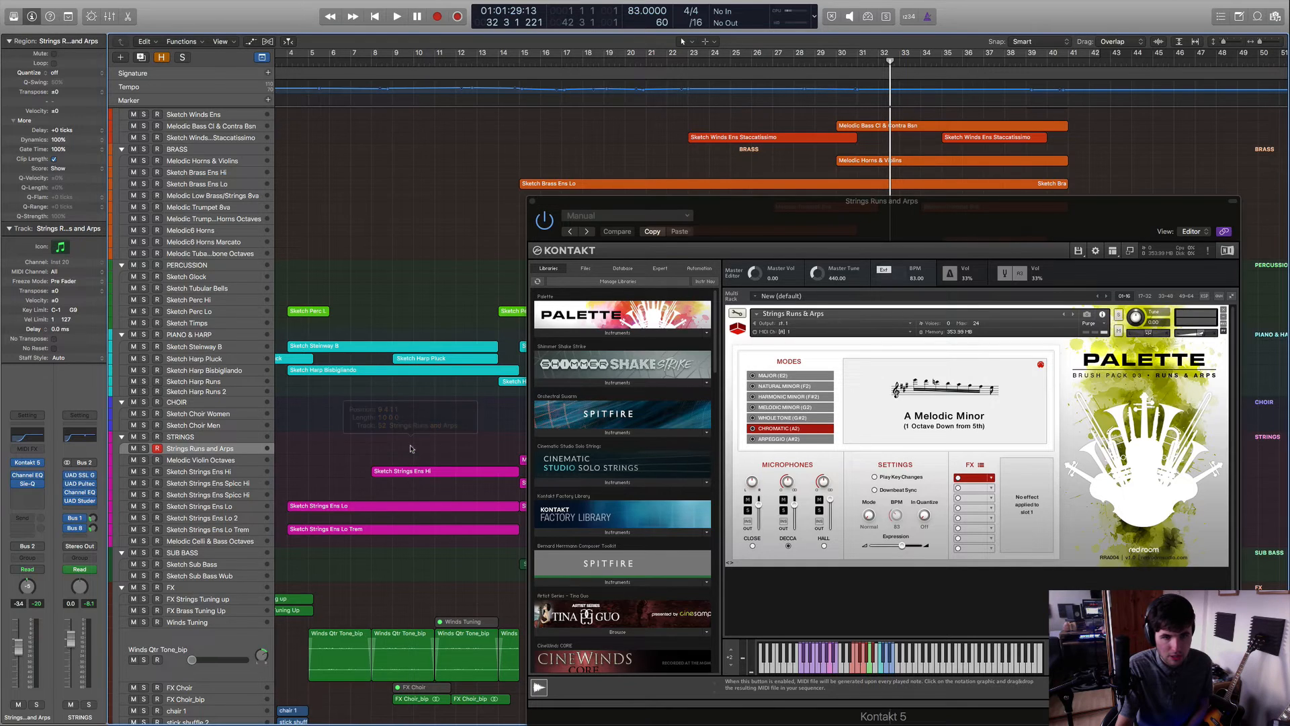
Move the playhead to bar 9 and reposition the Kontakt window so the start of the arrangement stays visible.
drag(714, 209, 674, 239)
drag(816, 241, 768, 211)
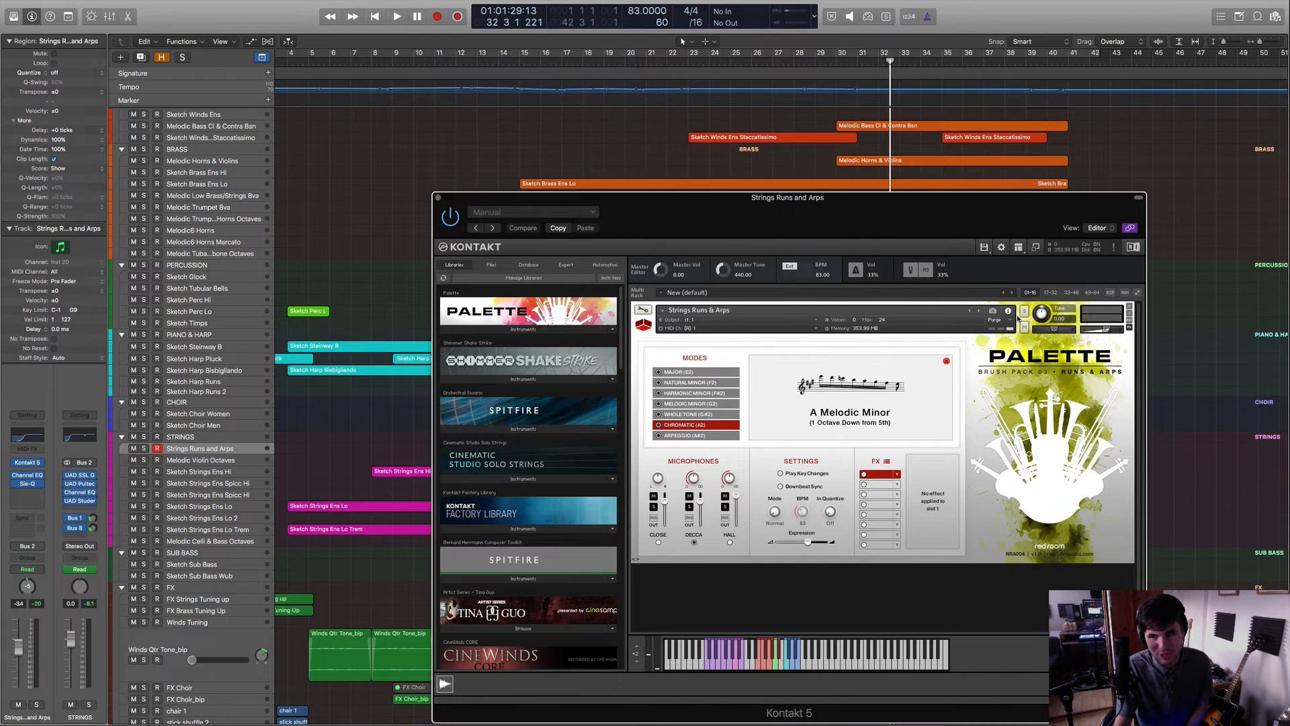
drag(995, 193, 1079, 161)
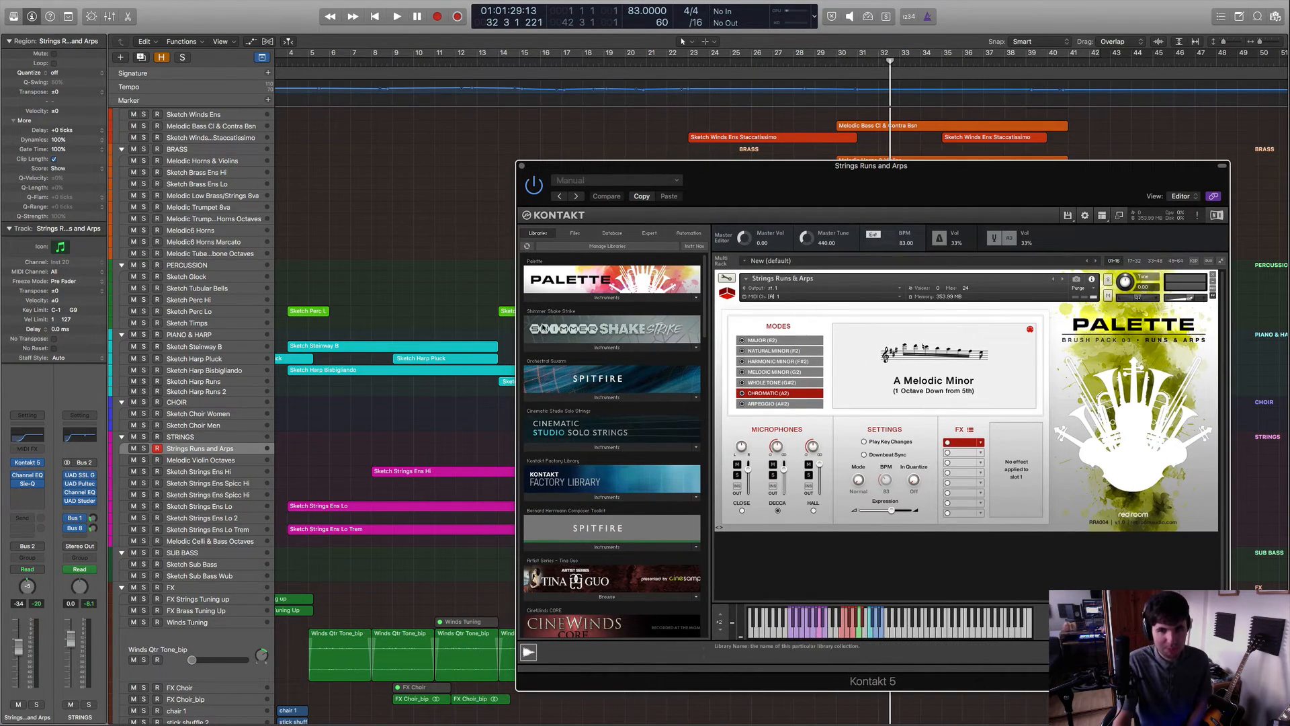
click(395, 59)
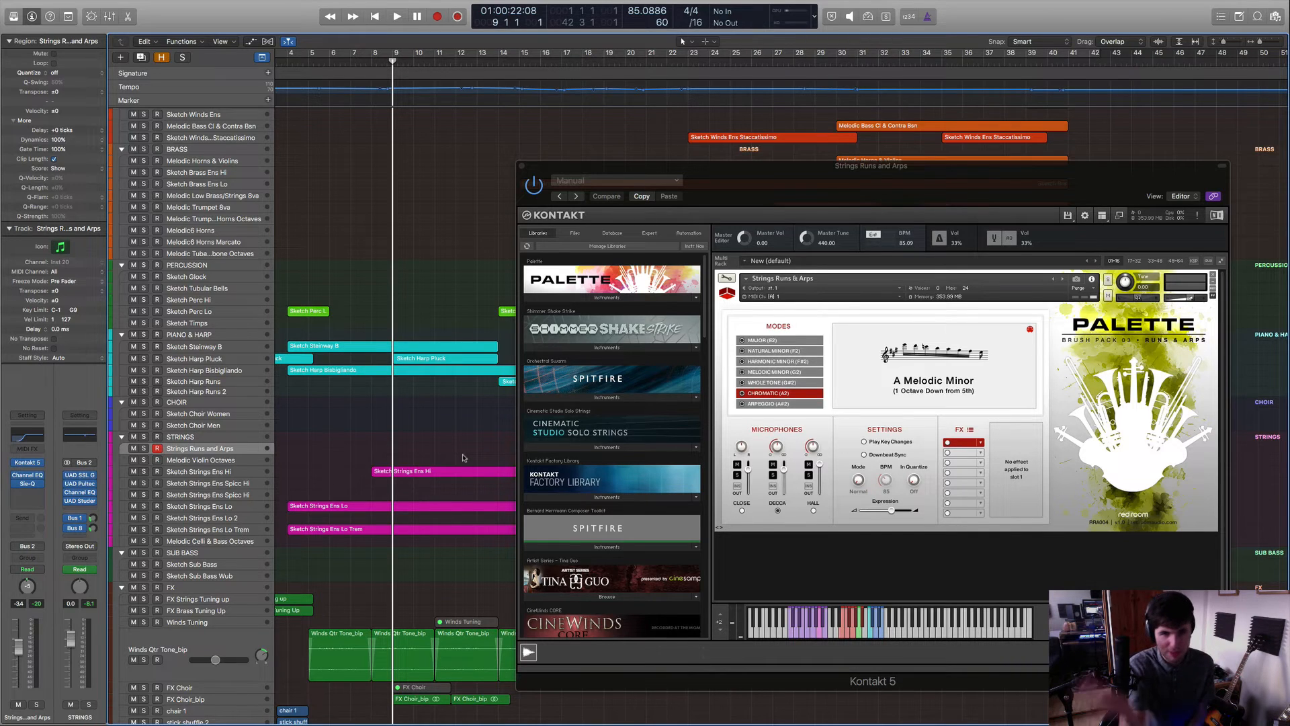
drag(872, 177, 869, 130)
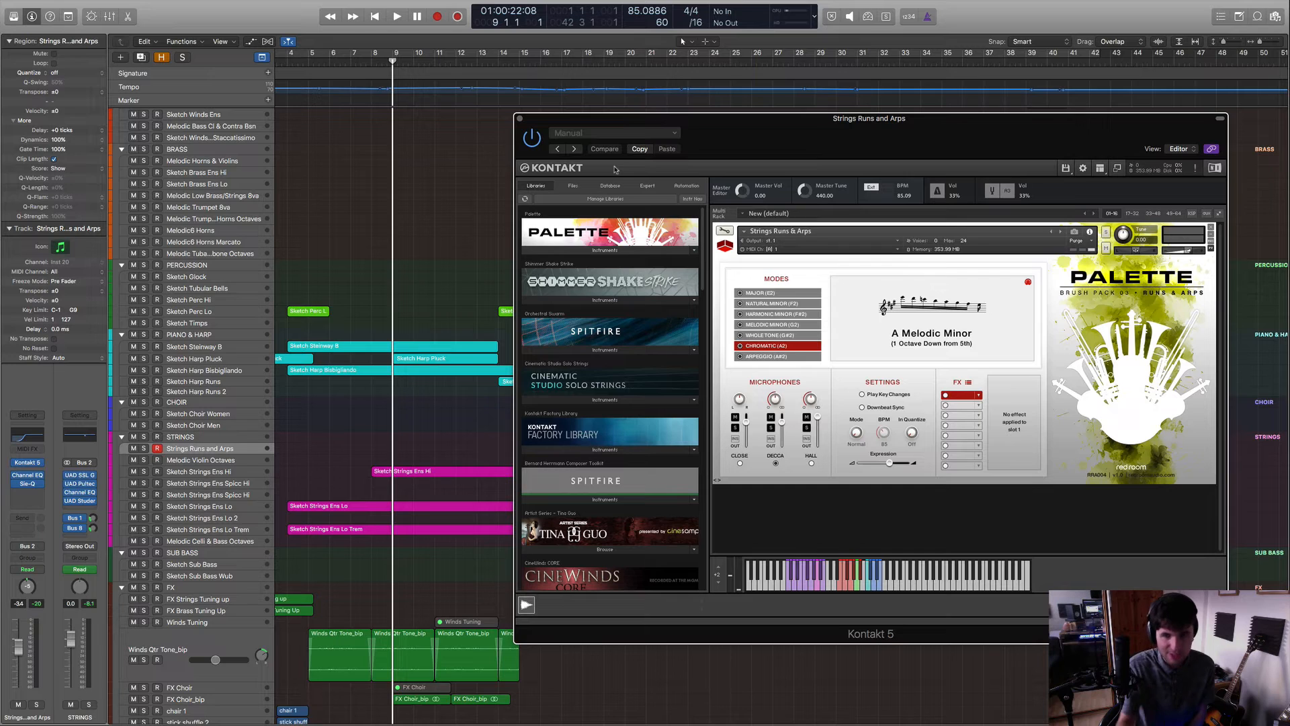
Close the Strings Runs and Arps instrument window and select the Sketch Harp Pluck track with none of its regions selected.
click(520, 120)
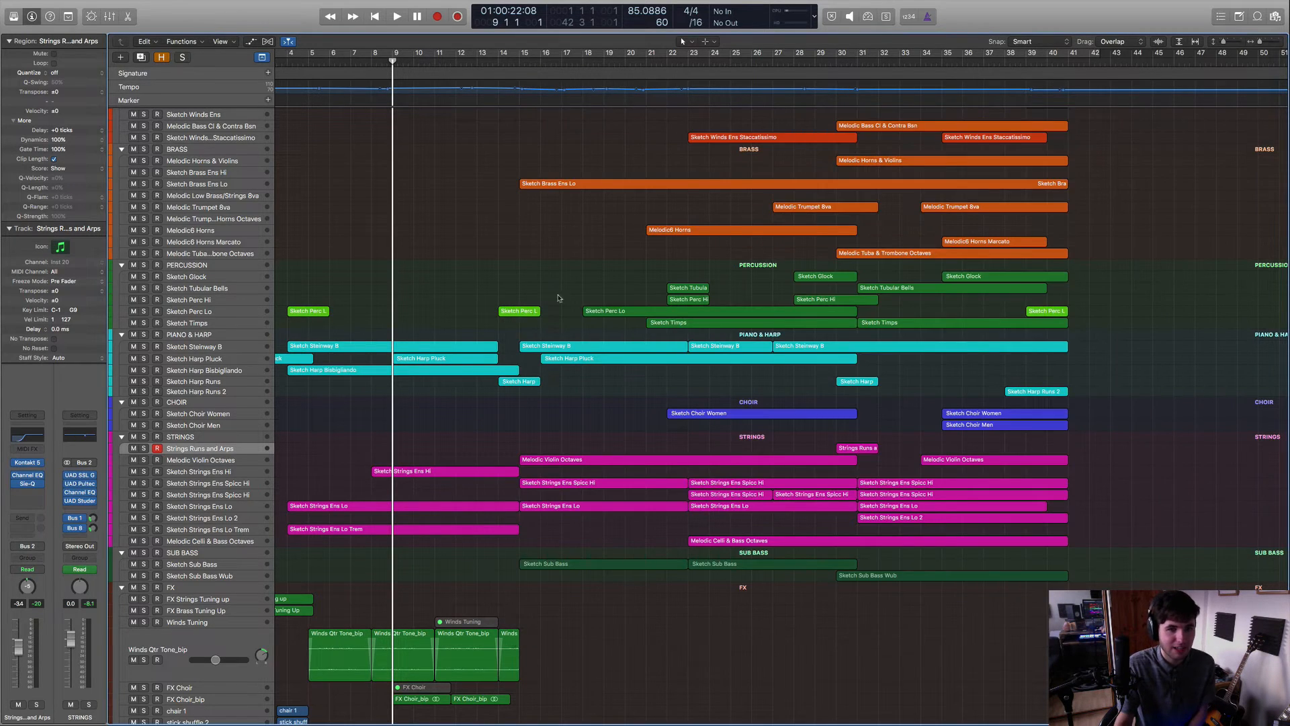
scroll(416, 505, up, 3)
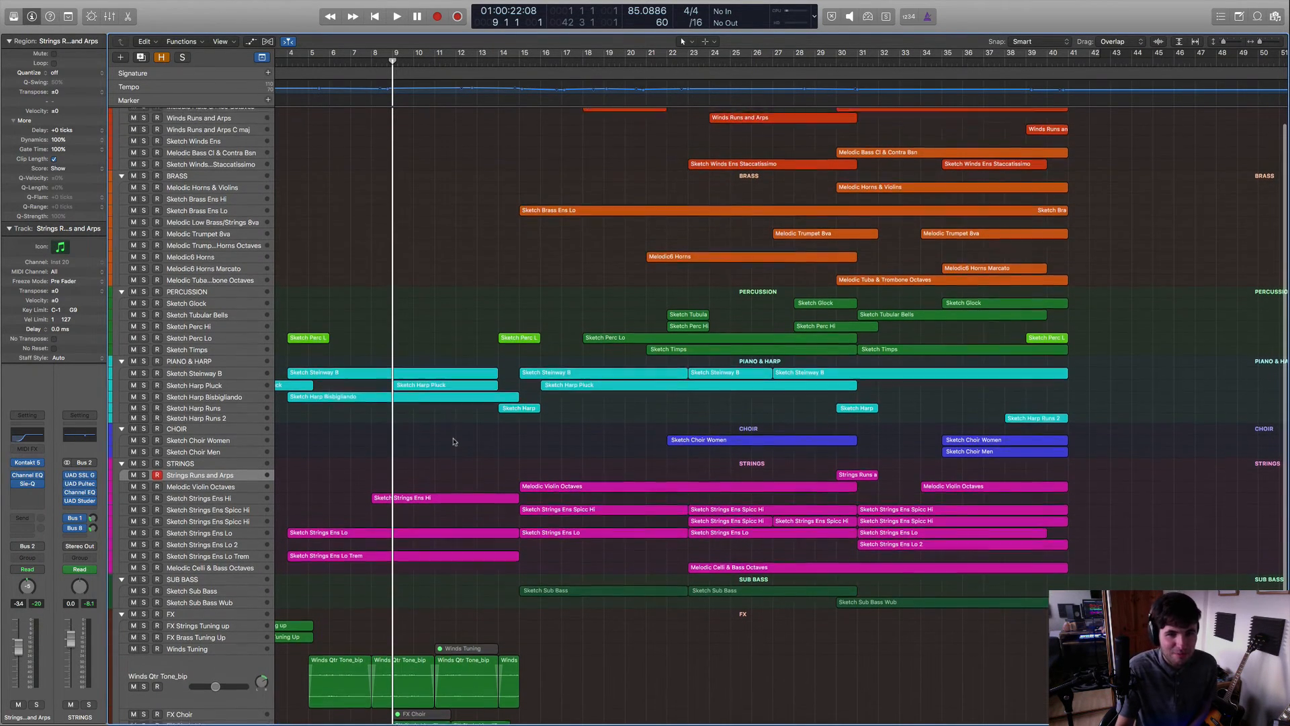
click(212, 388)
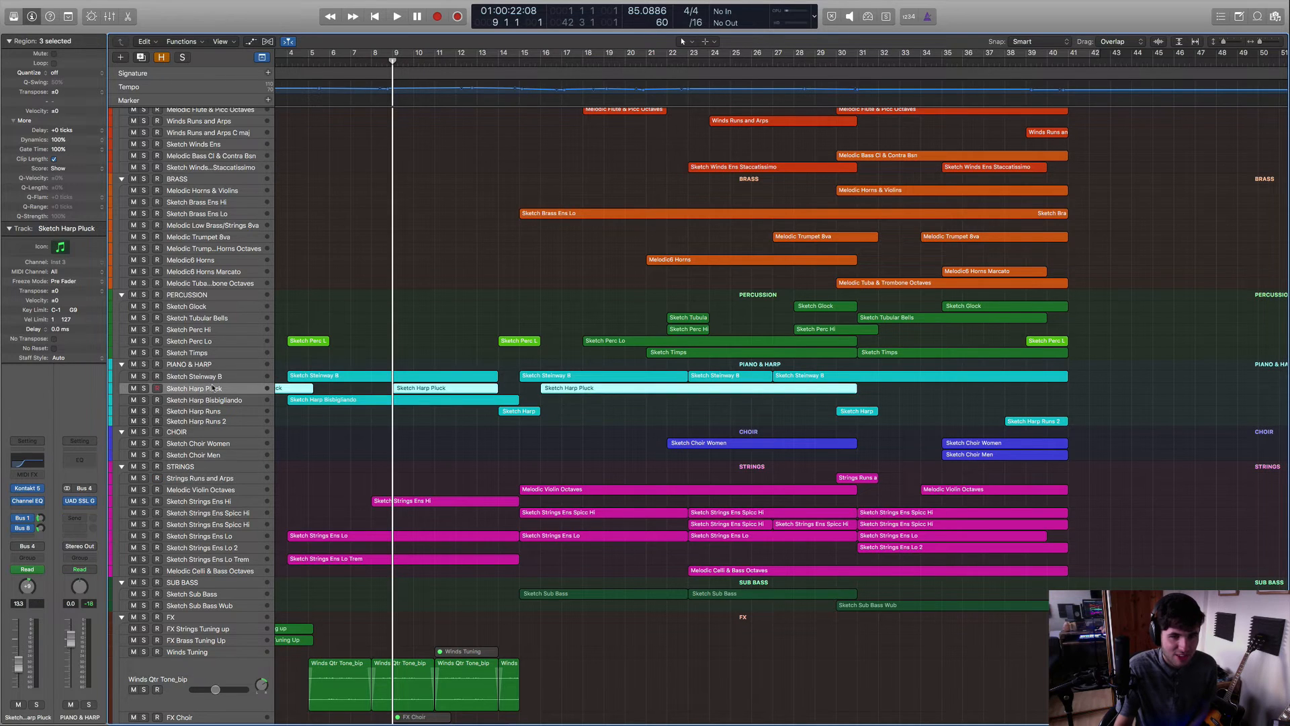
scroll(434, 290, left, 3)
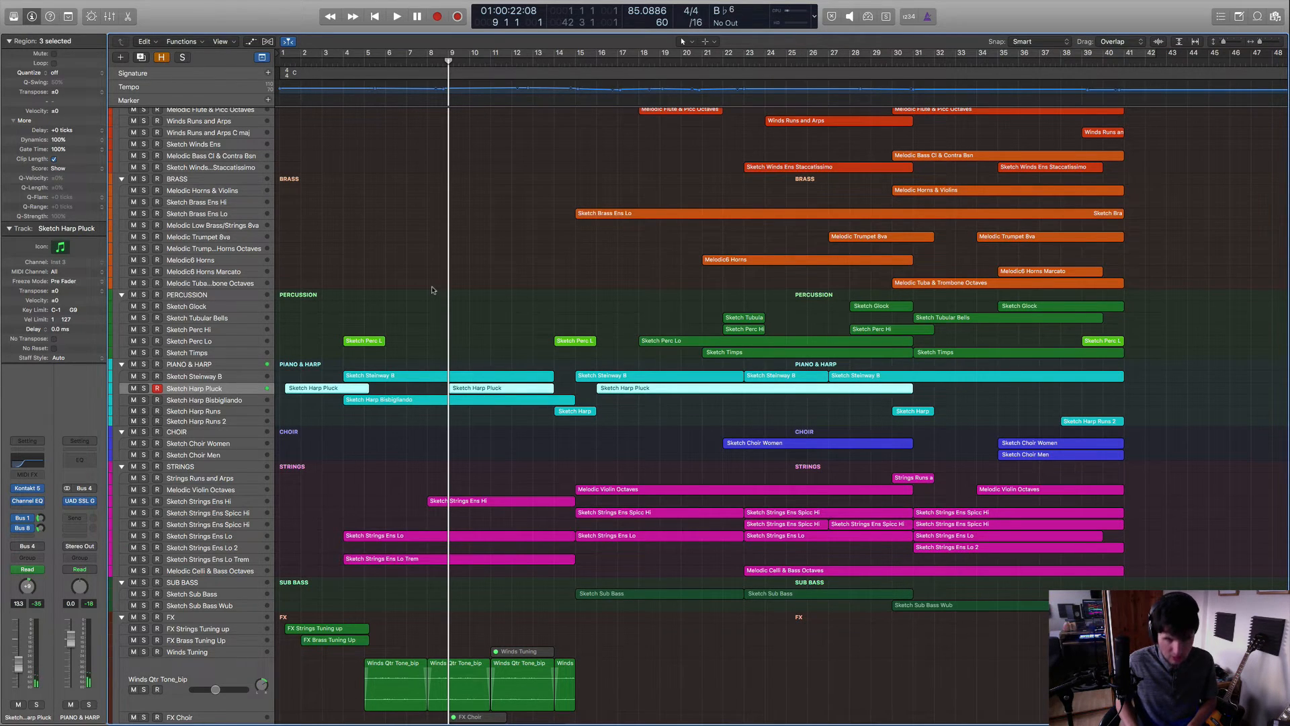
click(546, 342)
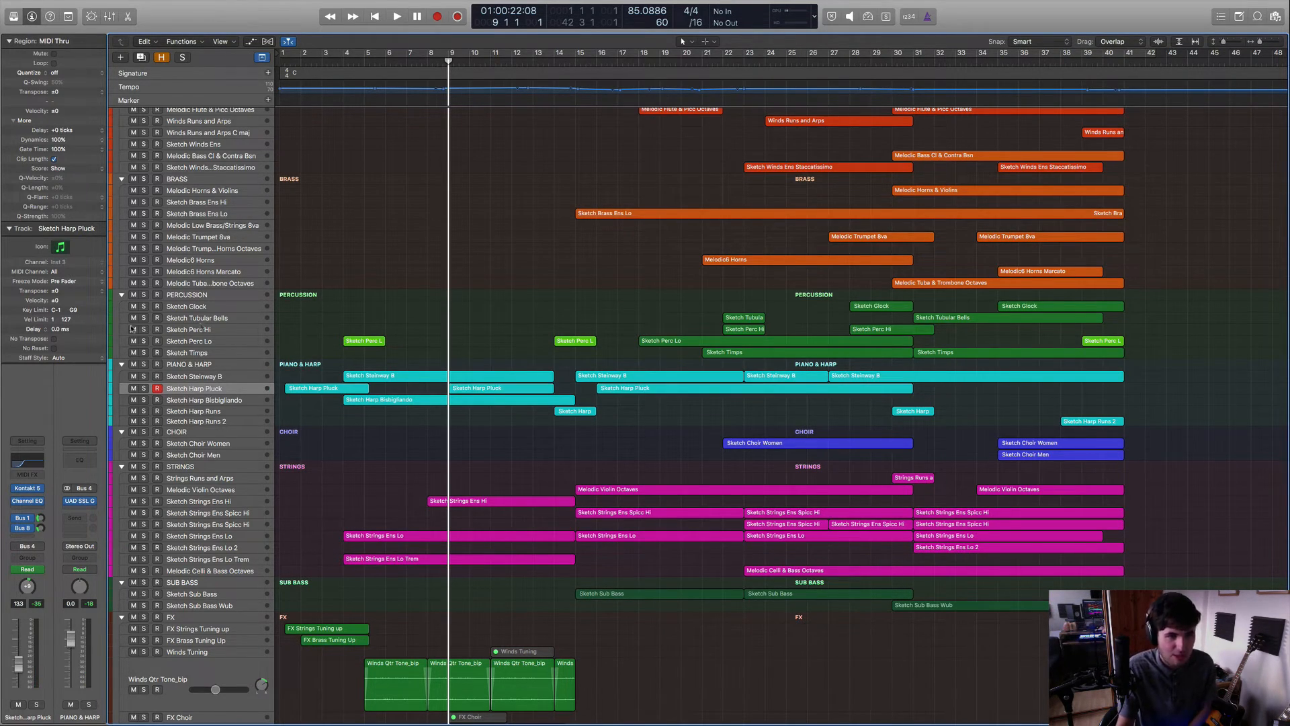
Raise the Tone slider slightly in the Sketch Harp Pluck track's Kontakt harp instrument, and close its window.
click(27, 490)
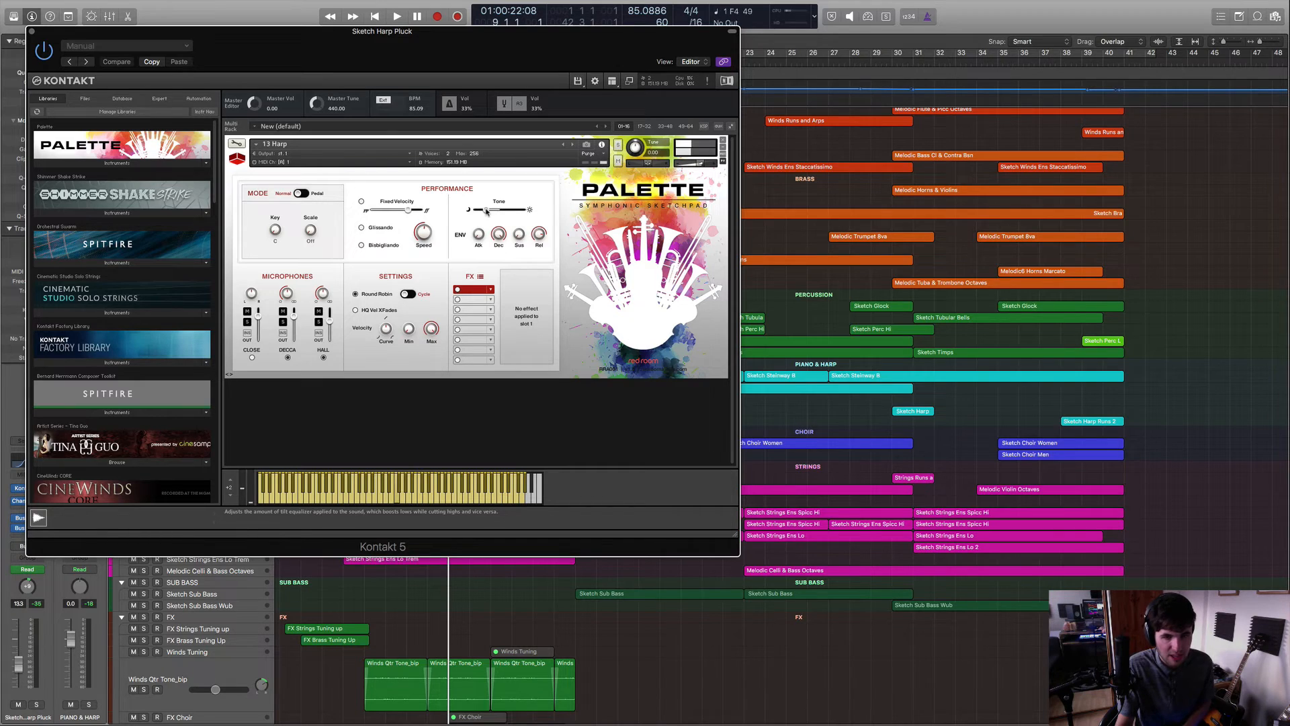
mouse_move(486, 211)
mouse_down()
mouse_move(531, 212)
mouse_move(470, 211)
mouse_move(500, 209)
mouse_up()
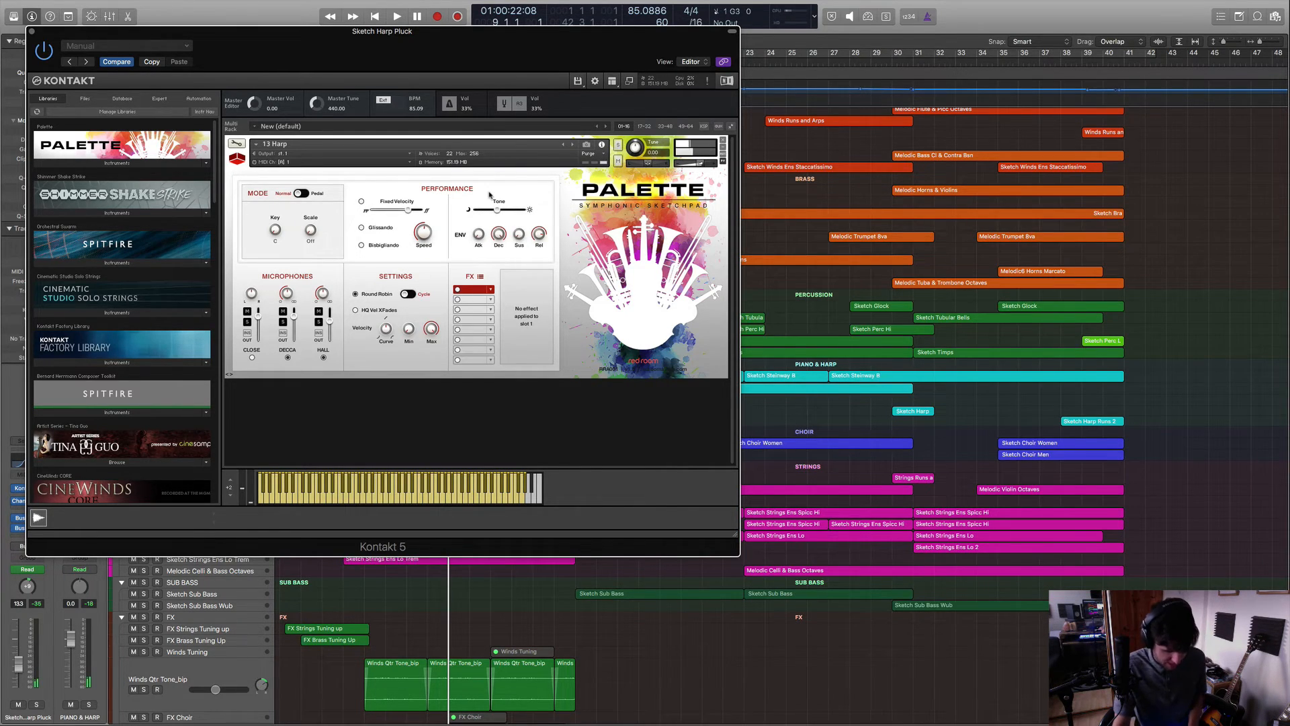
click(32, 32)
Open the Kontakt timpani instrument of the Sketch Timps track and audition notes from its different key ranges.
scroll(668, 391, up, 2)
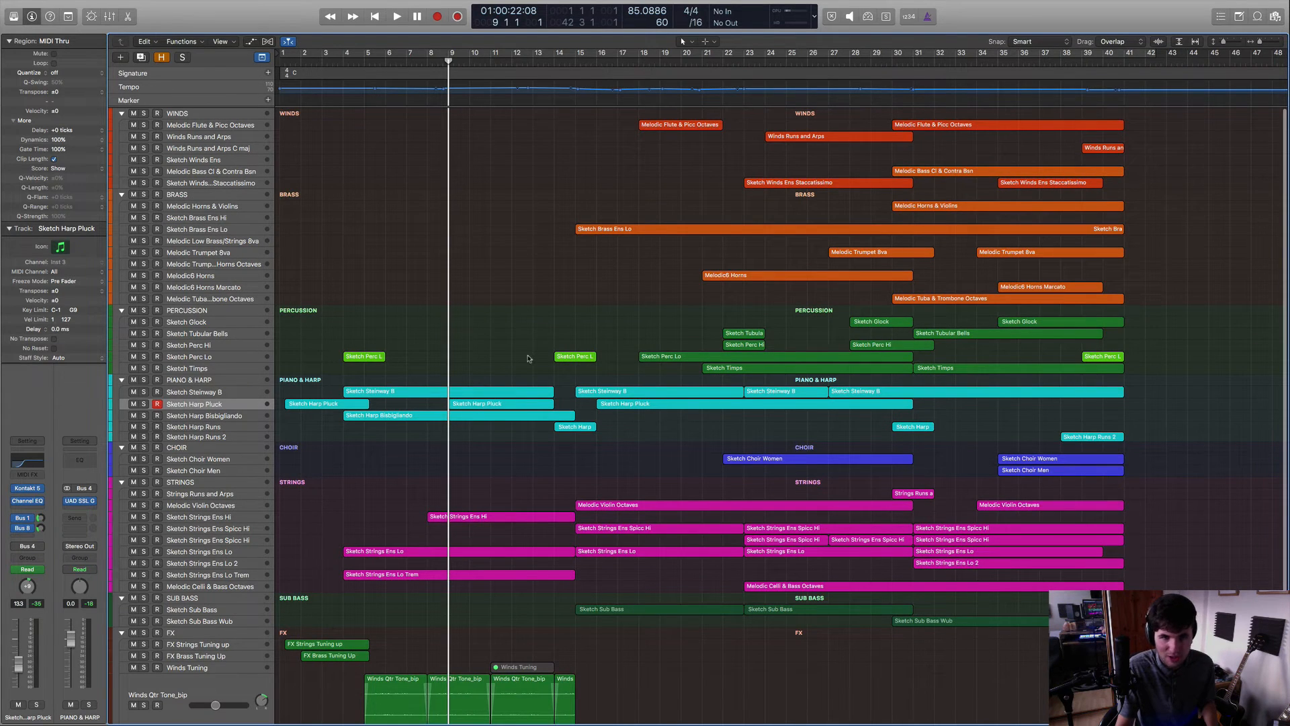
click(216, 358)
click(208, 368)
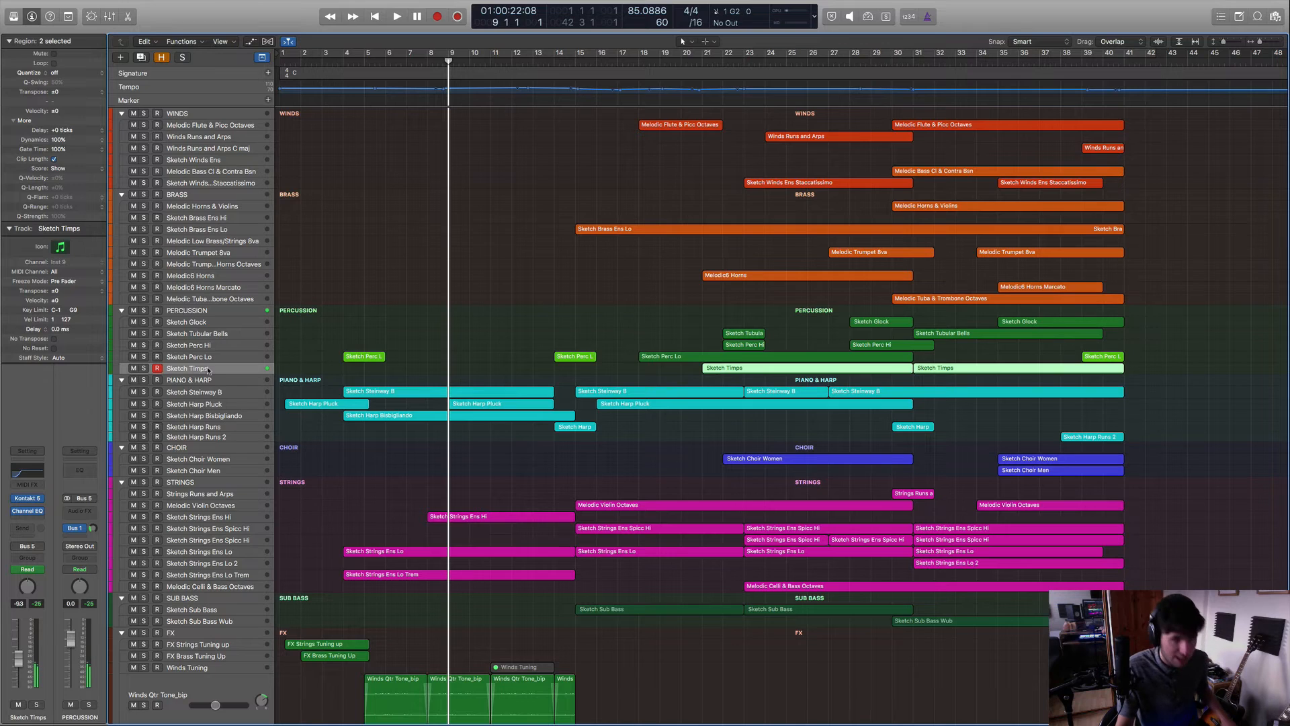
mouse_move(27, 500)
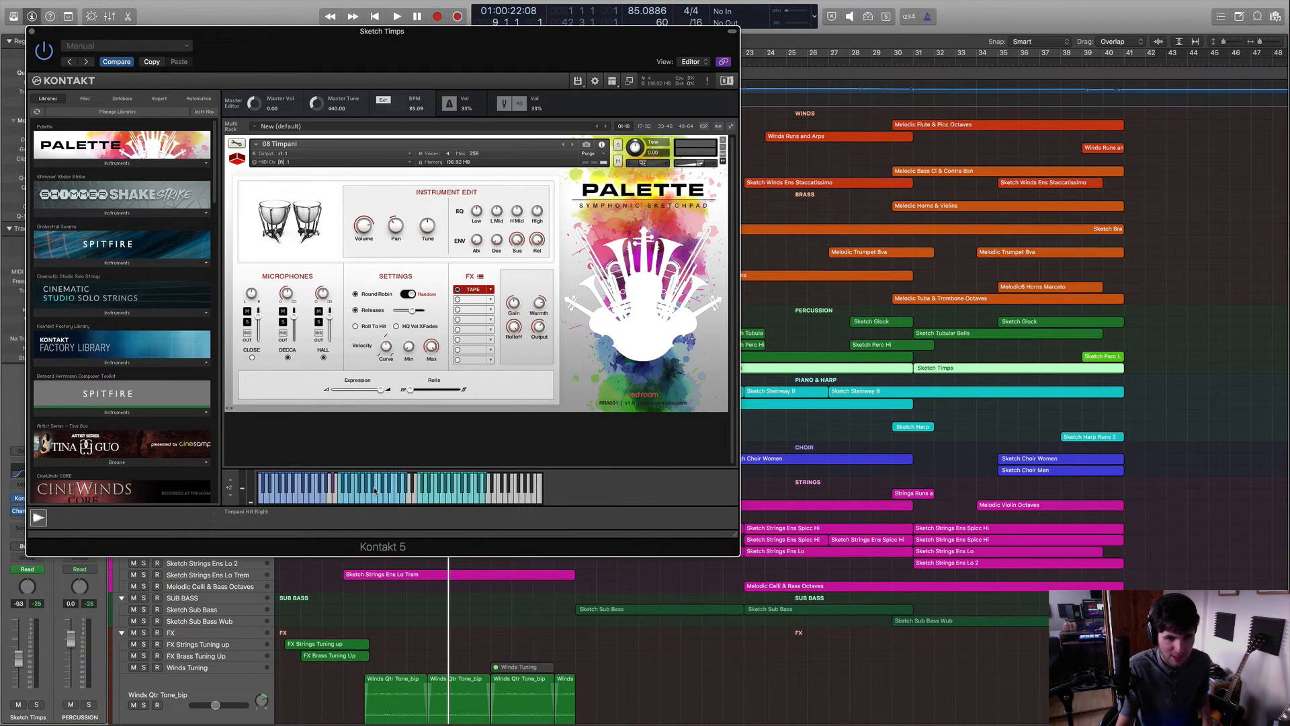
click(363, 490)
click(281, 496)
click(449, 501)
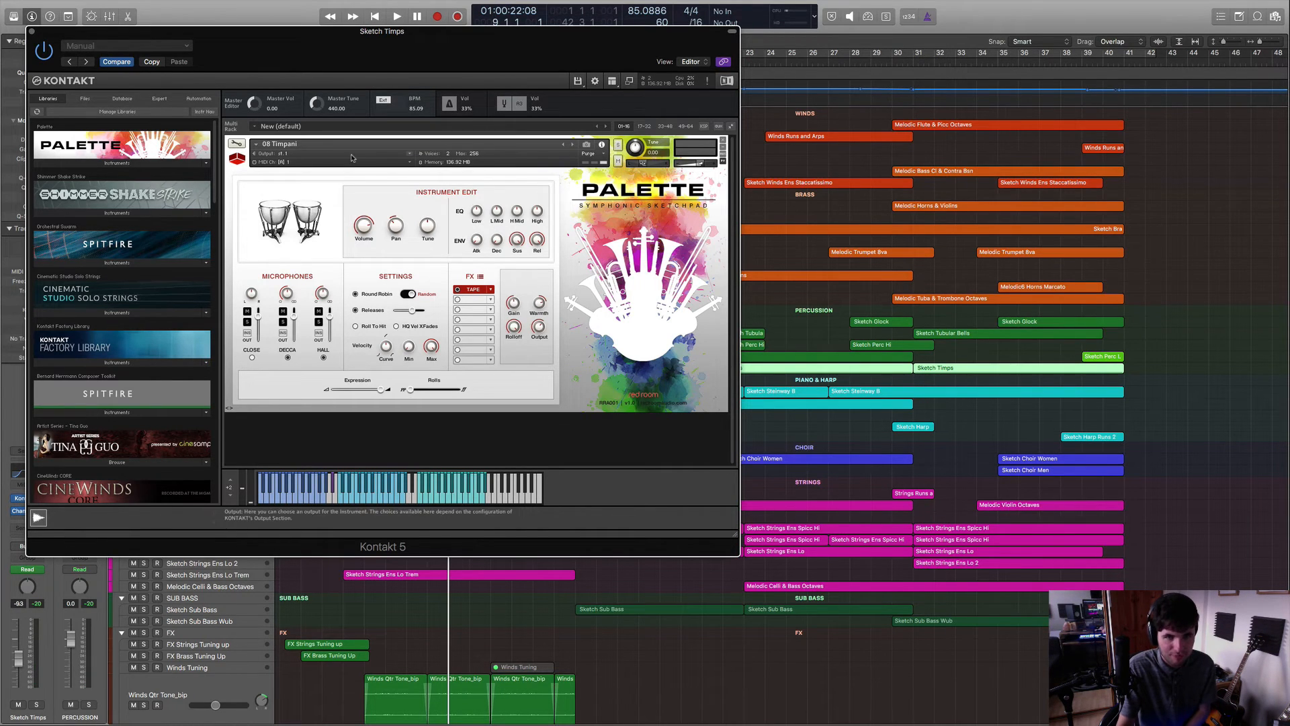
Reposition the Sketch Timps instrument window over the middle of the arrangement, and close it.
drag(467, 37, 606, 133)
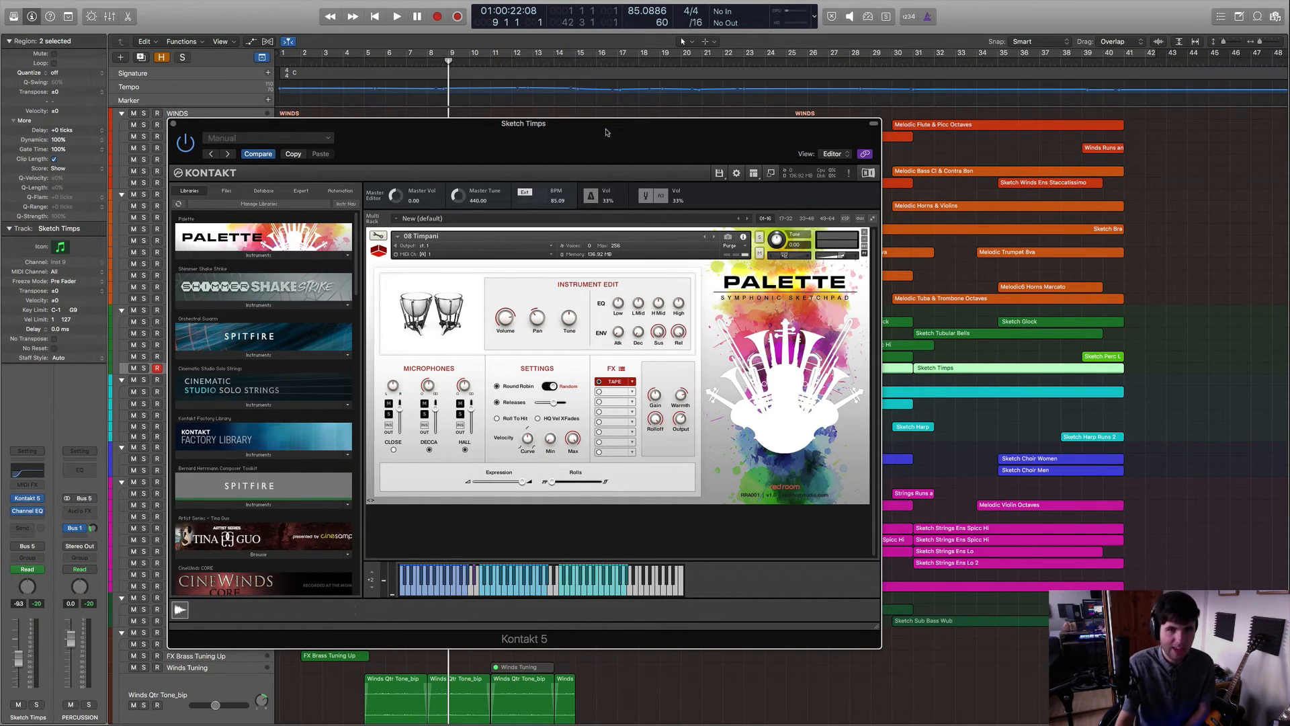
drag(598, 130, 668, 137)
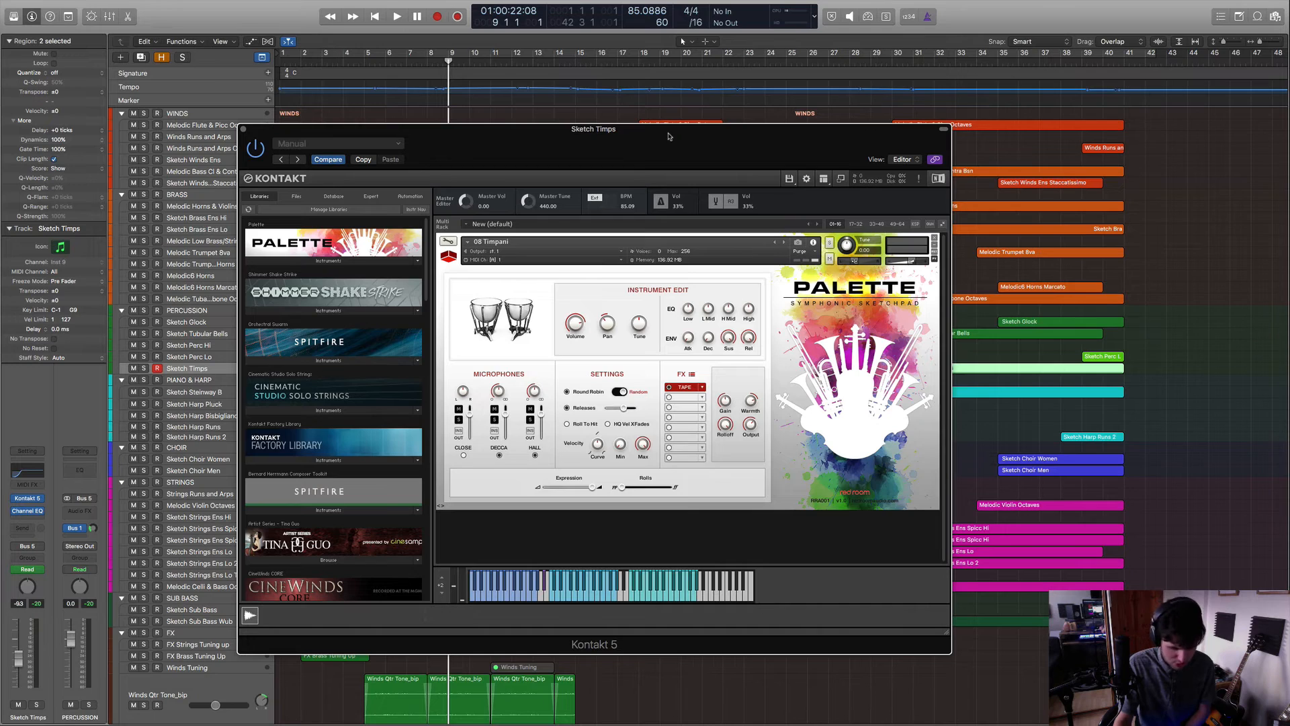
drag(669, 136, 737, 118)
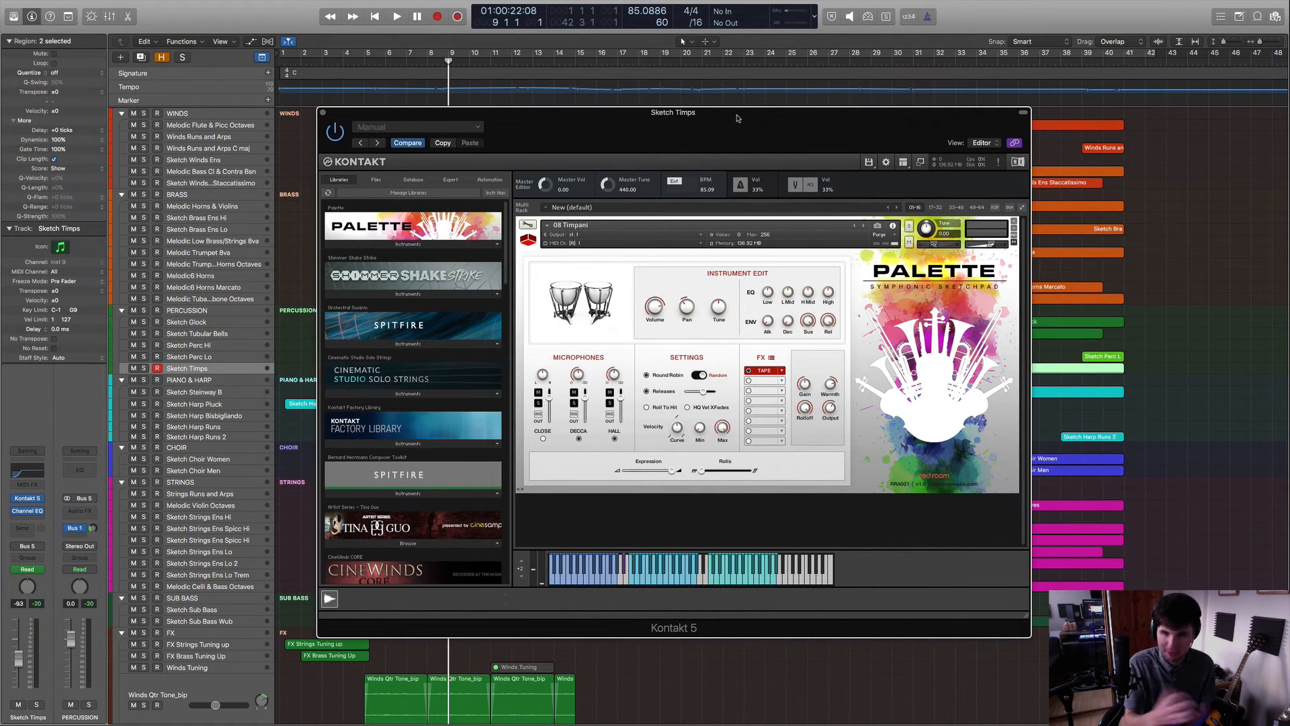
drag(731, 123, 729, 156)
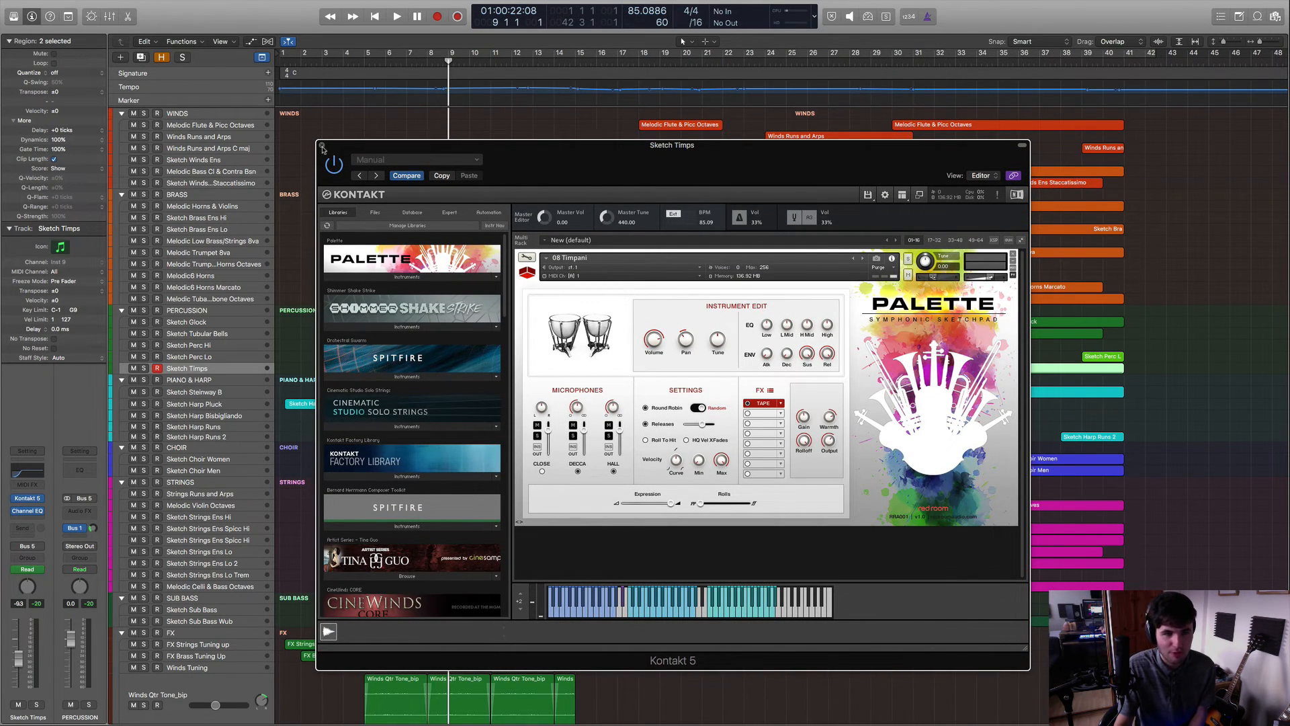
click(322, 146)
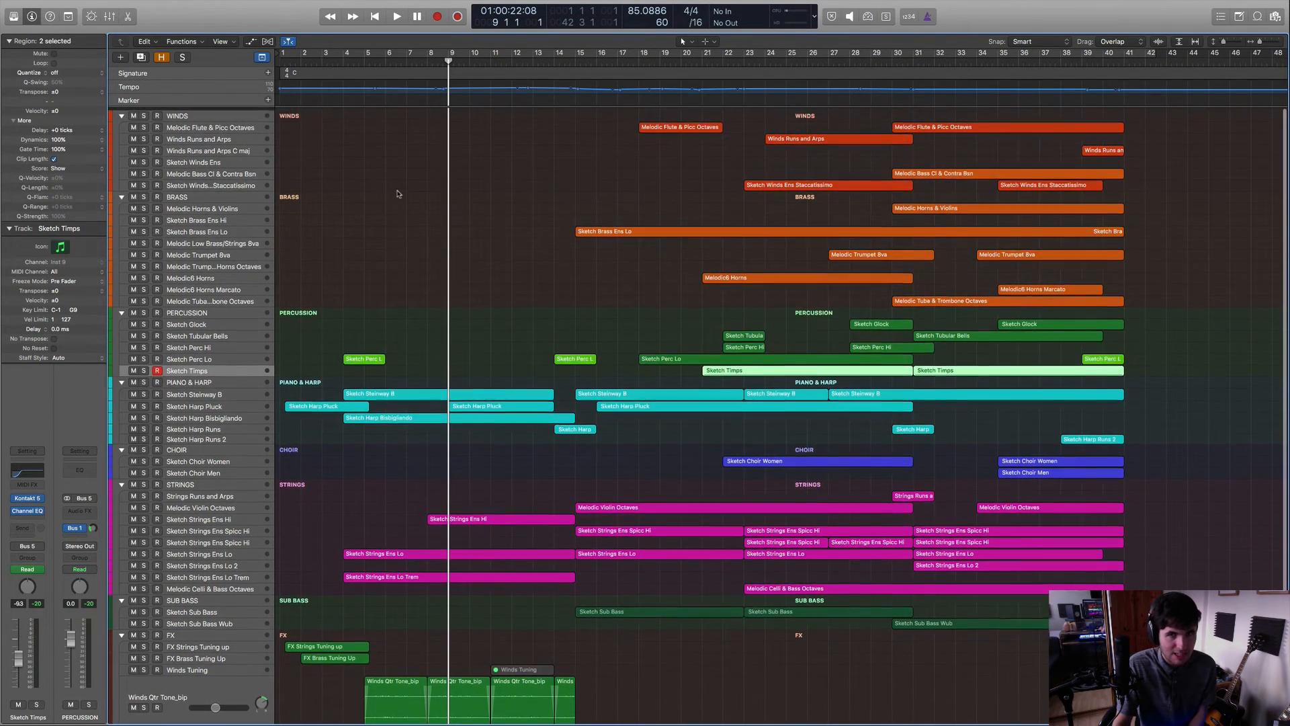
With the playhead at bar 18, show the Melodic Flute & Picc Octaves instrument below the Winds tracks.
click(638, 66)
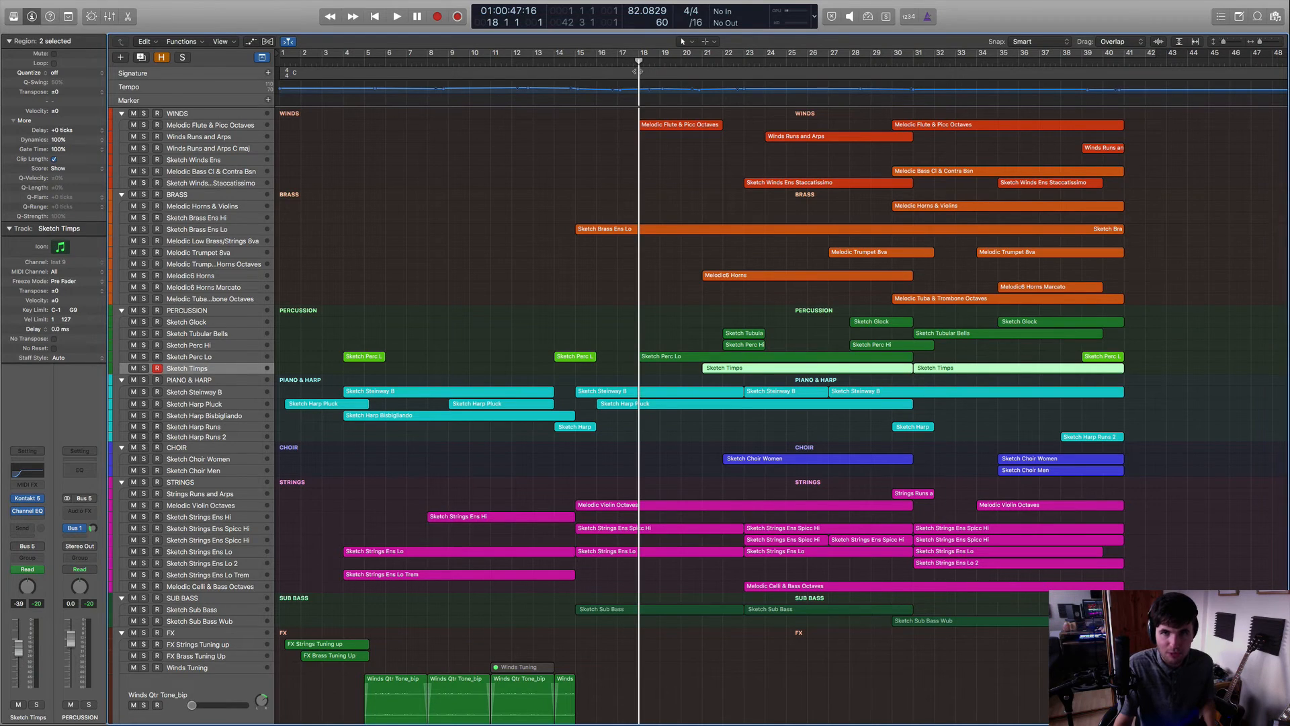
click(217, 126)
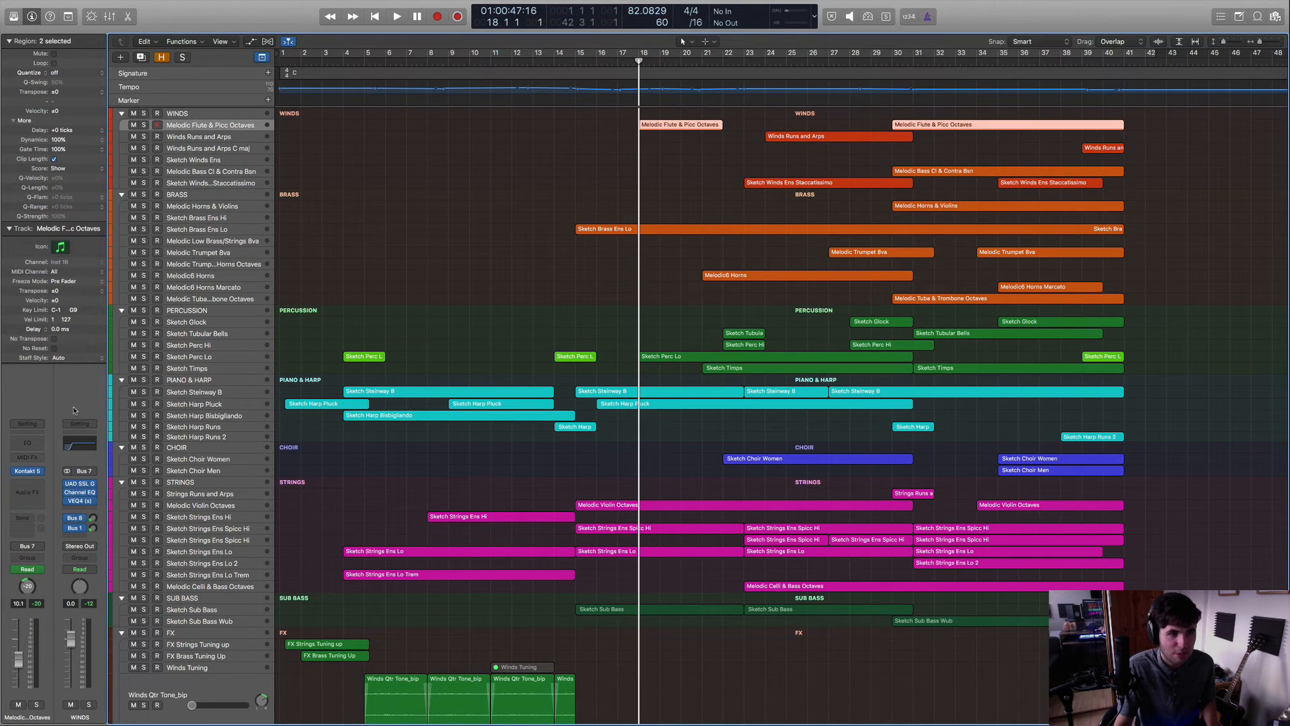
key(v)
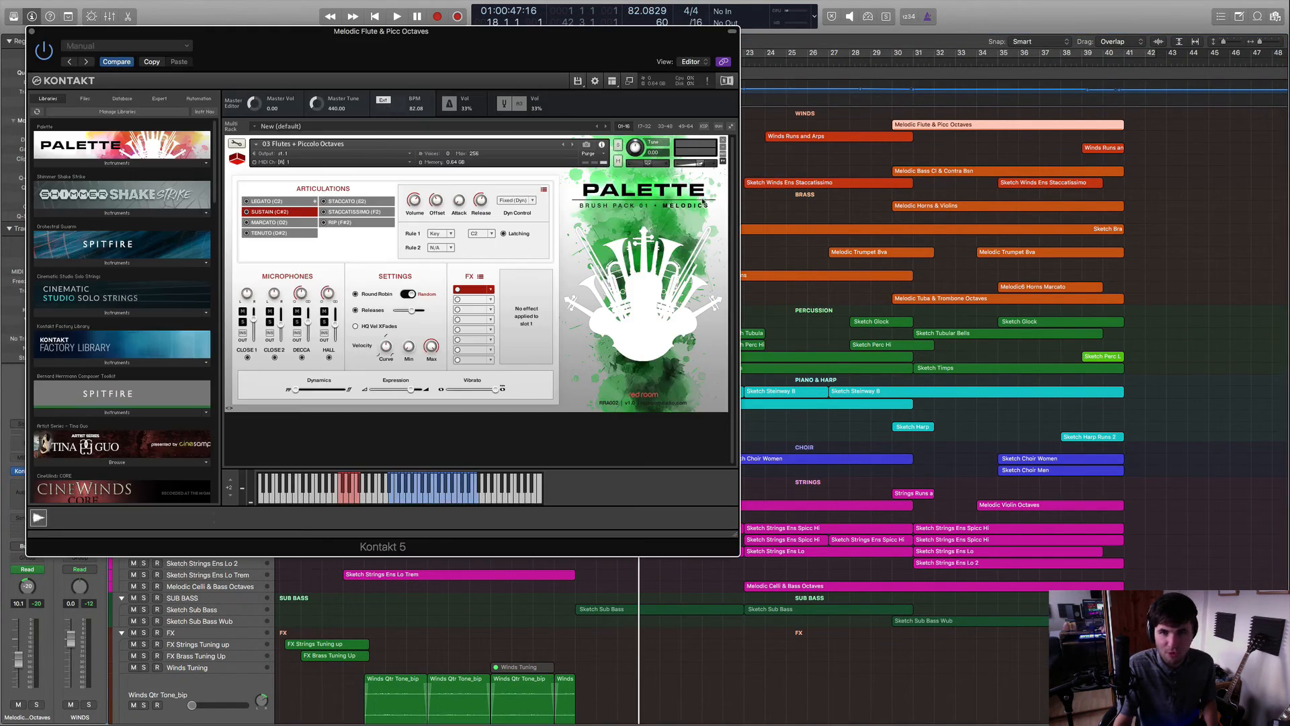
drag(557, 46, 678, 306)
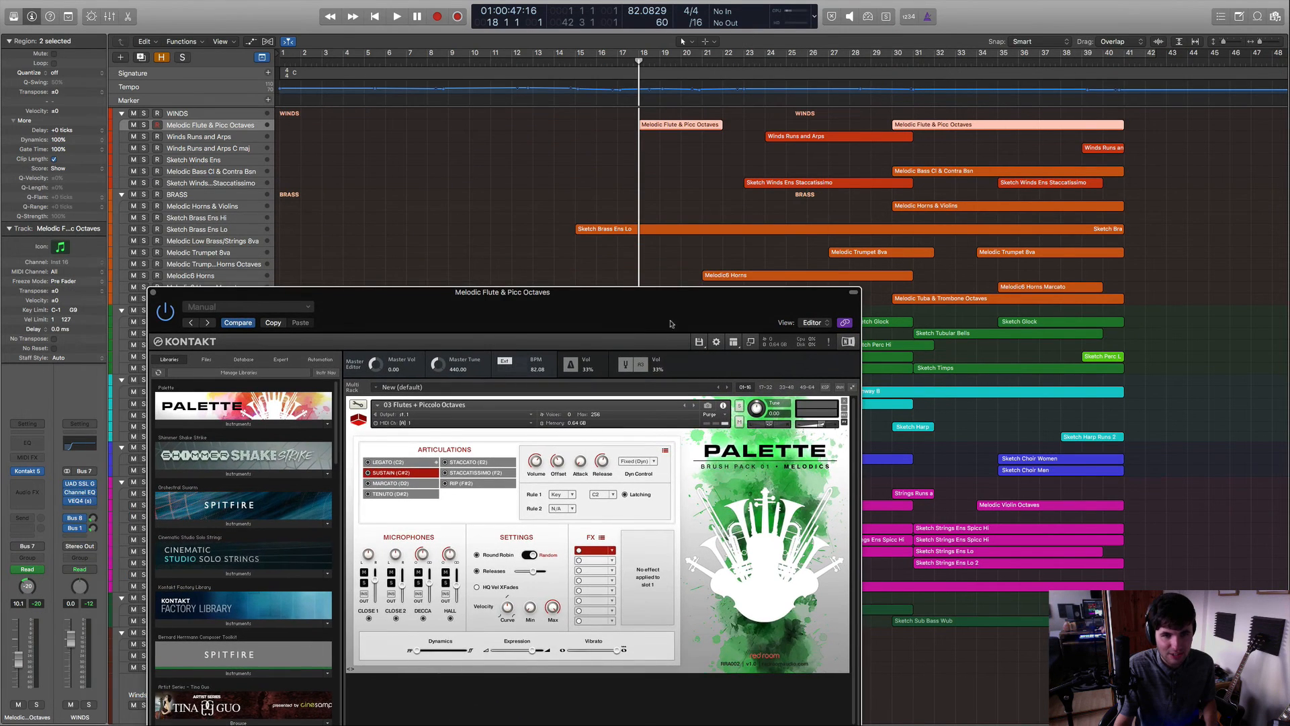
Browse the Palette library's instrument folders, from BP02 - Orchestral FX to BP03 - Runs & Arps.
click(194, 424)
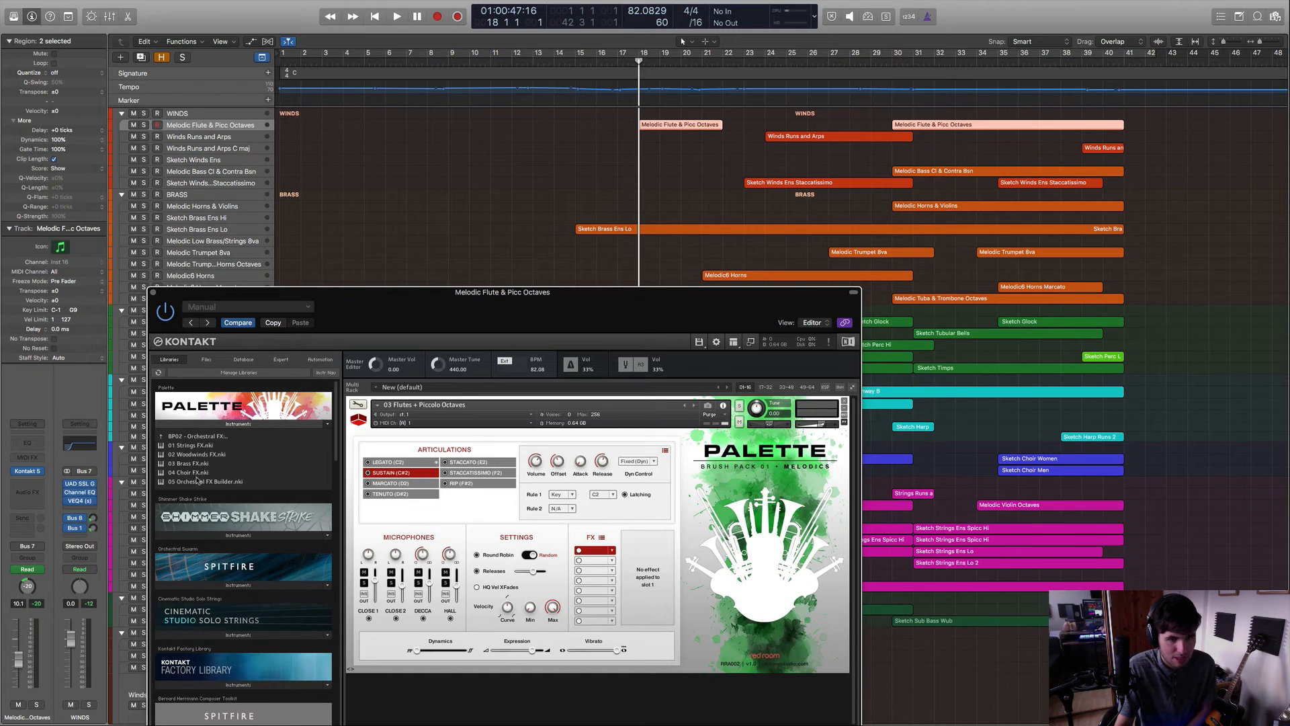
click(192, 437)
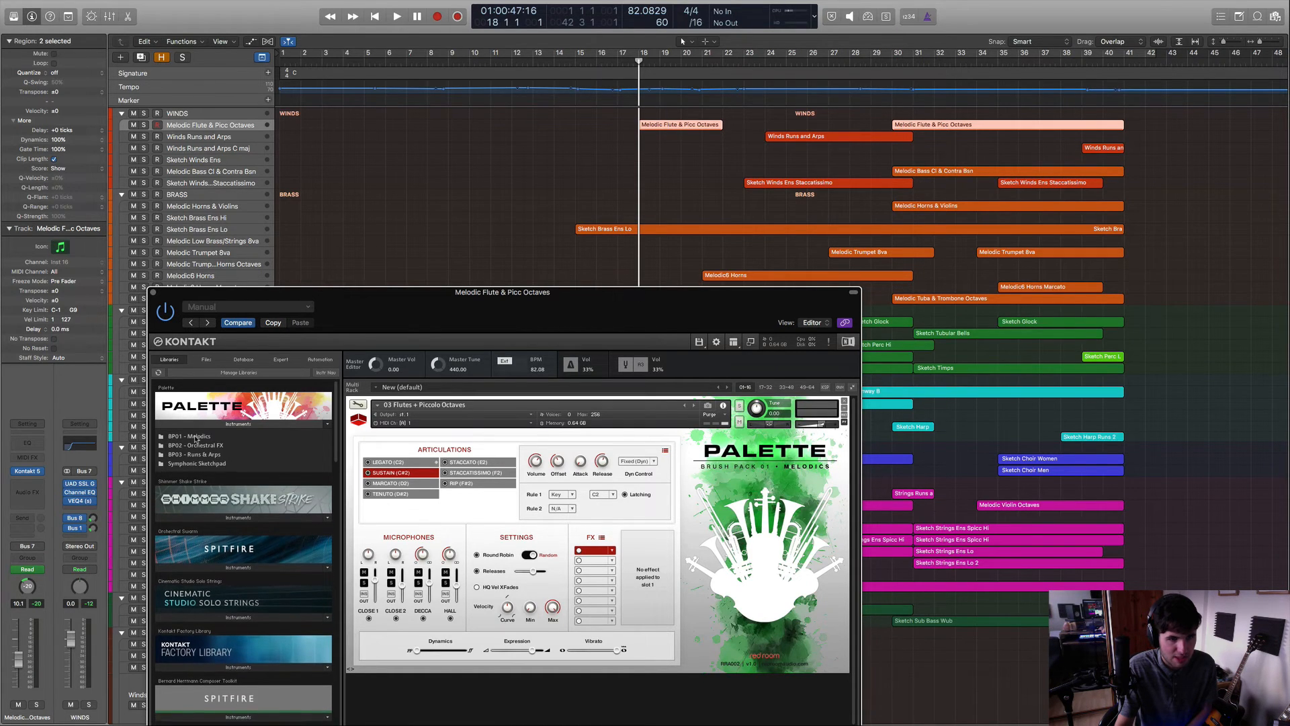
click(201, 455)
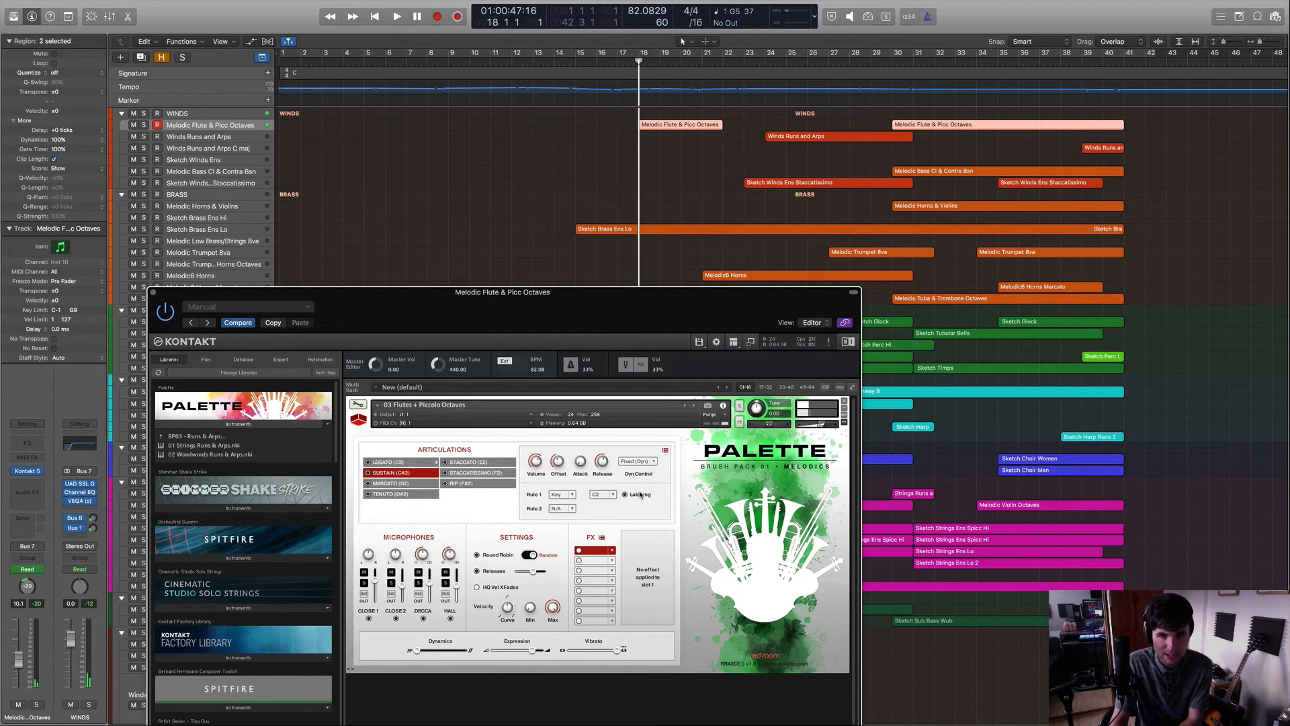
Show the Winds Runs and Arps instrument and try a different tempo Mode before returning it to Normal.
click(227, 140)
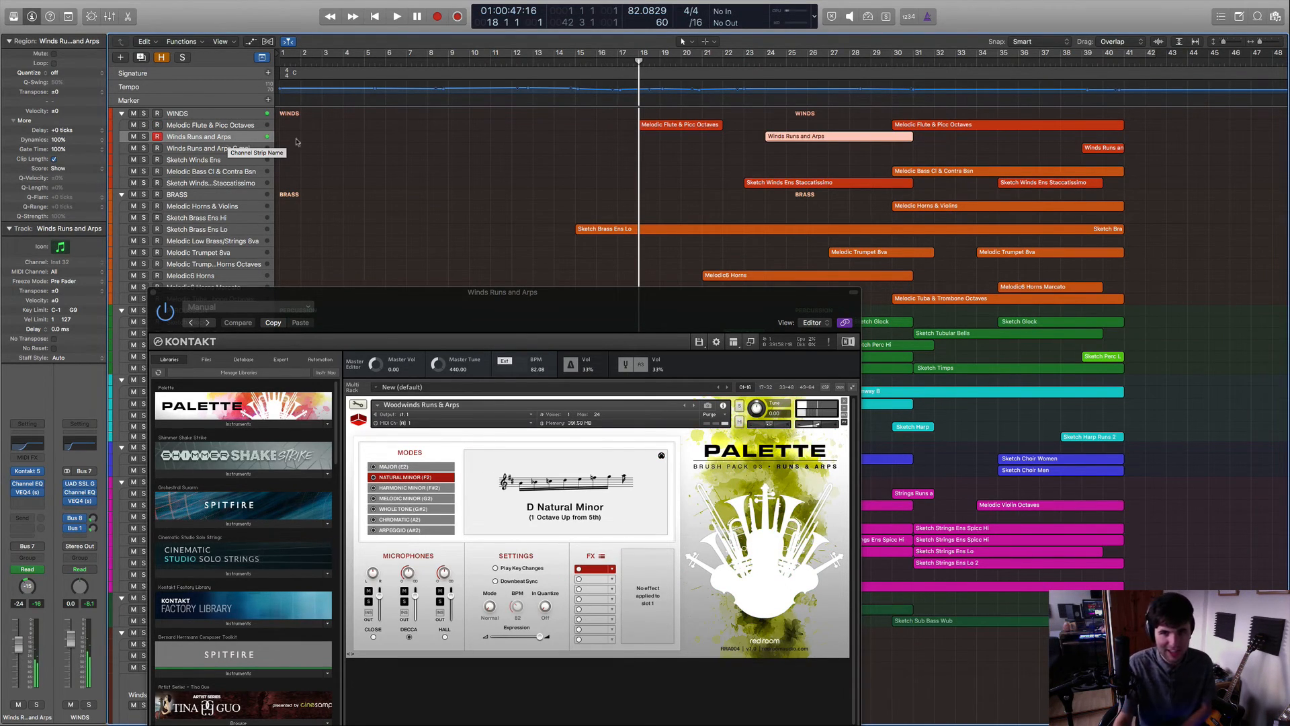
drag(573, 305, 600, 249)
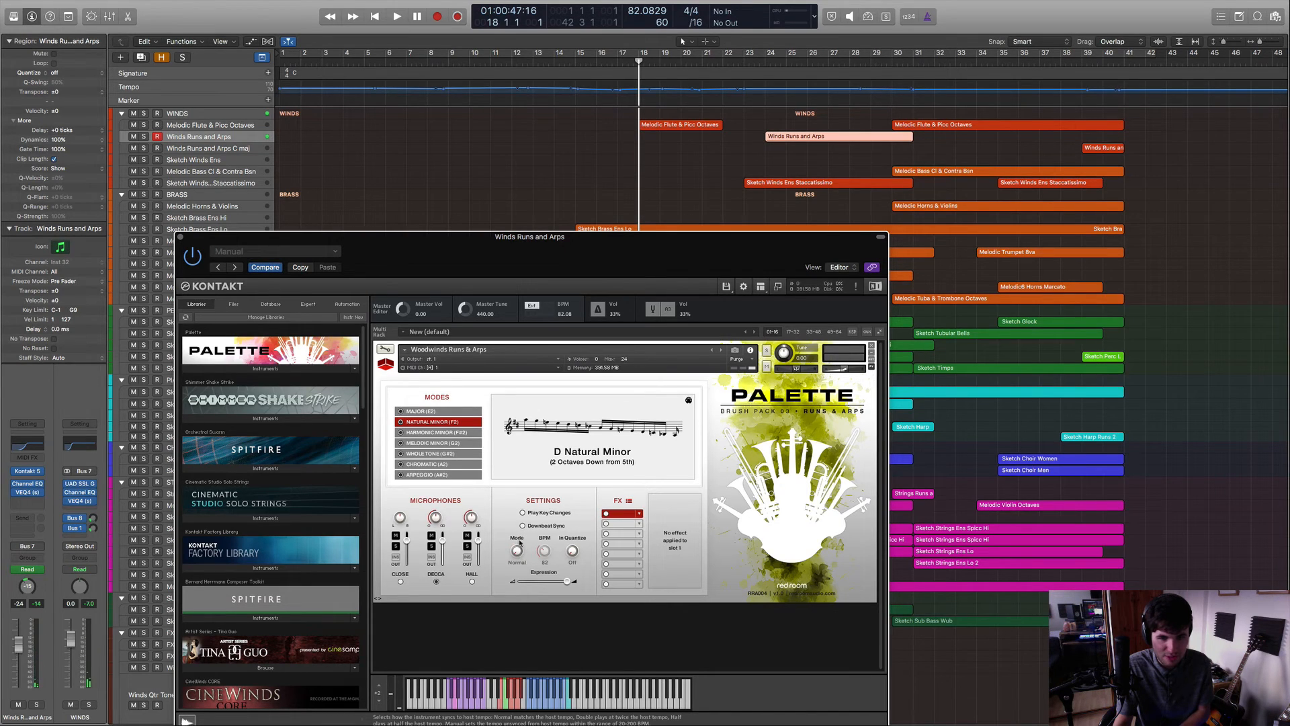
drag(518, 535, 520, 499)
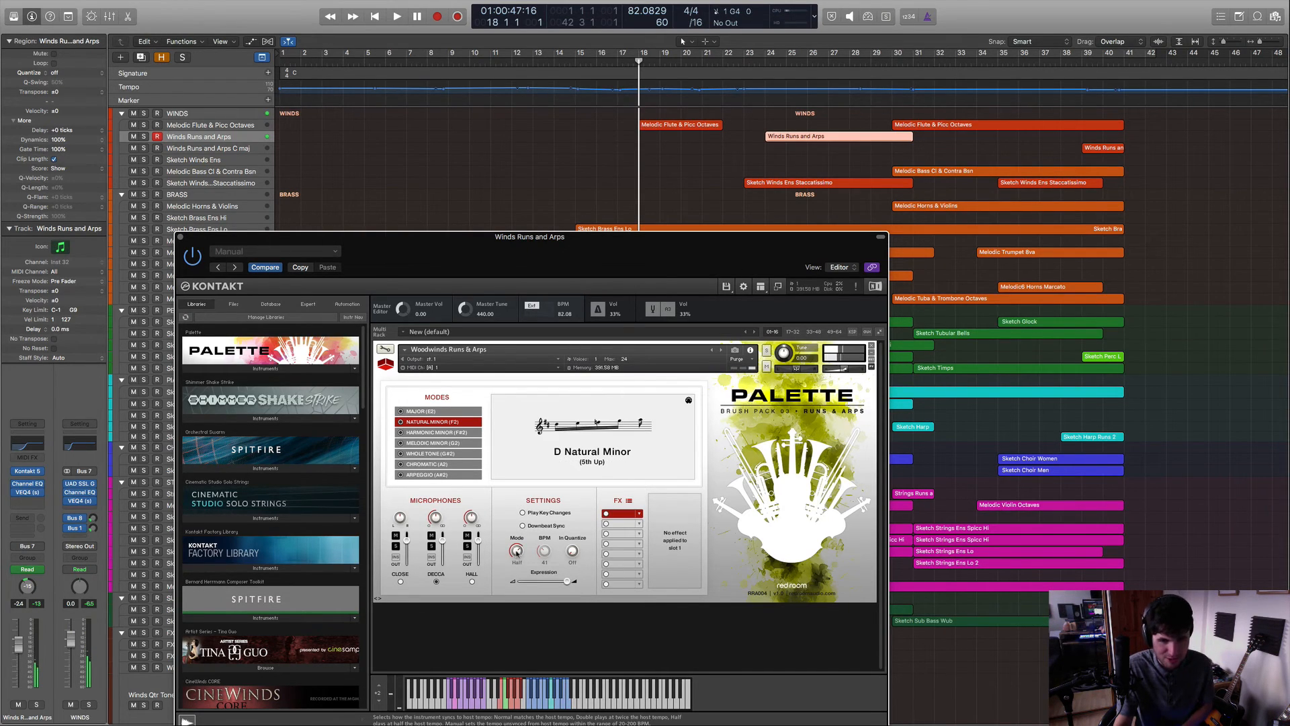
drag(517, 553, 521, 608)
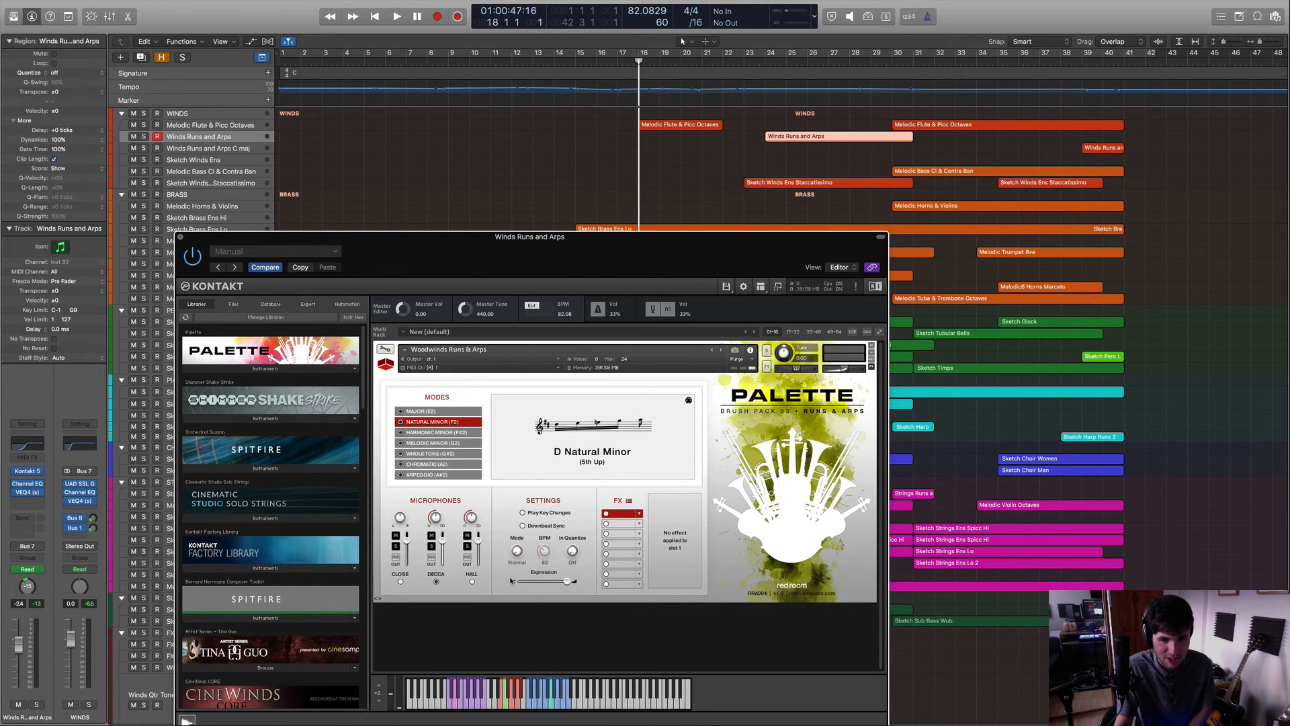
Enable the Close and Hall microphones alongside Decca in the Woodwinds Runs & Arps instrument.
click(436, 582)
click(471, 582)
click(437, 582)
click(400, 581)
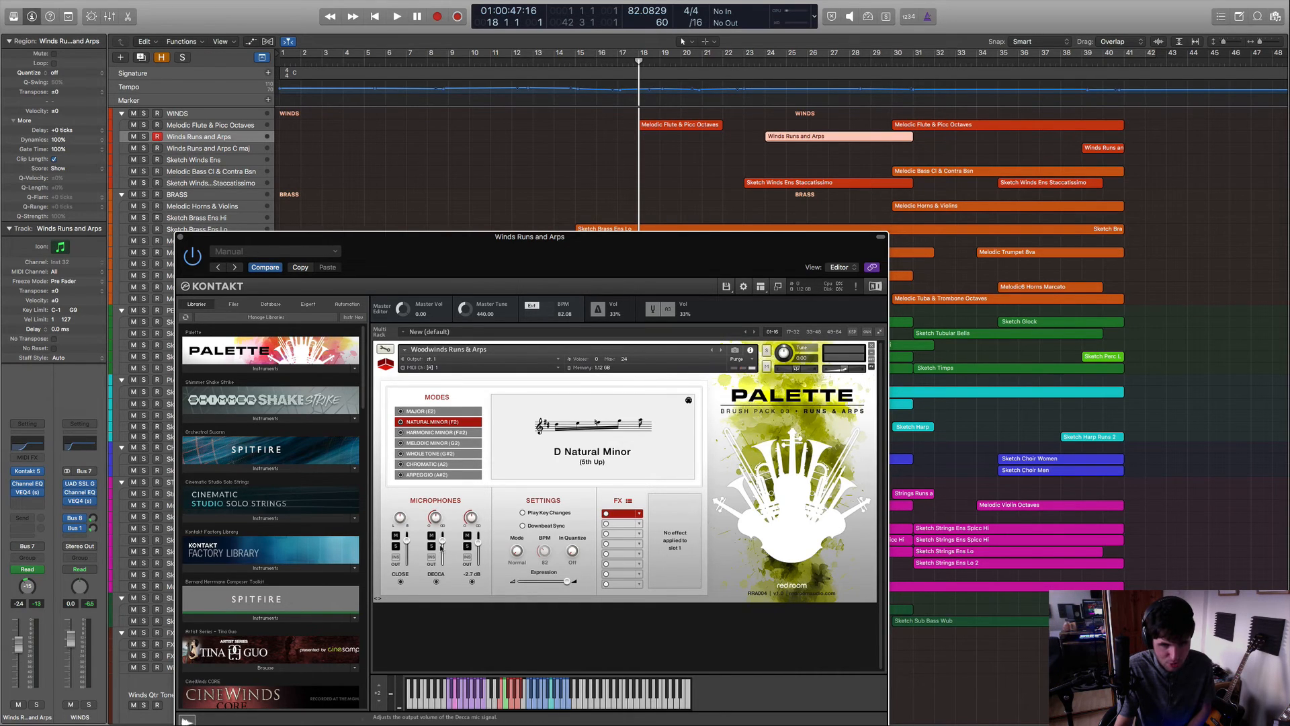
click(396, 558)
click(525, 466)
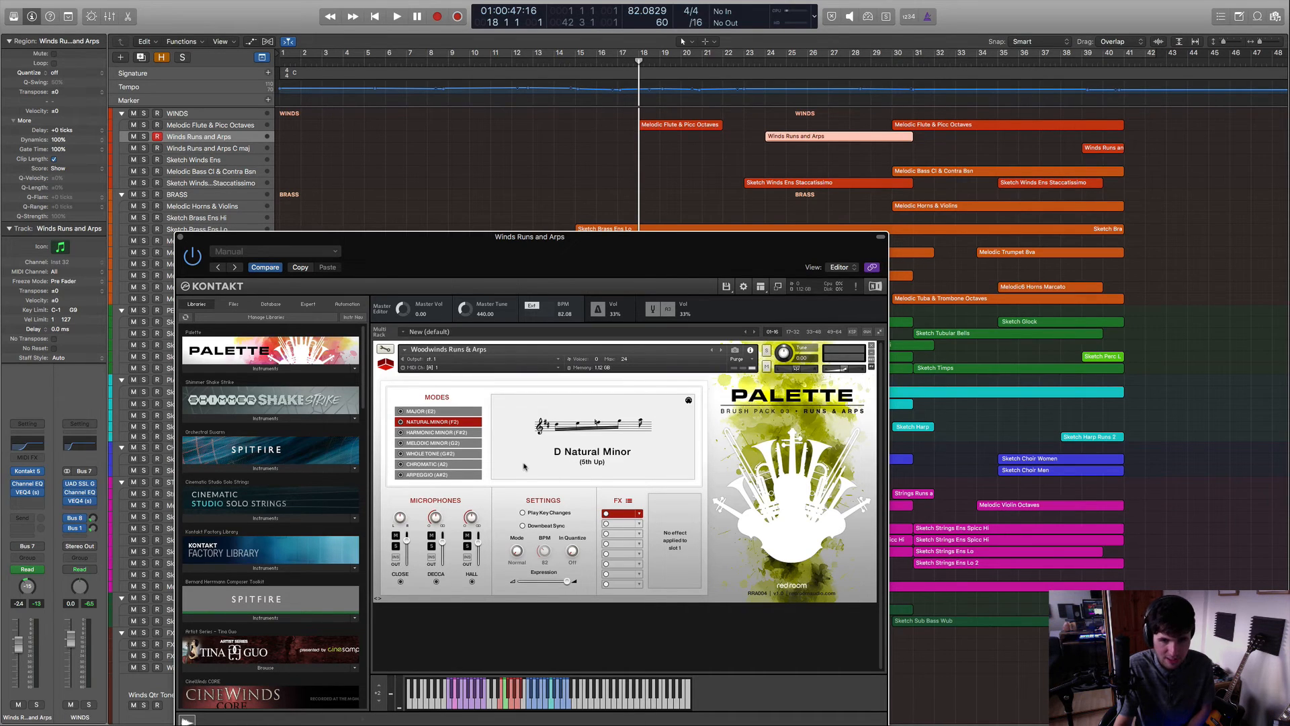
Load Transient Master into the first FX slot of Woodwinds Runs & Arps and look through the slot's other effects.
click(637, 527)
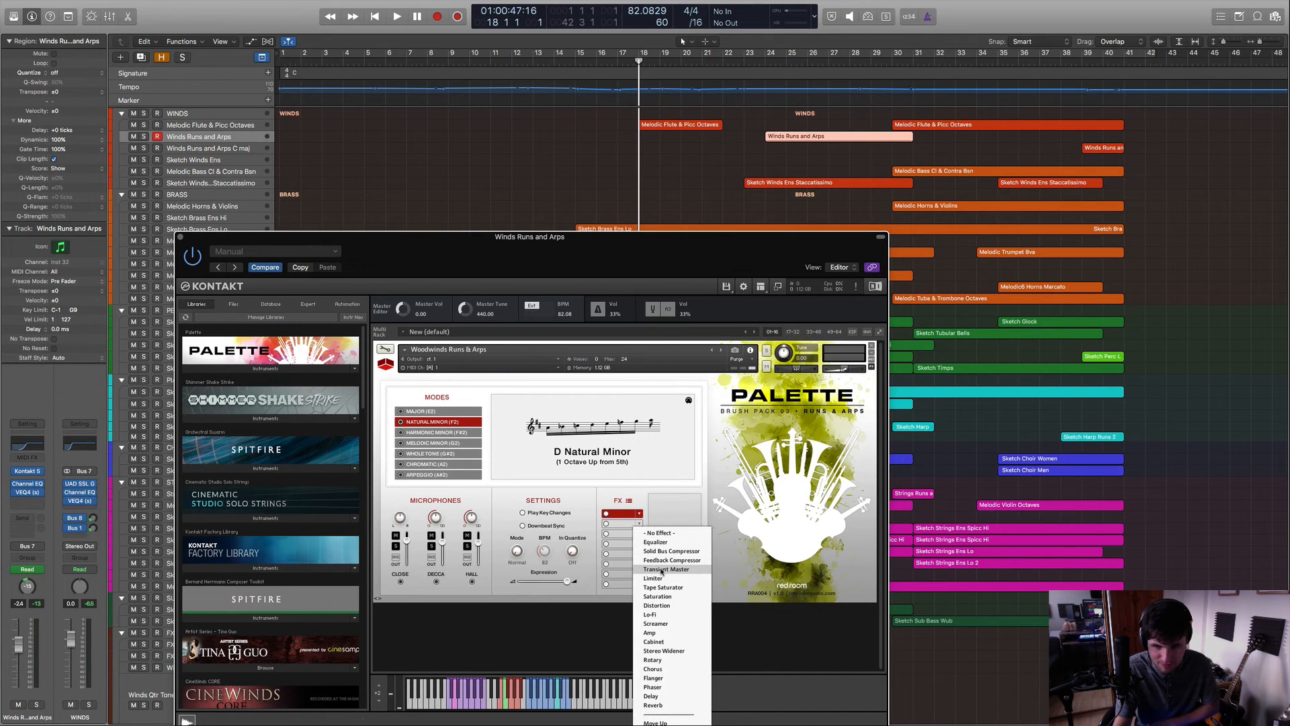
click(642, 497)
click(639, 515)
click(641, 559)
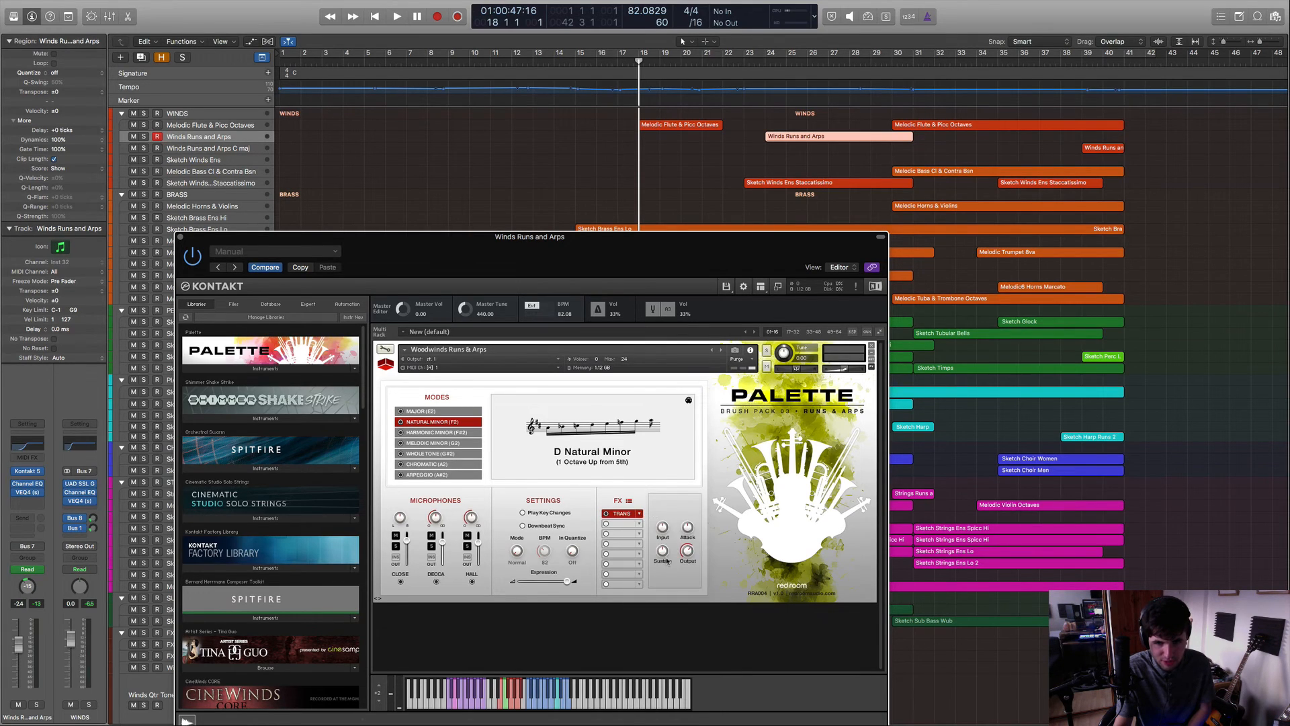
click(640, 524)
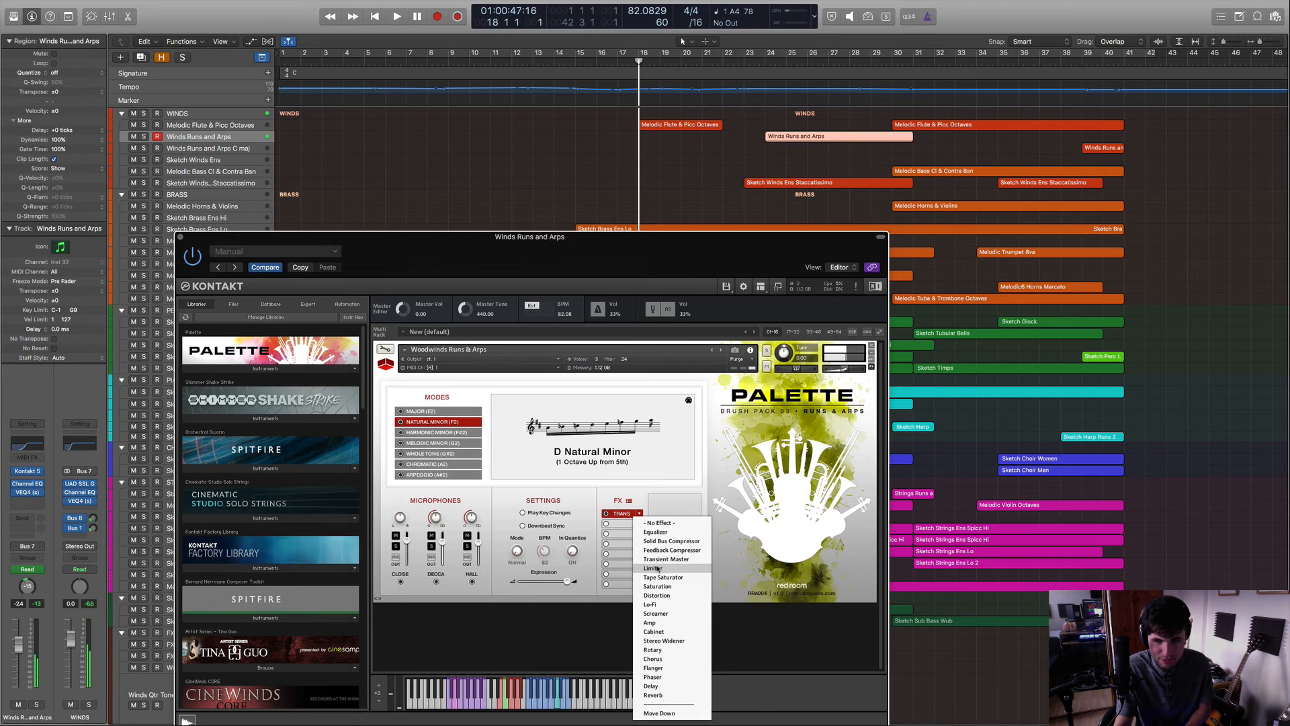
click(656, 506)
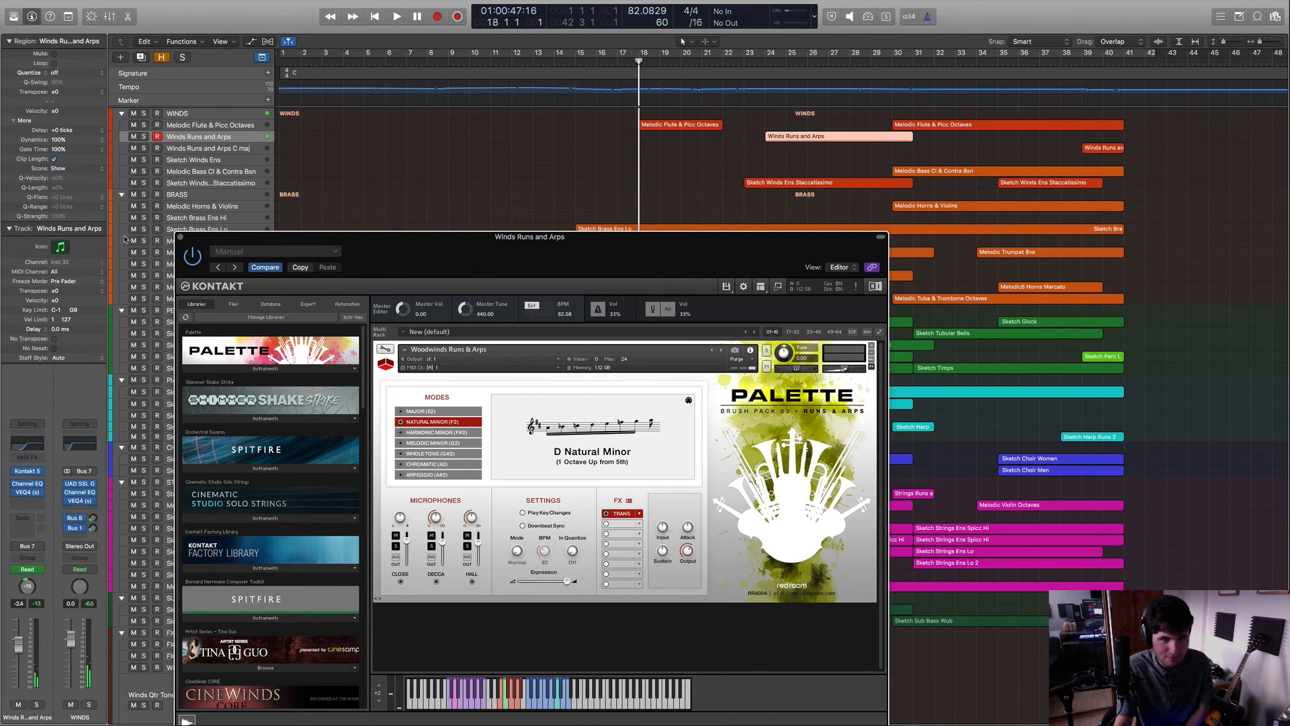
Close the Winds Runs and Arps instrument window and move the playhead to beat 4 of bar 14.
click(178, 238)
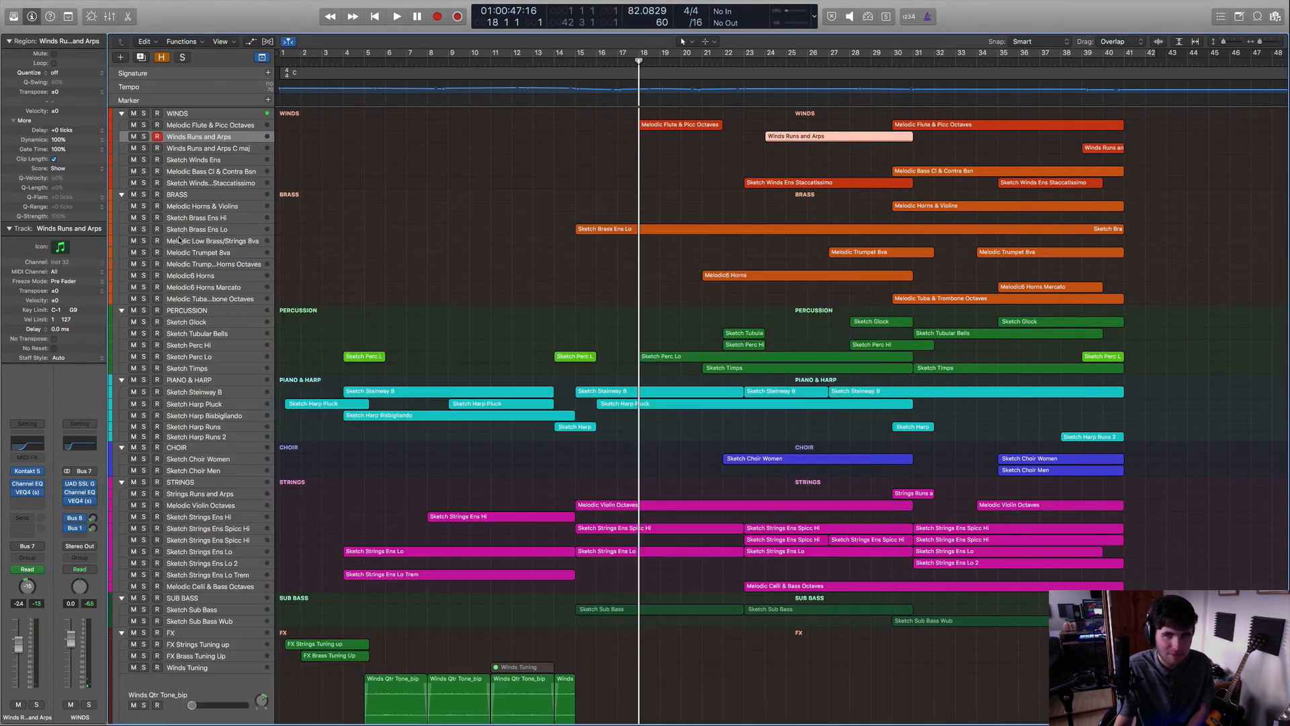
click(568, 69)
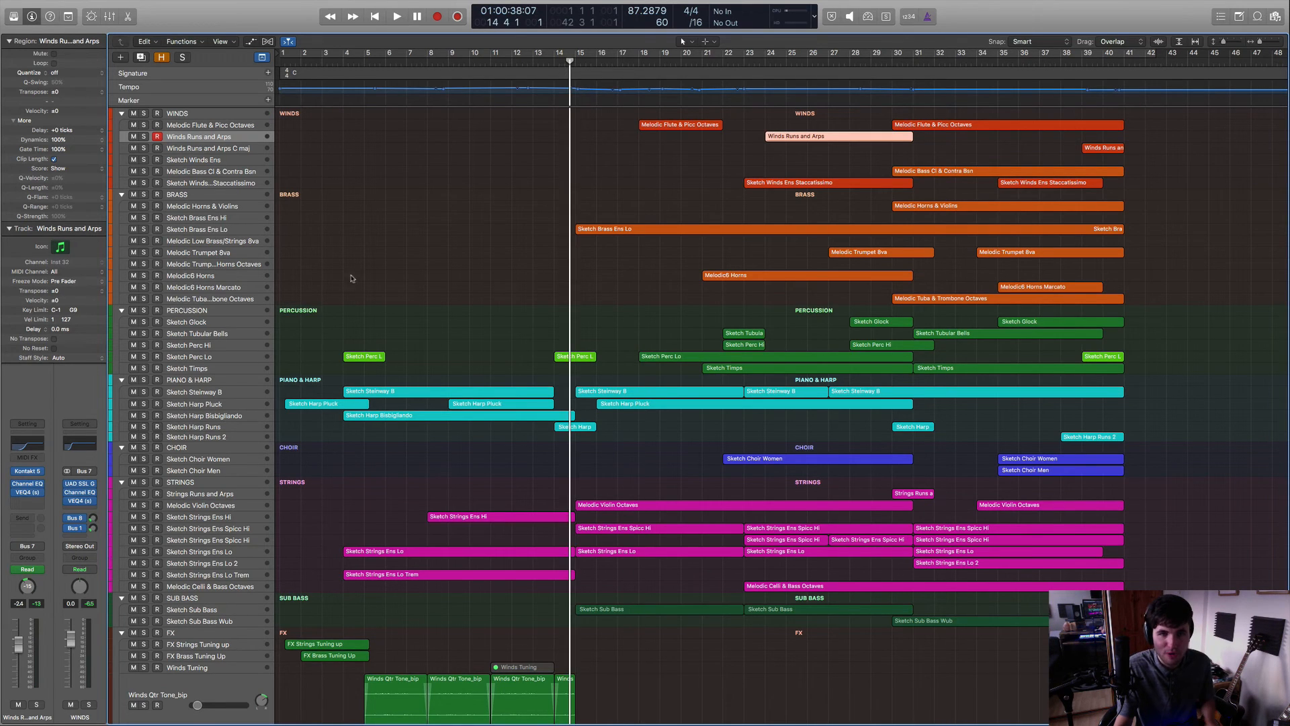
Play the Sketch Brass Ens Lo track from bar 14, show its notes and modulation in the Piano Roll, and stop around bar 16.
click(216, 232)
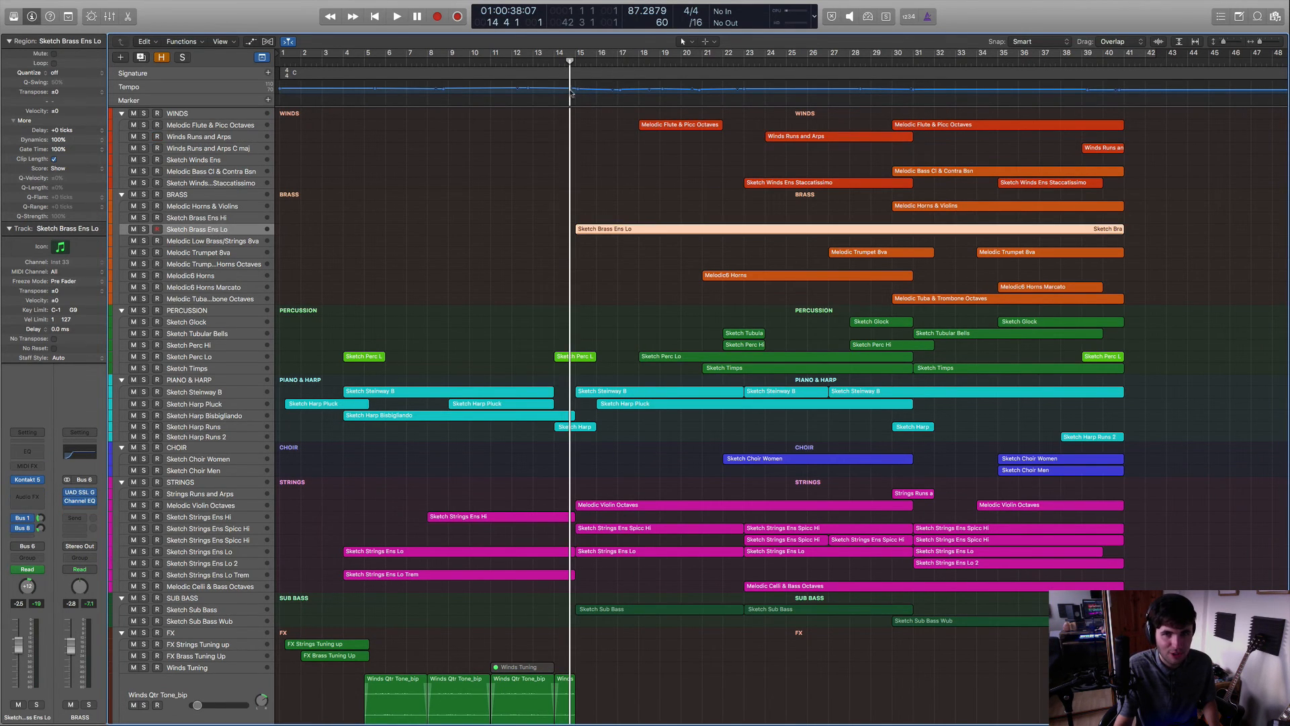
key(space)
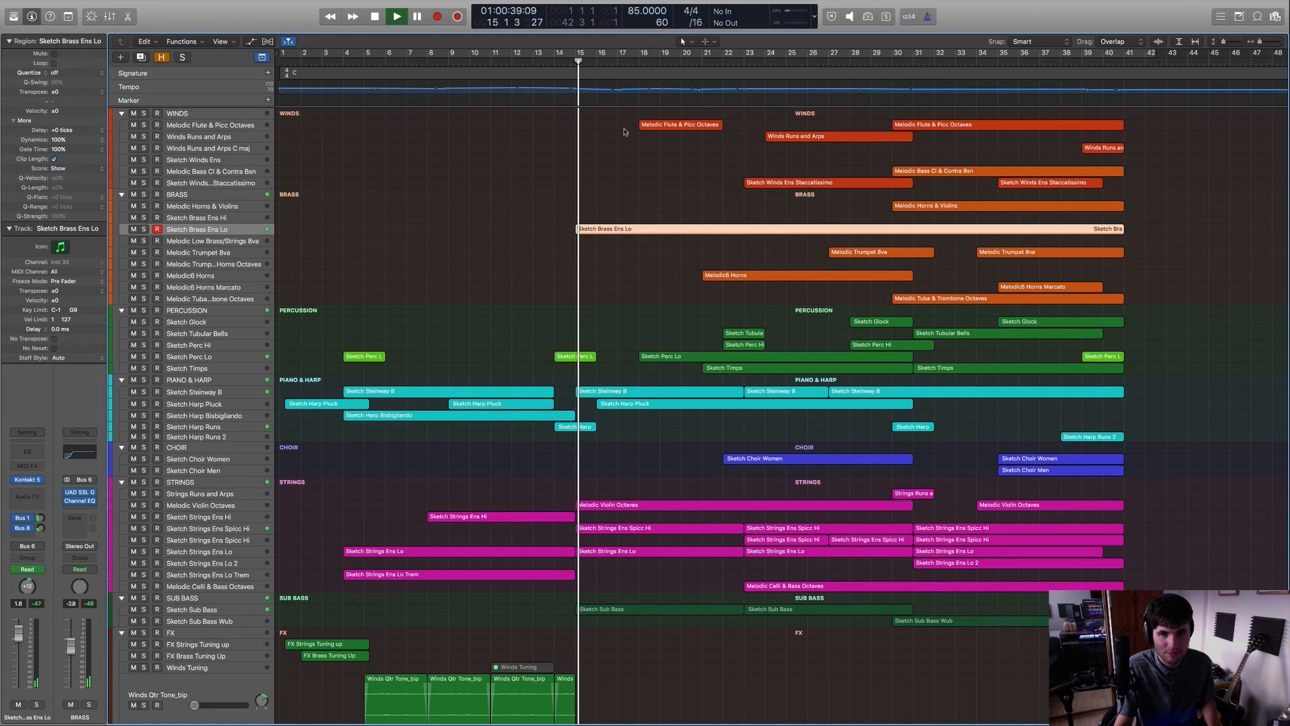
key(p)
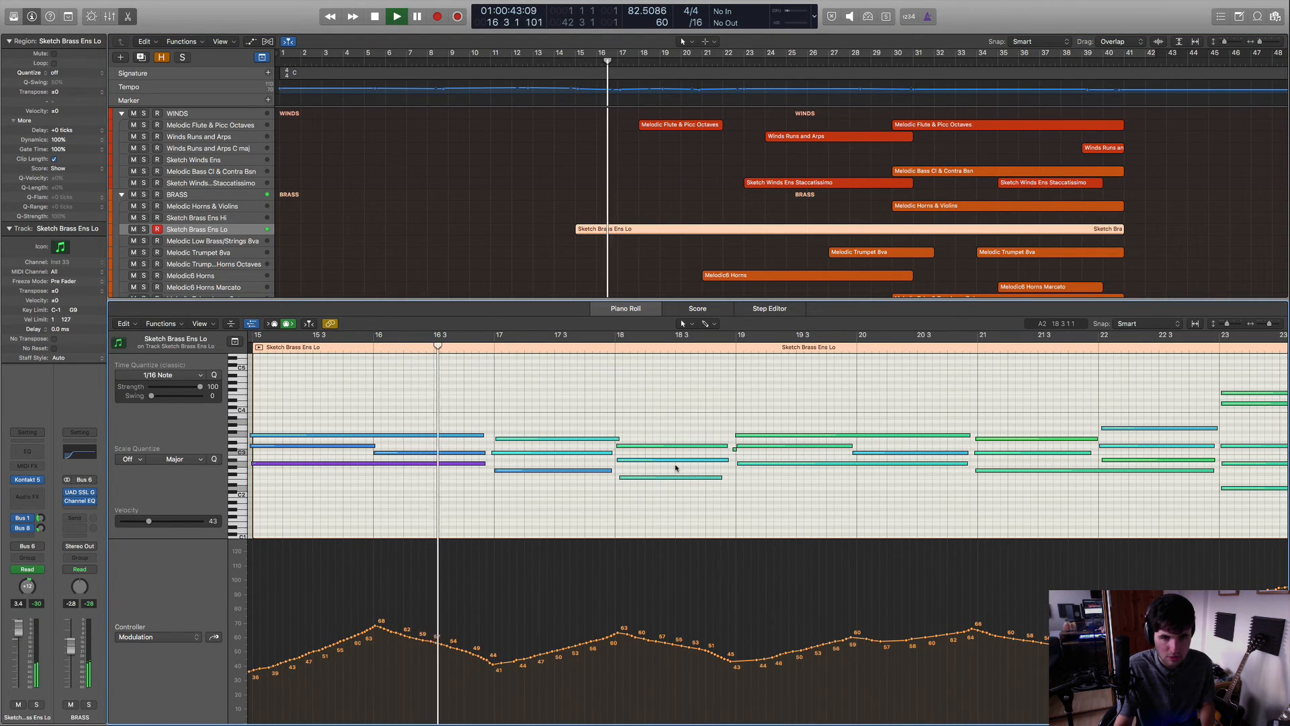
key(space)
click(435, 348)
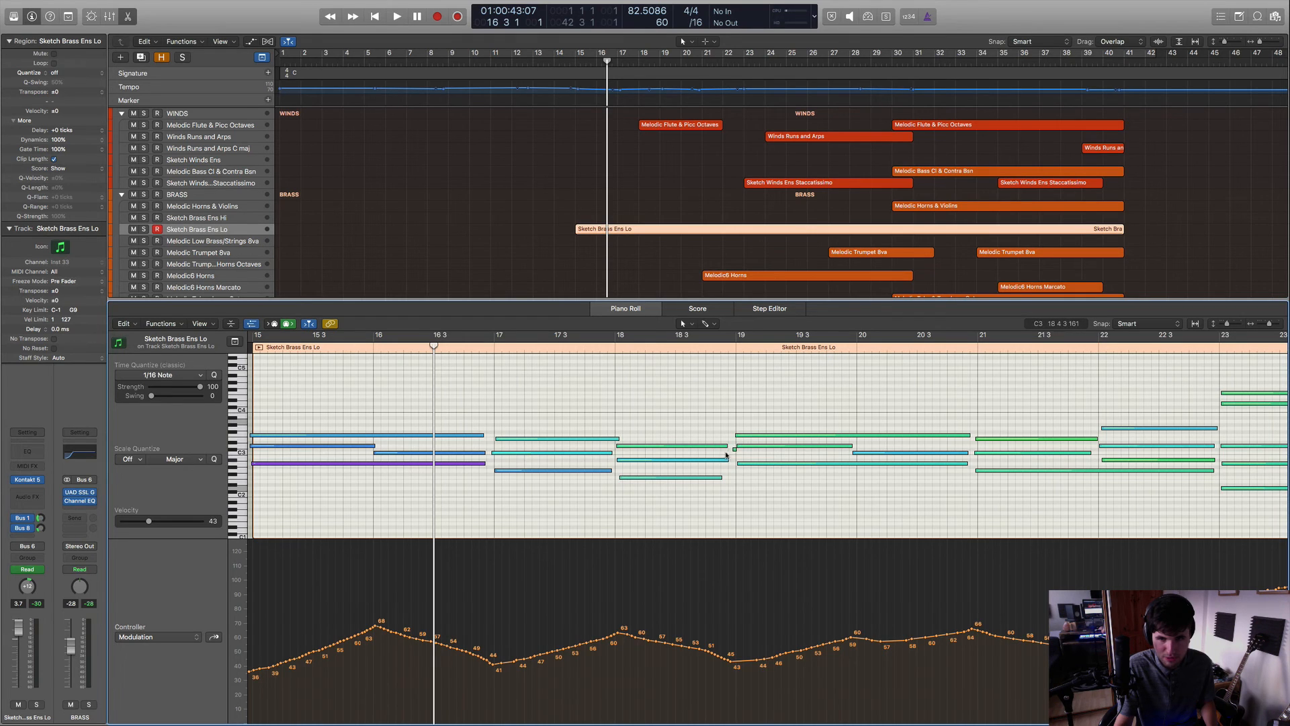
Select the very short note at bar 19 of Sketch Brass Ens Lo and look through the region's chords and modulation curve.
click(734, 450)
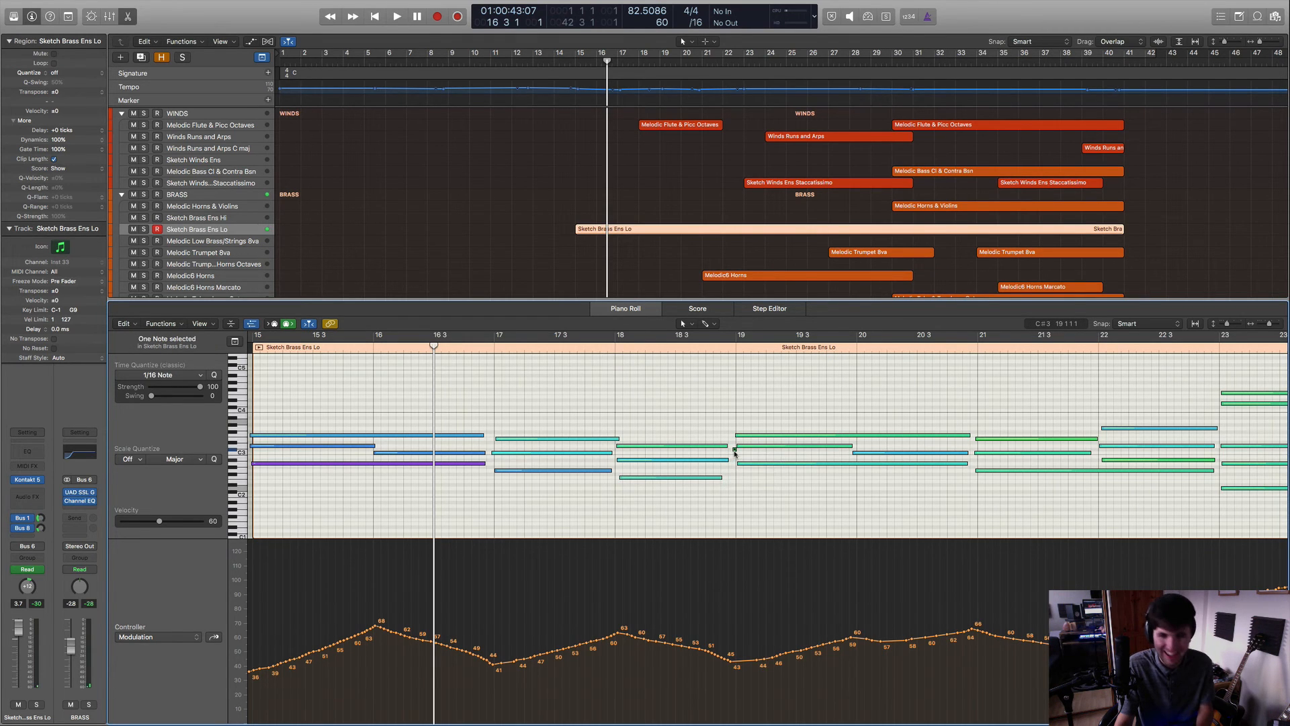
scroll(814, 493, right, 5)
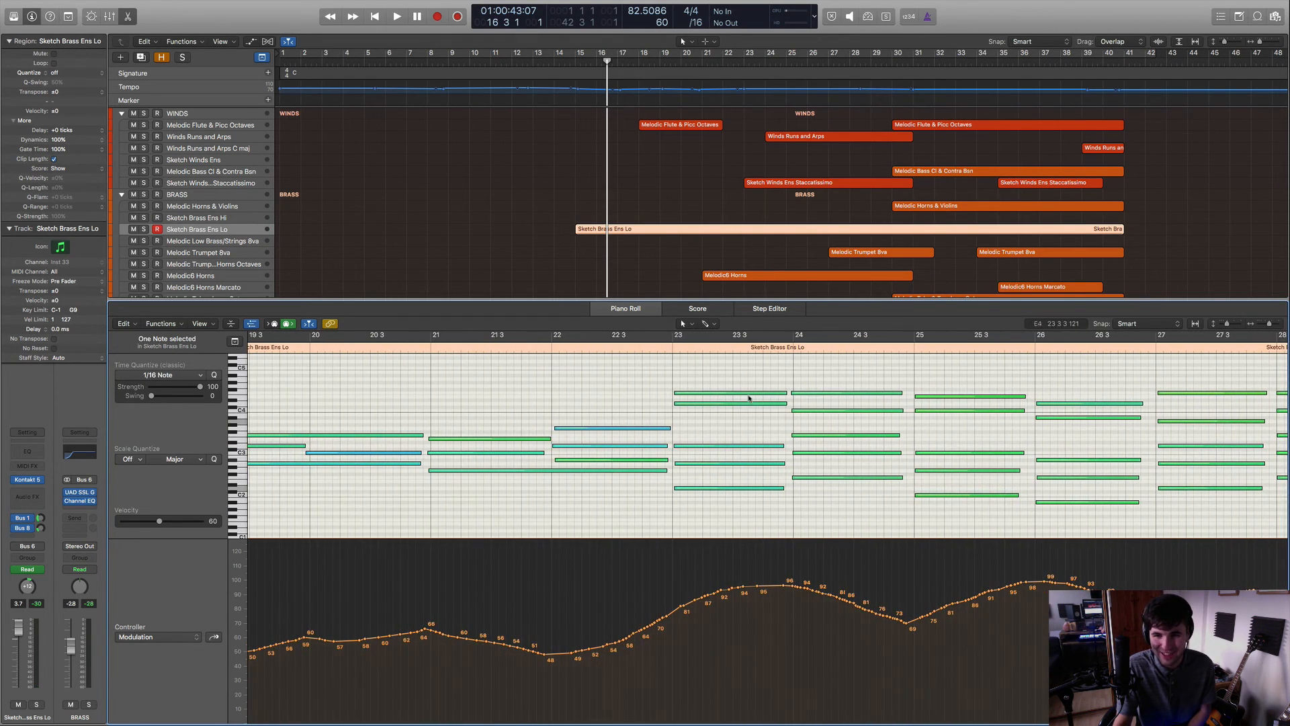
scroll(814, 493, right, 10)
scroll(830, 393, left, 20)
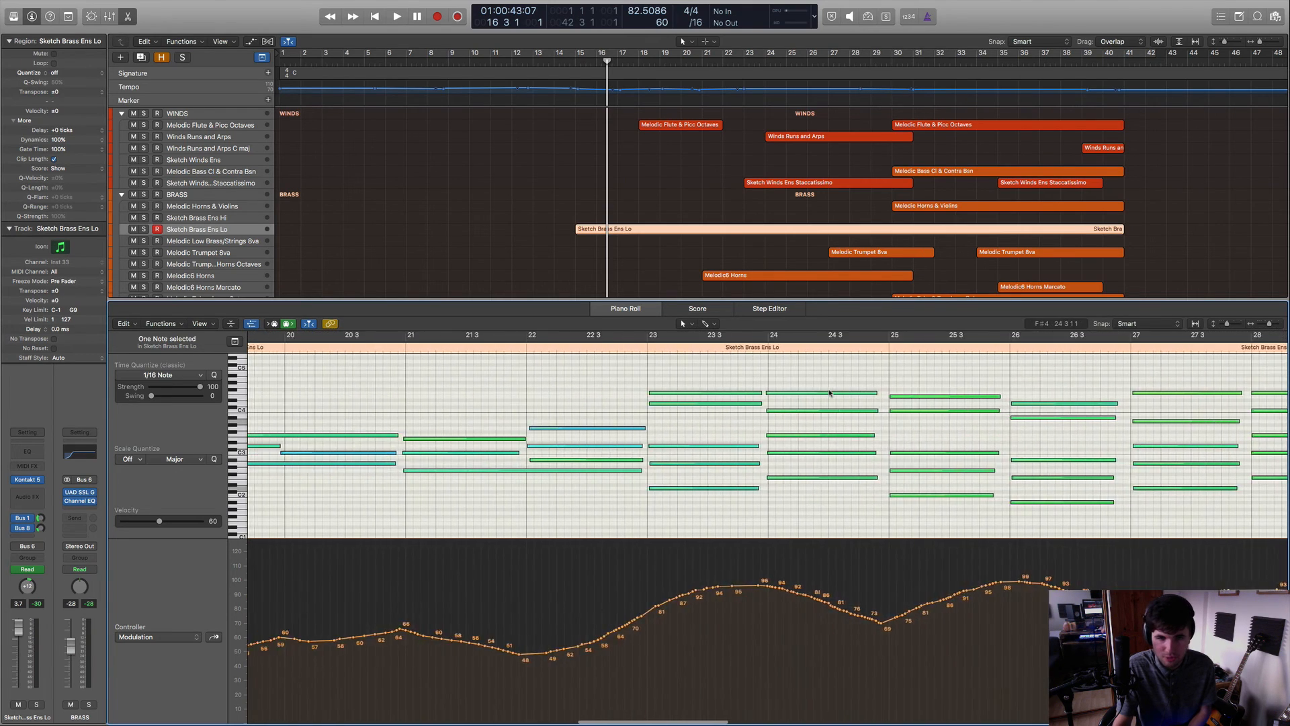
scroll(830, 393, left, 3)
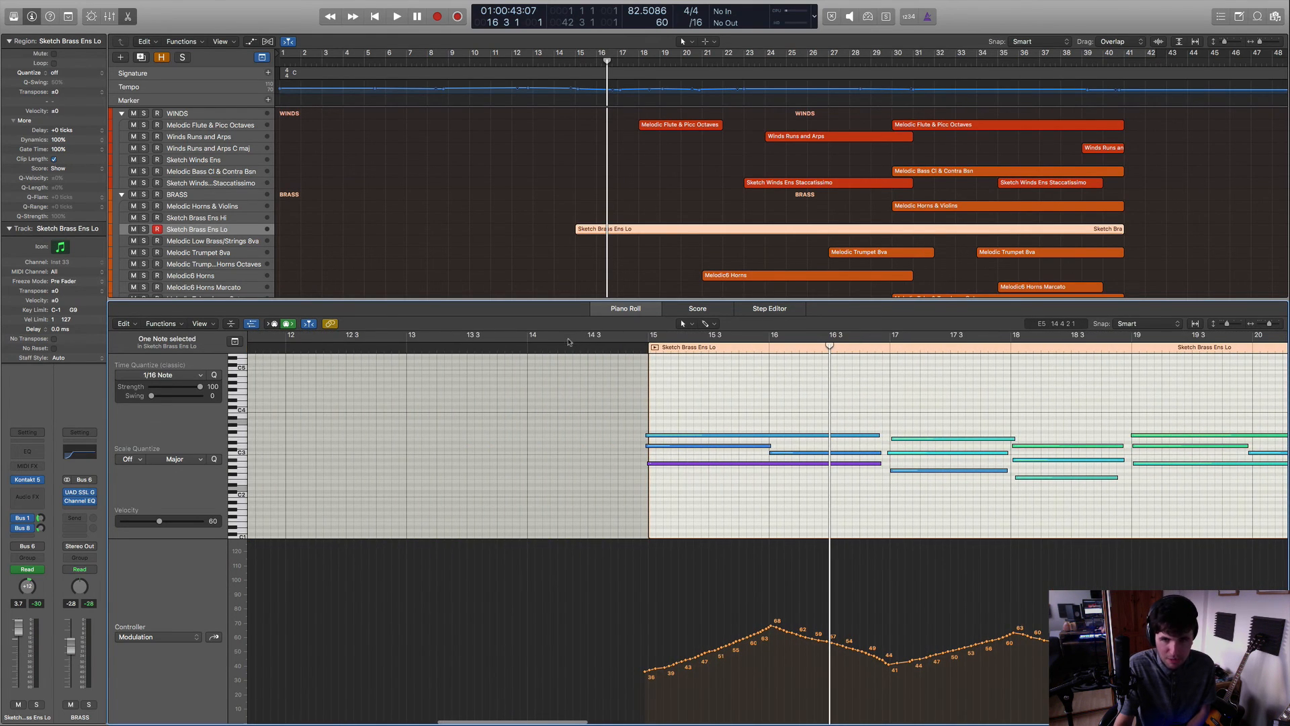
Place the playhead at the start of bar 15, close the Piano Roll and clear the region selection.
click(643, 350)
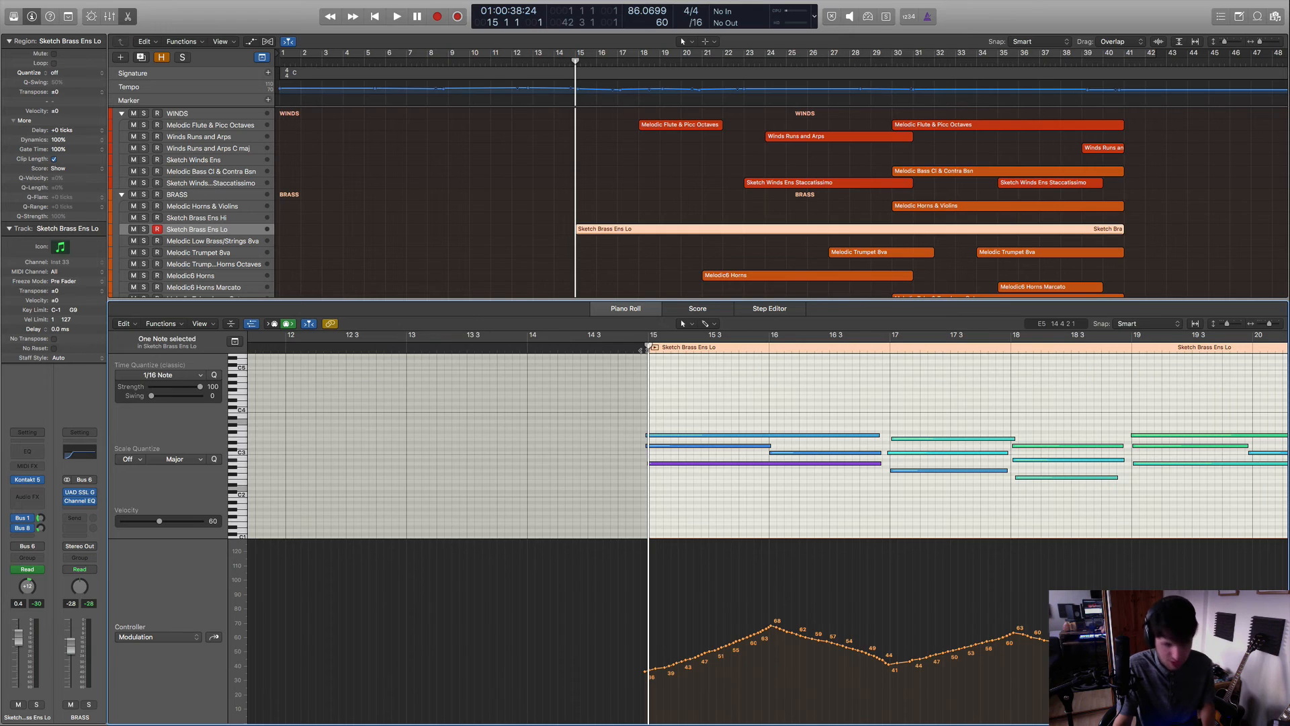
key(e)
click(587, 203)
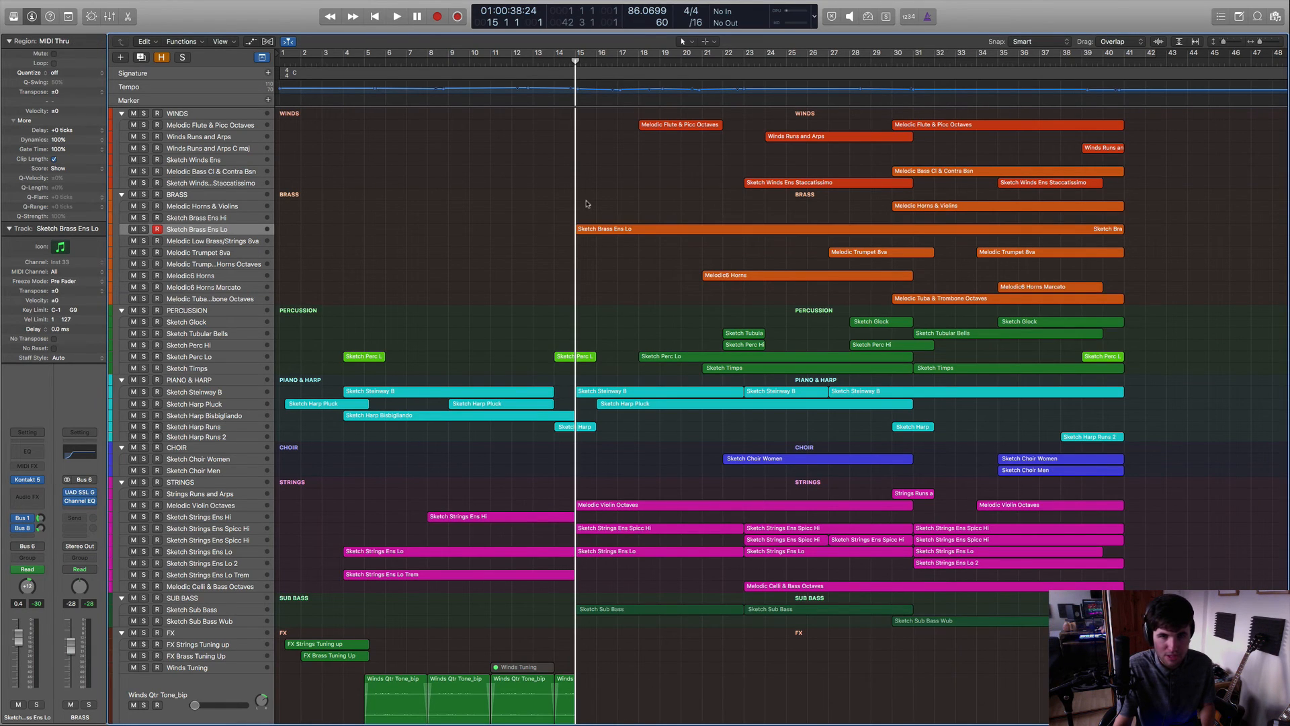
Move the playhead to bar 21, select the Melodic6 Horns region and its track, and open the track's Kontakt instrument.
click(745, 276)
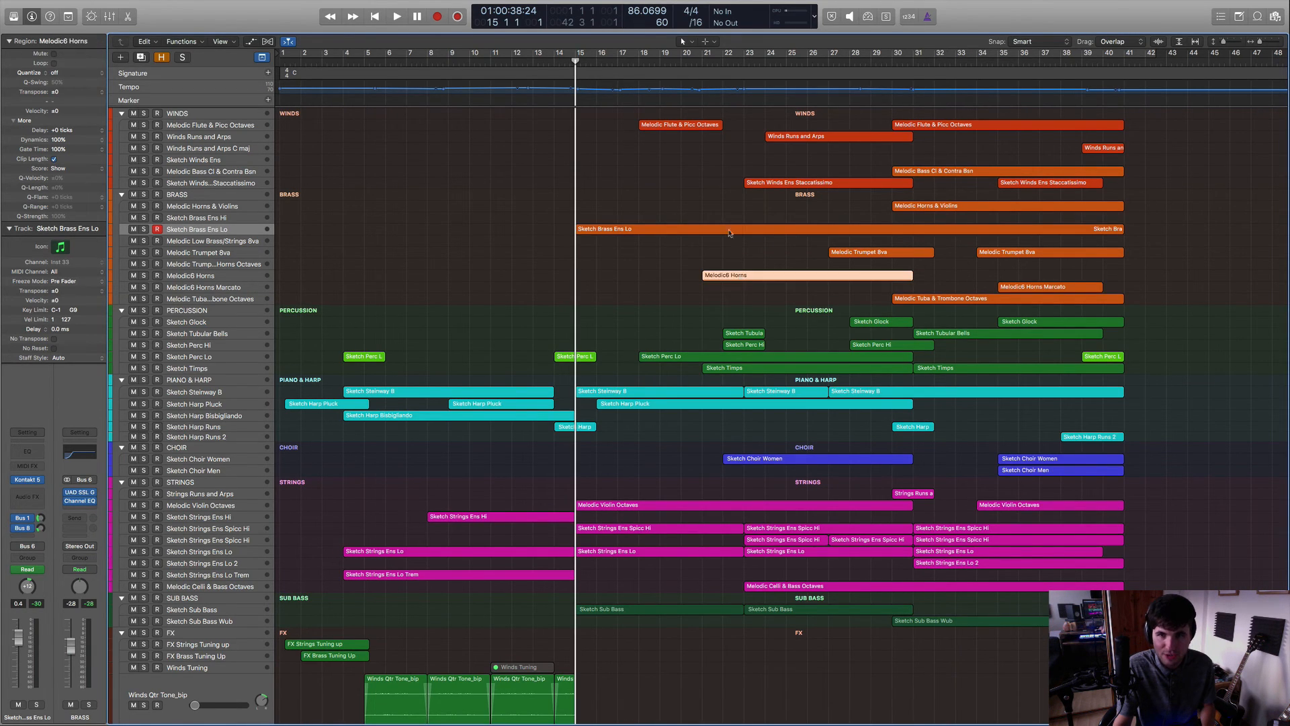
click(702, 61)
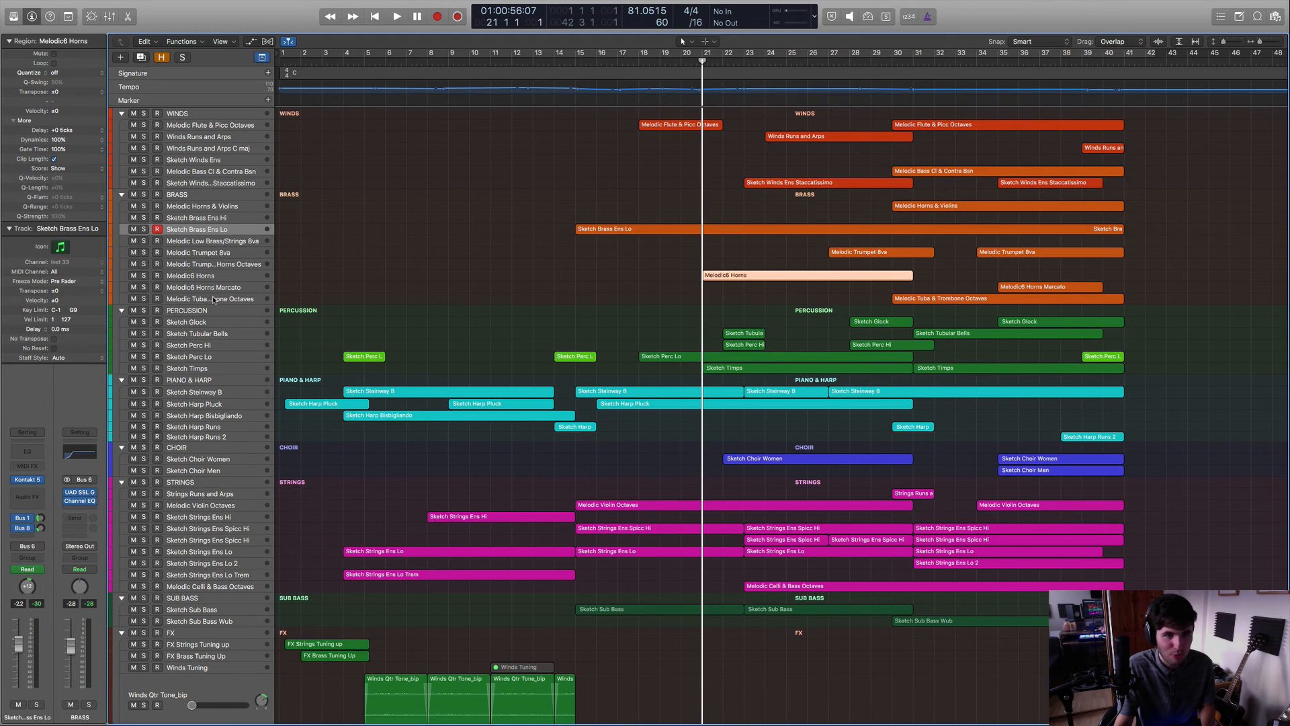
click(202, 276)
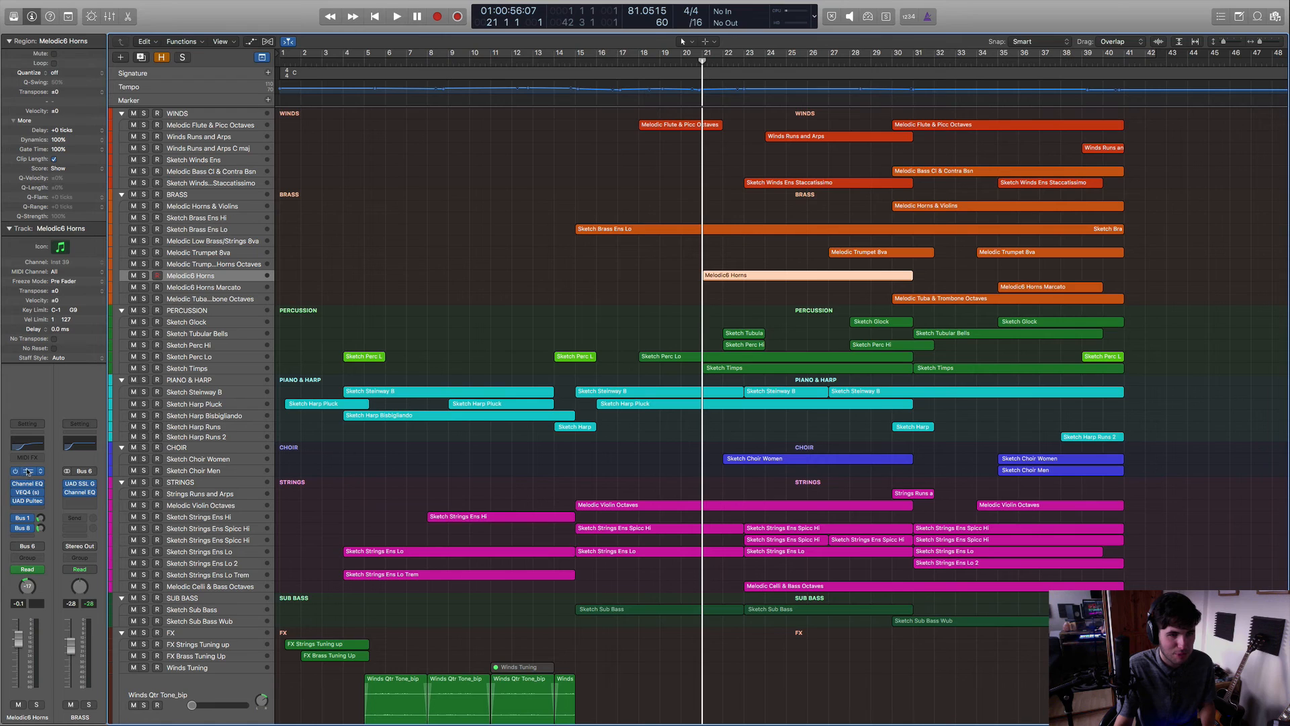
click(28, 472)
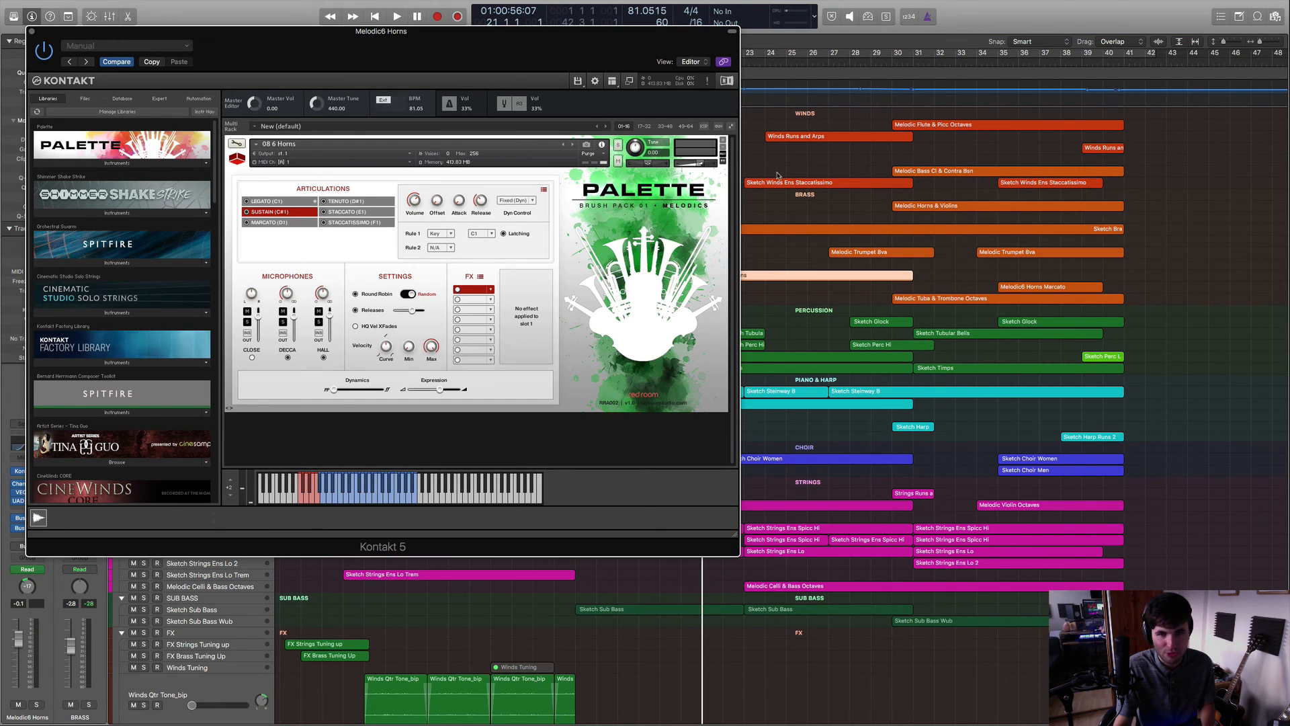
Show the Staccatissimo articulation's settings in the 08 6 Horns instrument and close its window.
drag(582, 48, 546, 124)
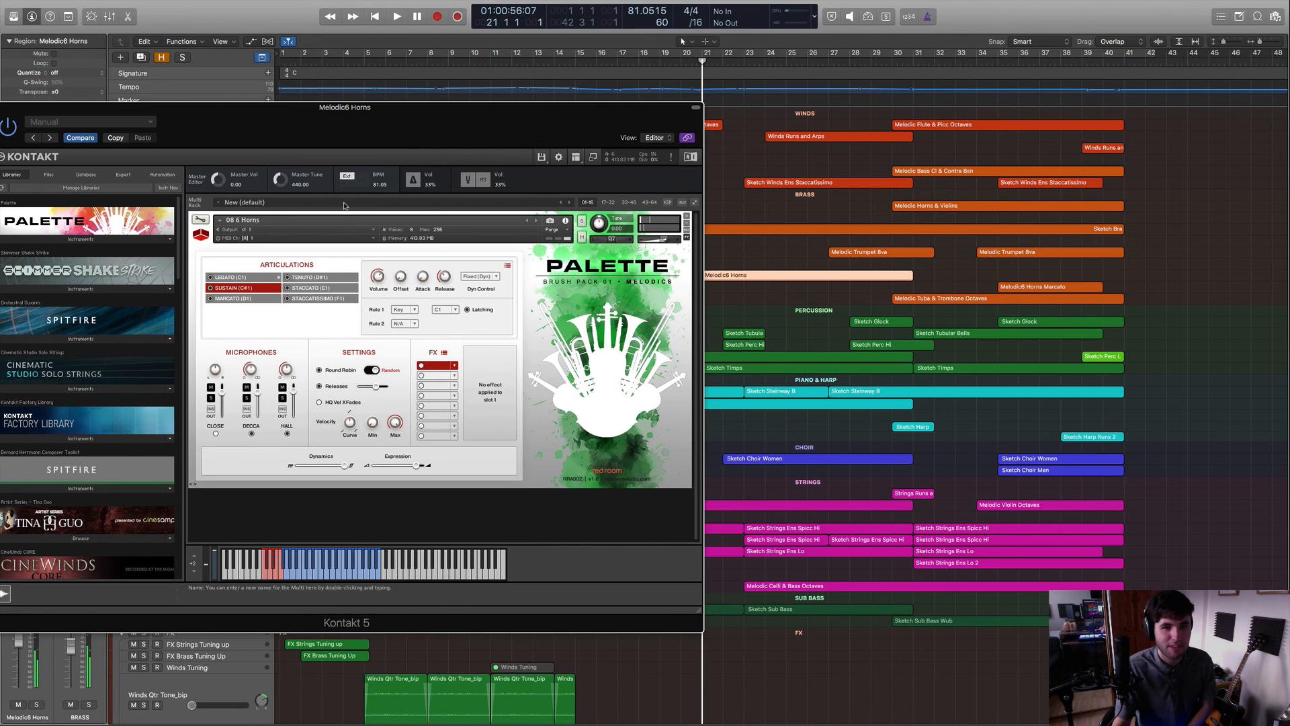
click(314, 298)
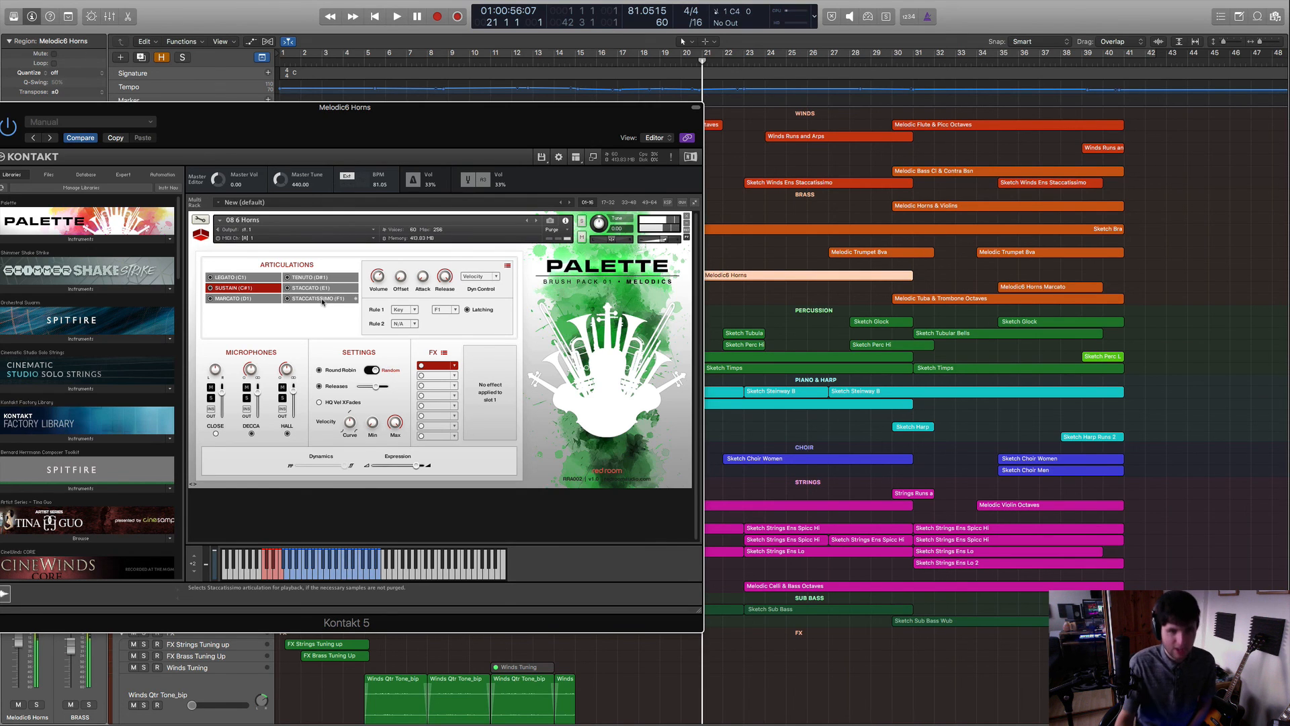
drag(299, 107, 461, 108)
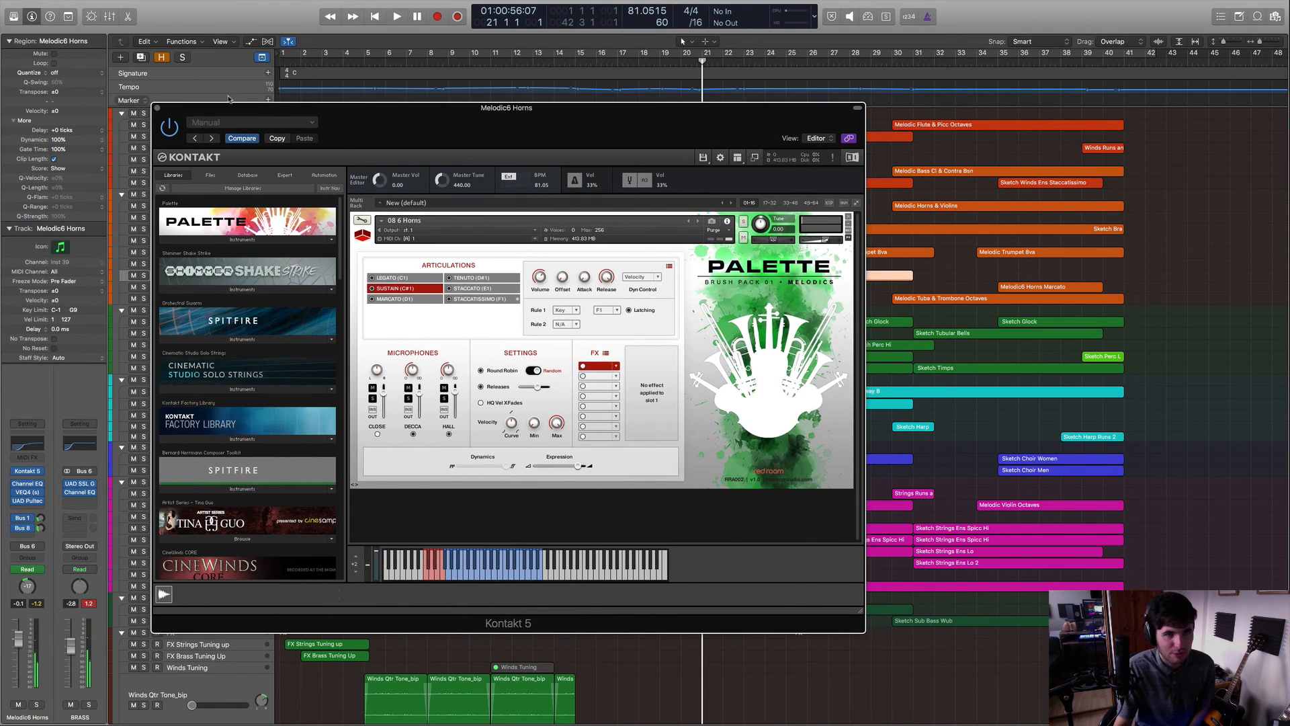
click(158, 108)
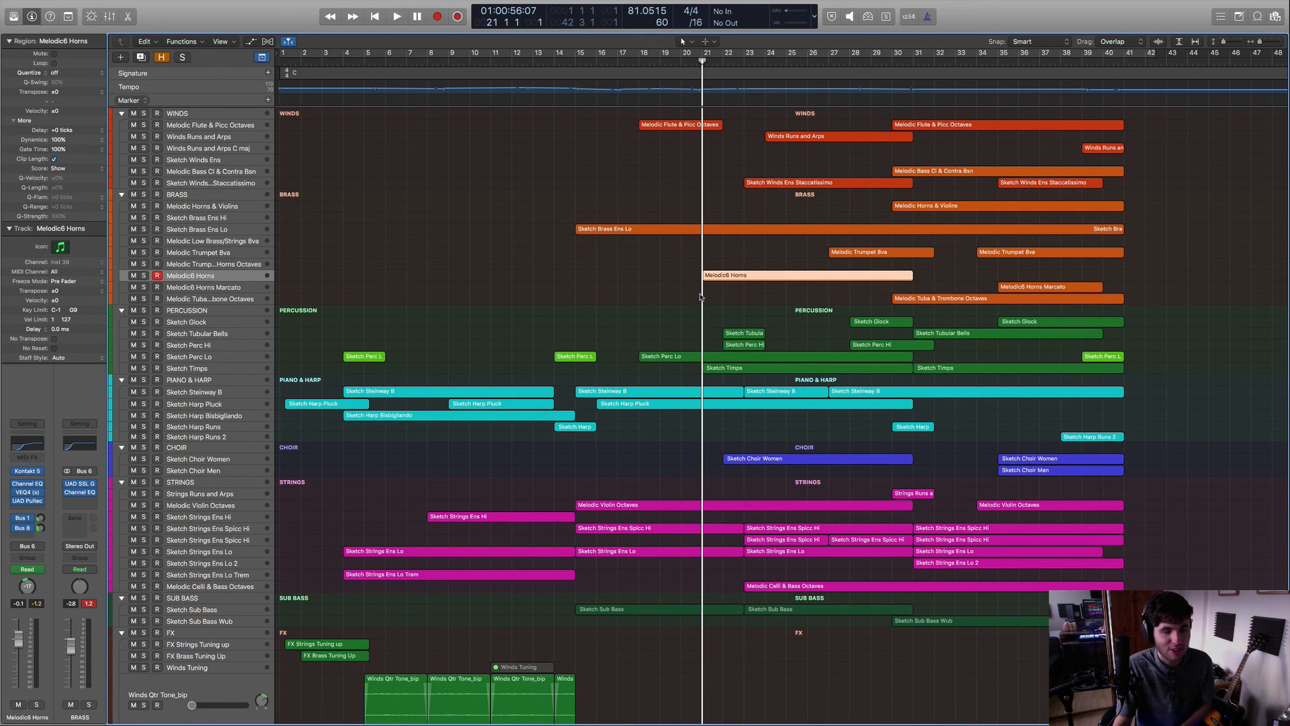
Move the playhead to beat 3 of bar 3, clear the region selection and zoom out to show the whole arrangement.
click(333, 65)
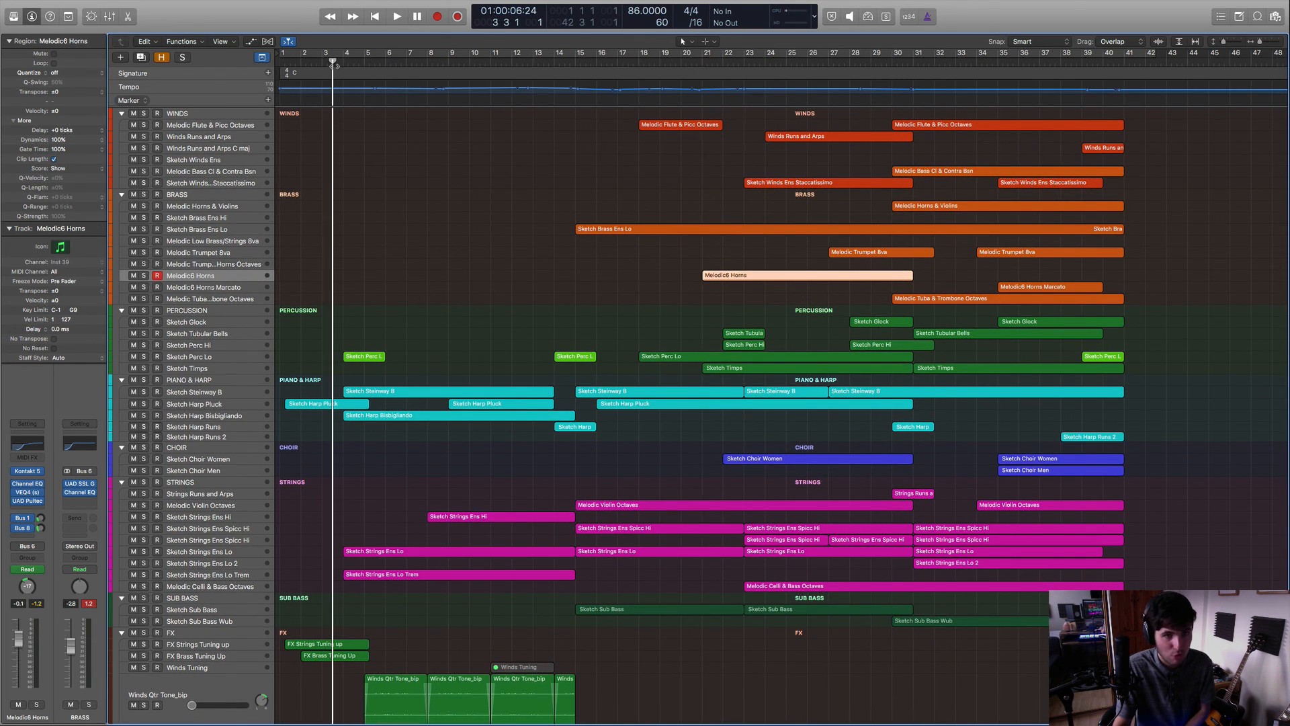
scroll(869, 574, down, 5)
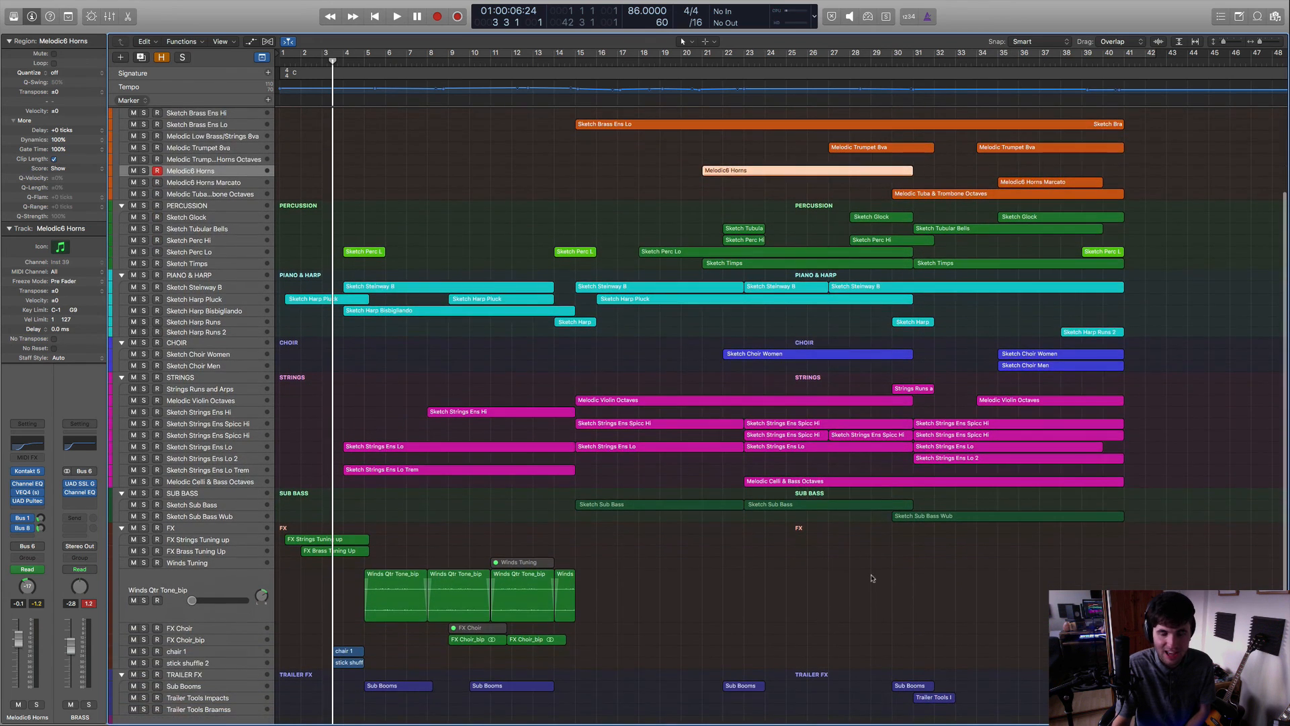
click(807, 581)
key(z)
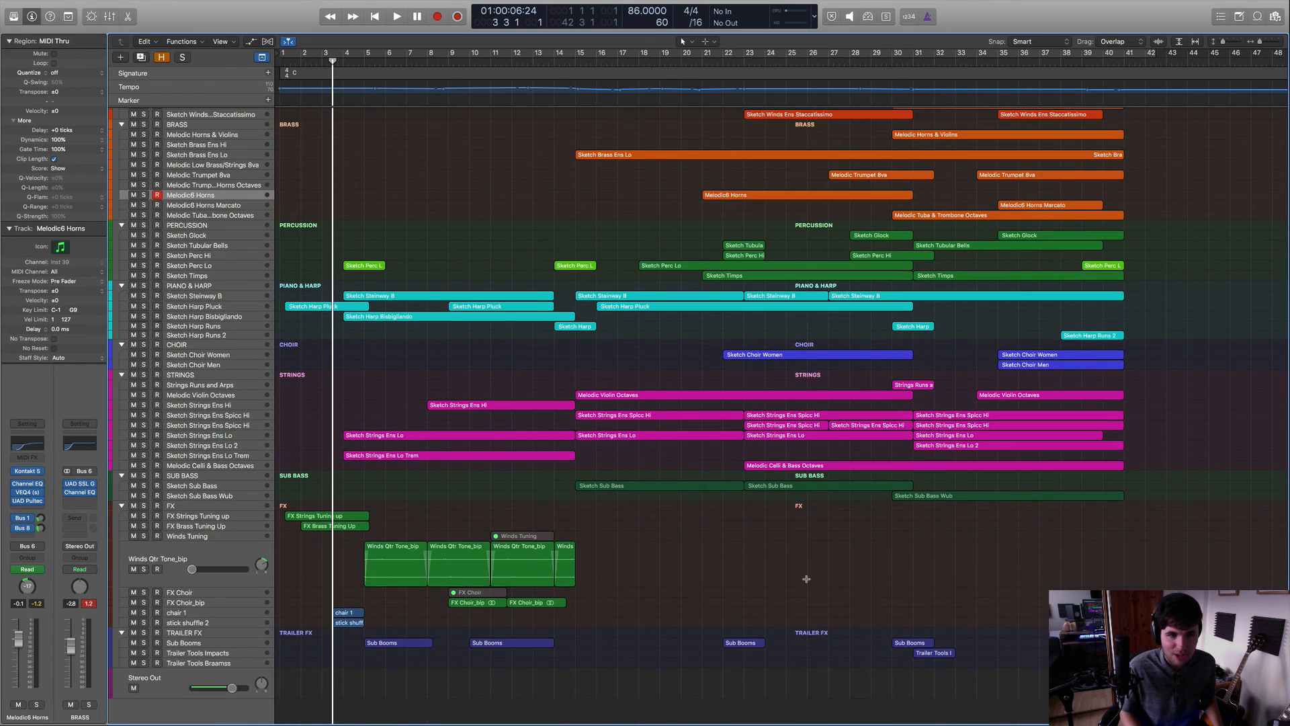
scroll(807, 581, up, 3)
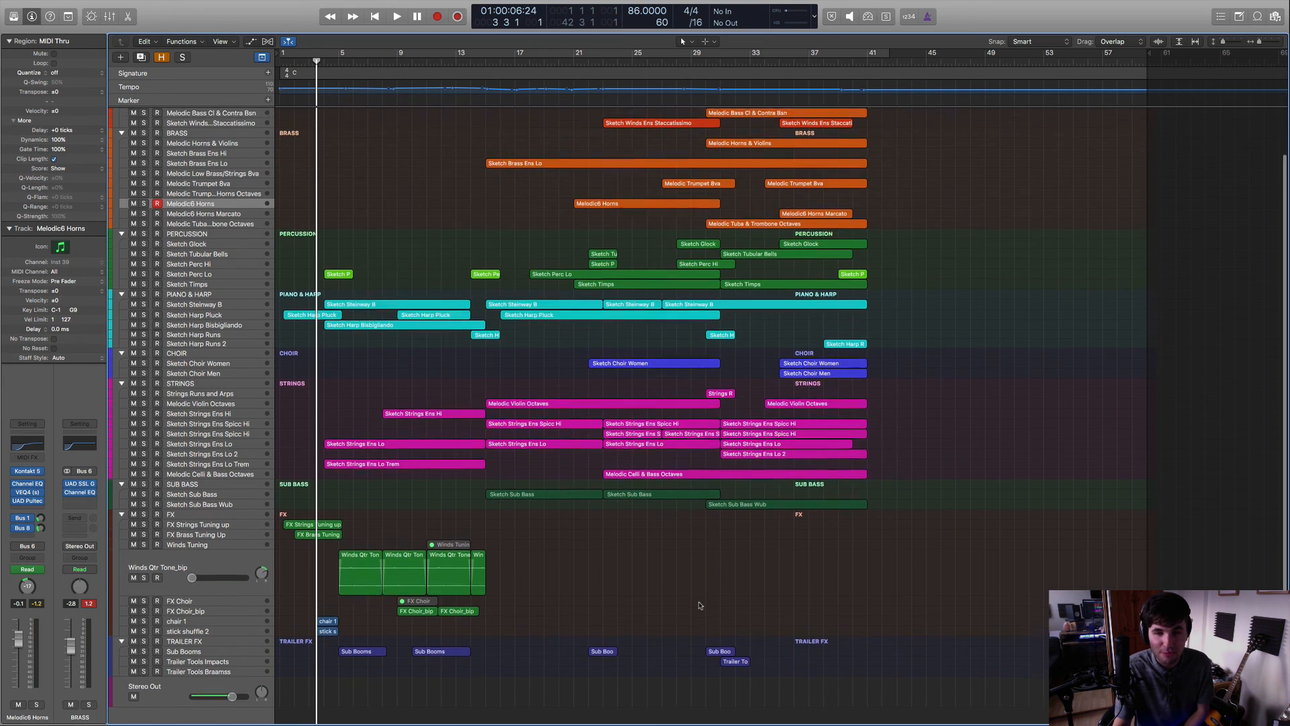
scroll(845, 624, up, 2)
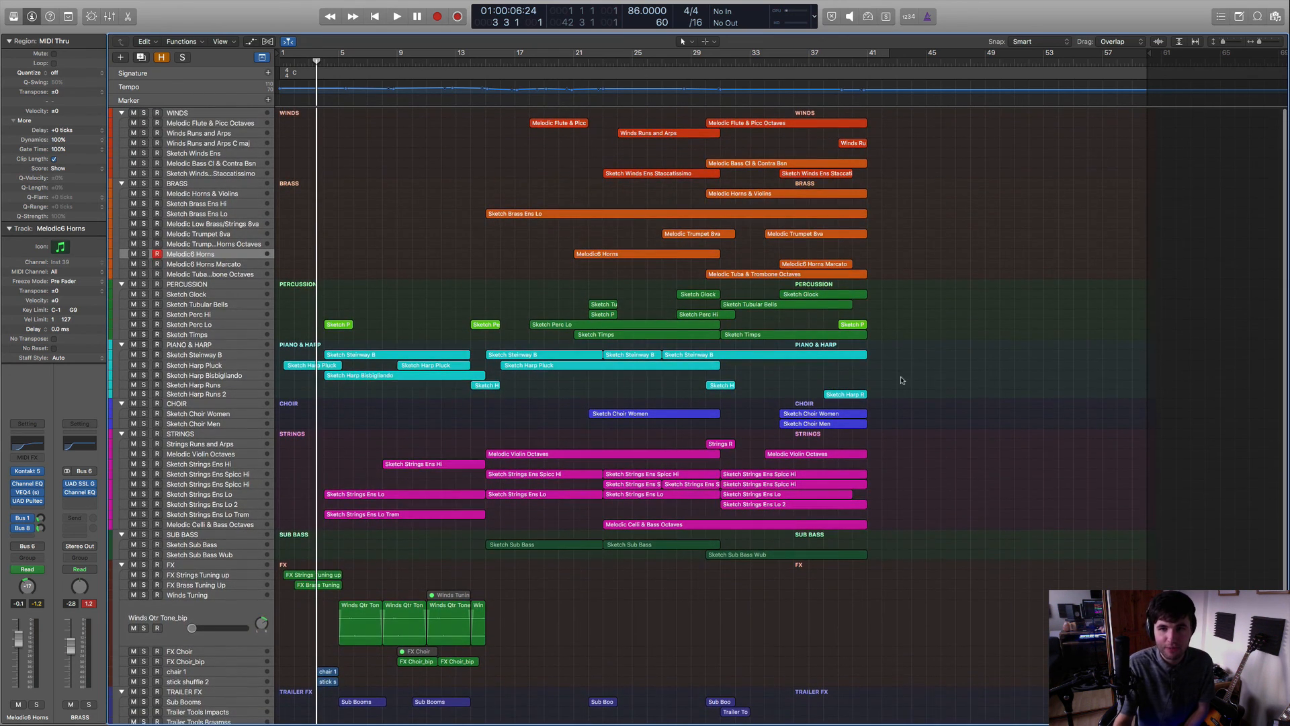